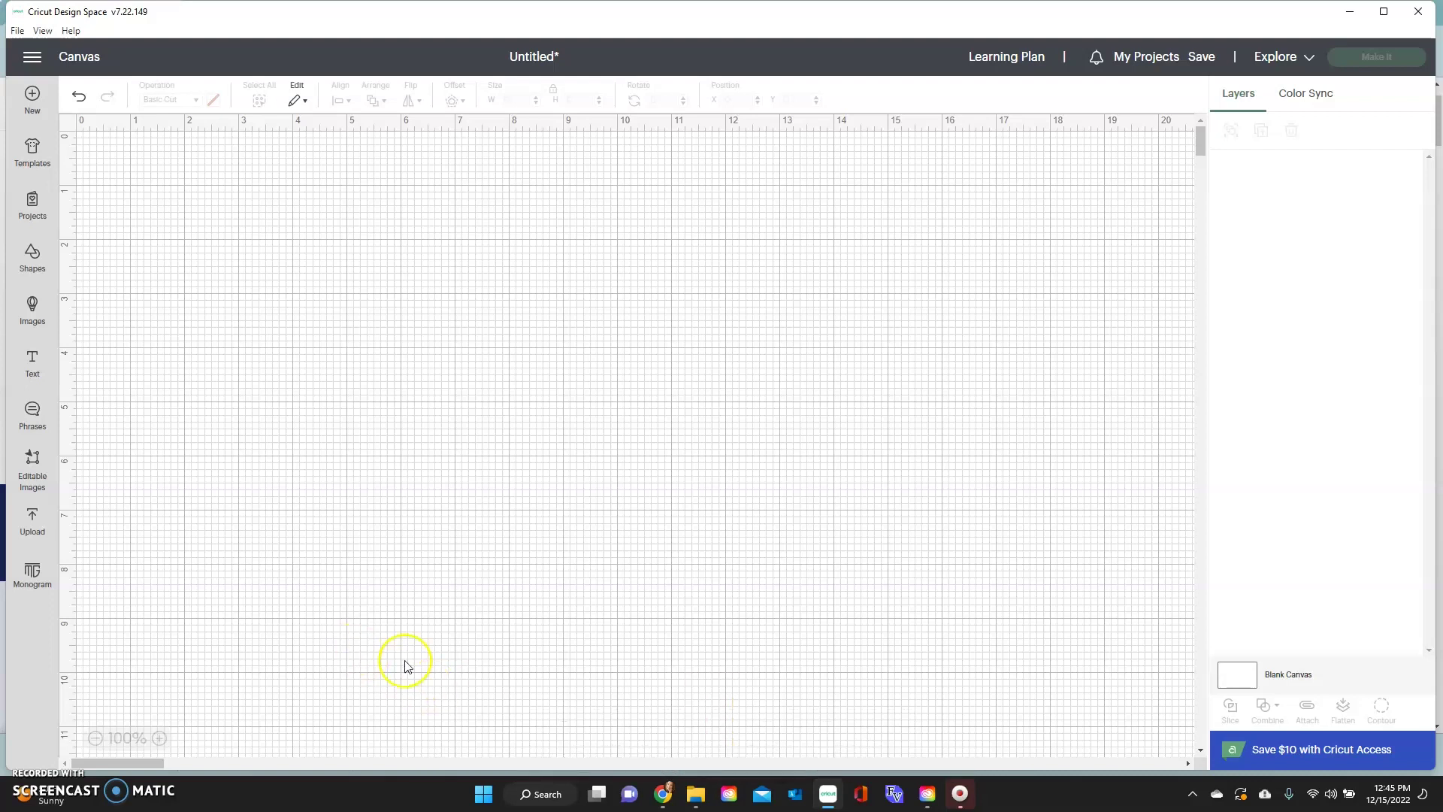
Add a circle from Shapes, enlarge it to about 5.28 in, and centre it on the canvas
click(45, 260)
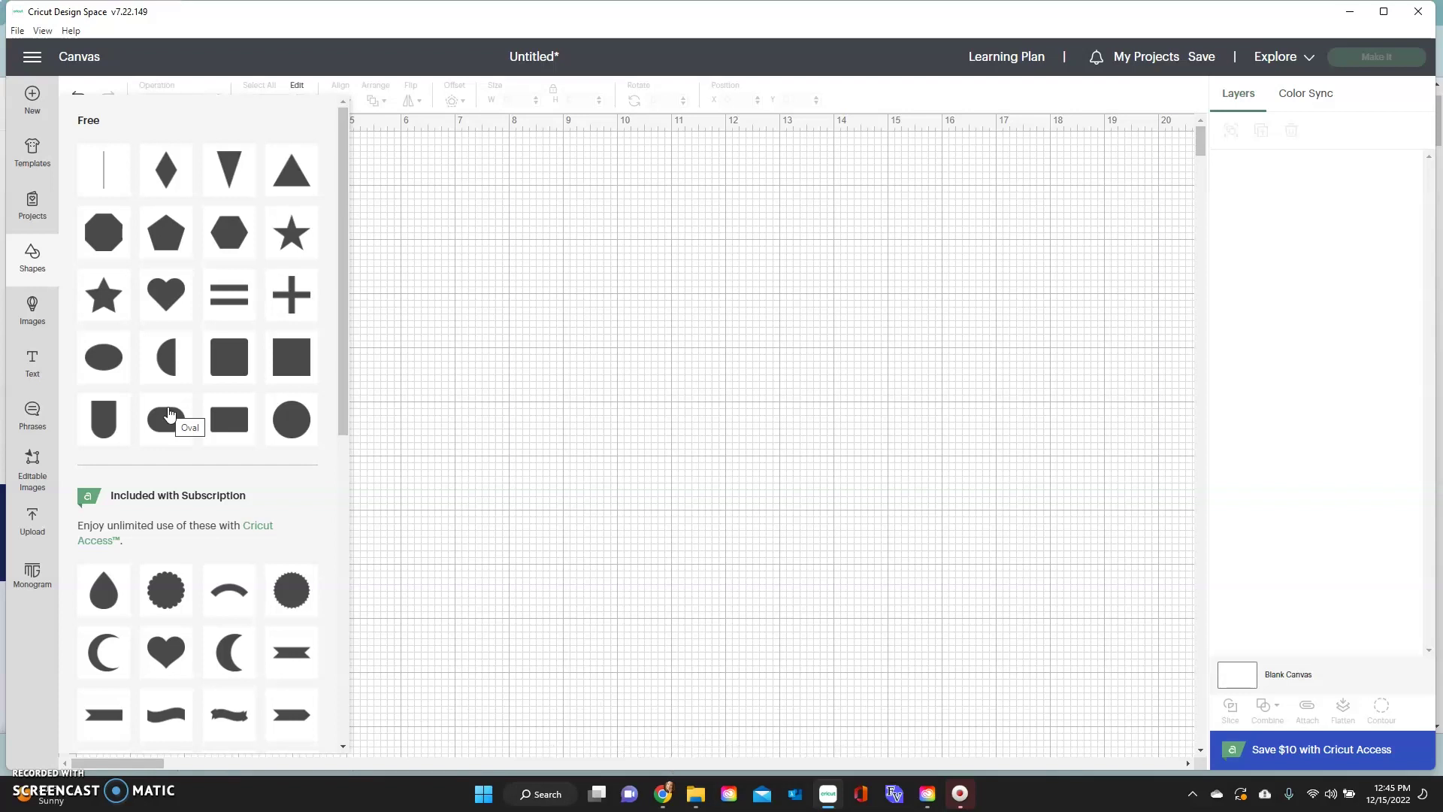
click(301, 415)
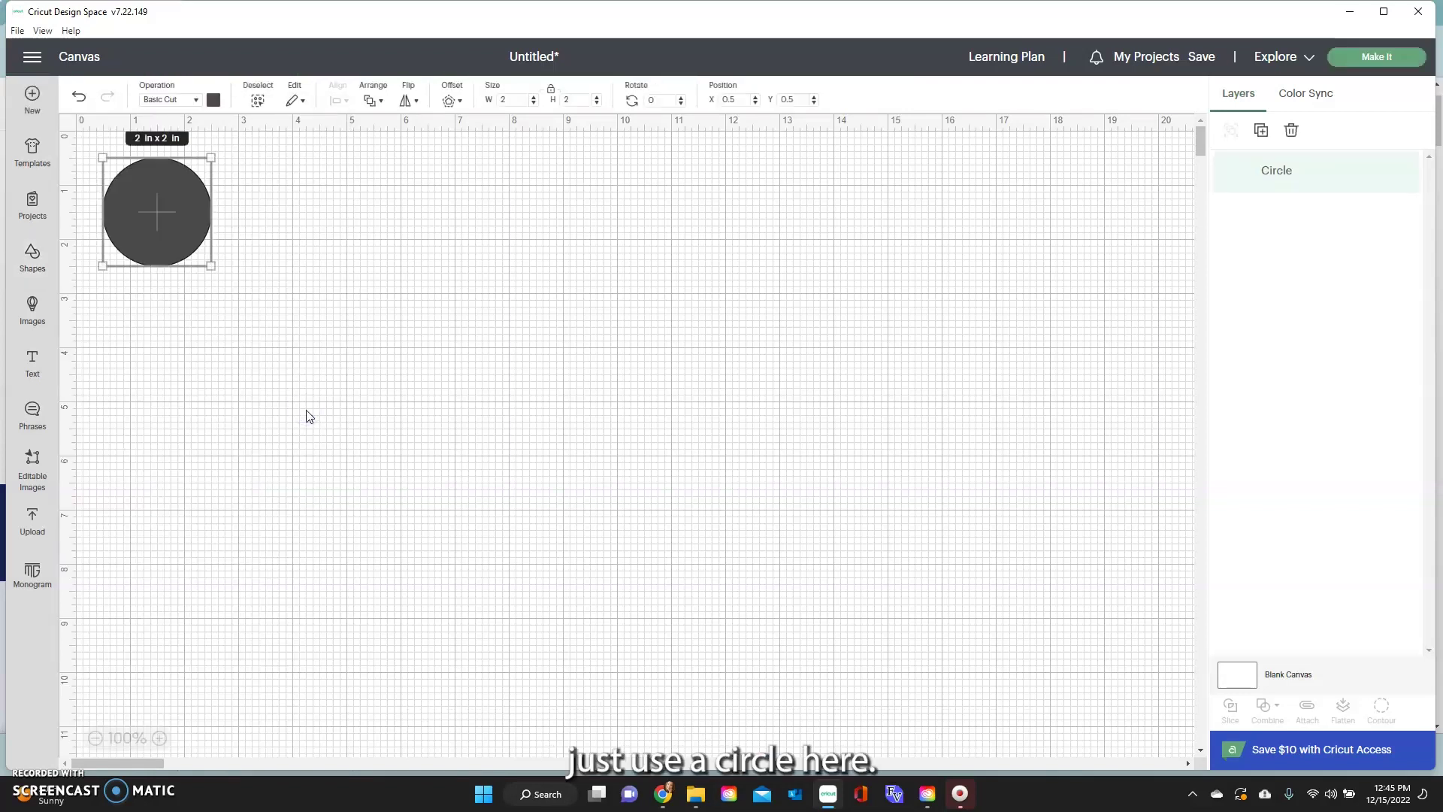
drag(212, 258, 330, 388)
drag(235, 290, 475, 451)
drag(567, 554, 634, 615)
drag(526, 506, 515, 476)
click(677, 429)
Duplicate the big circle, shrink the copy to 3.39 in, and place it at the upper left
click(564, 439)
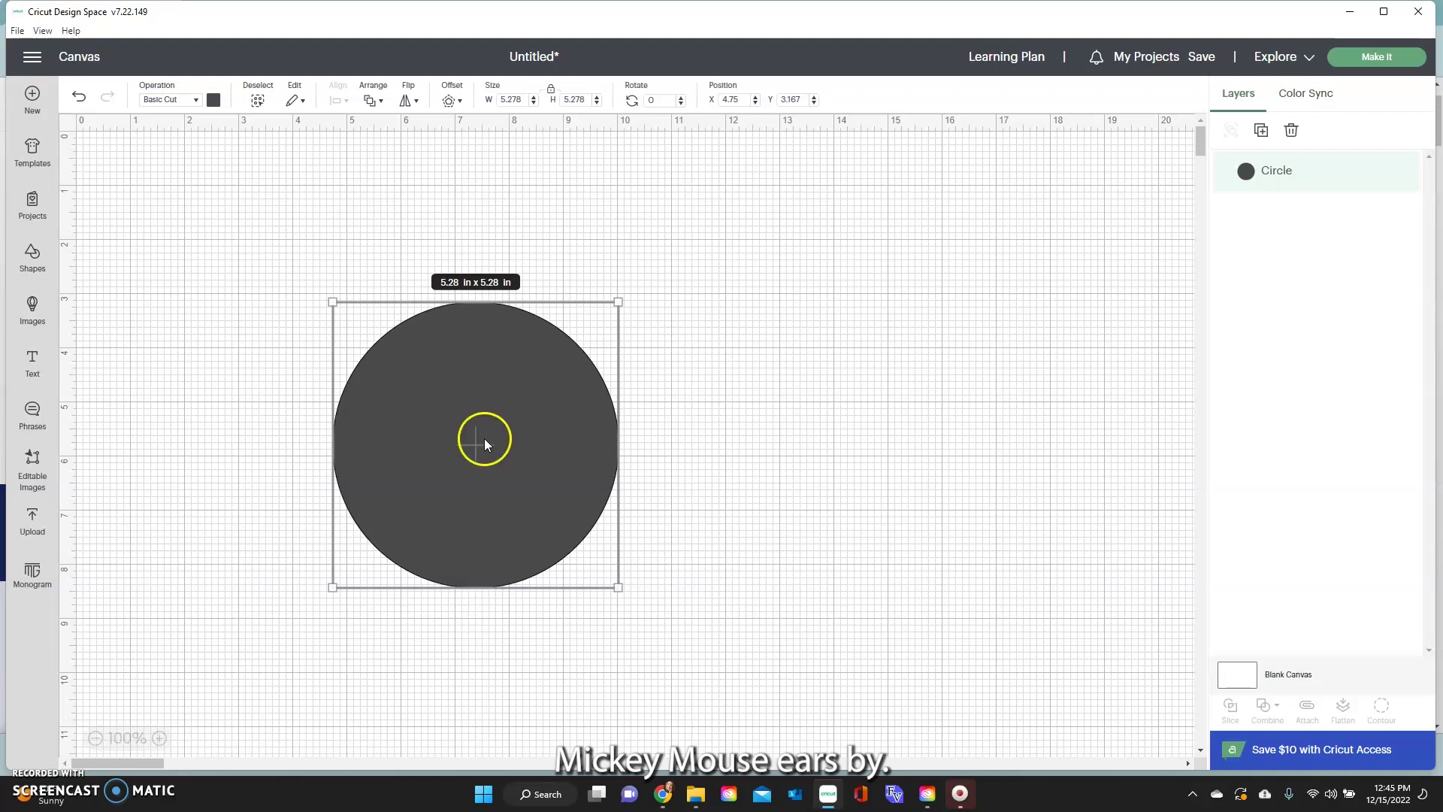
click(1262, 135)
drag(418, 187, 348, 281)
drag(293, 359, 367, 315)
drag(415, 217, 387, 249)
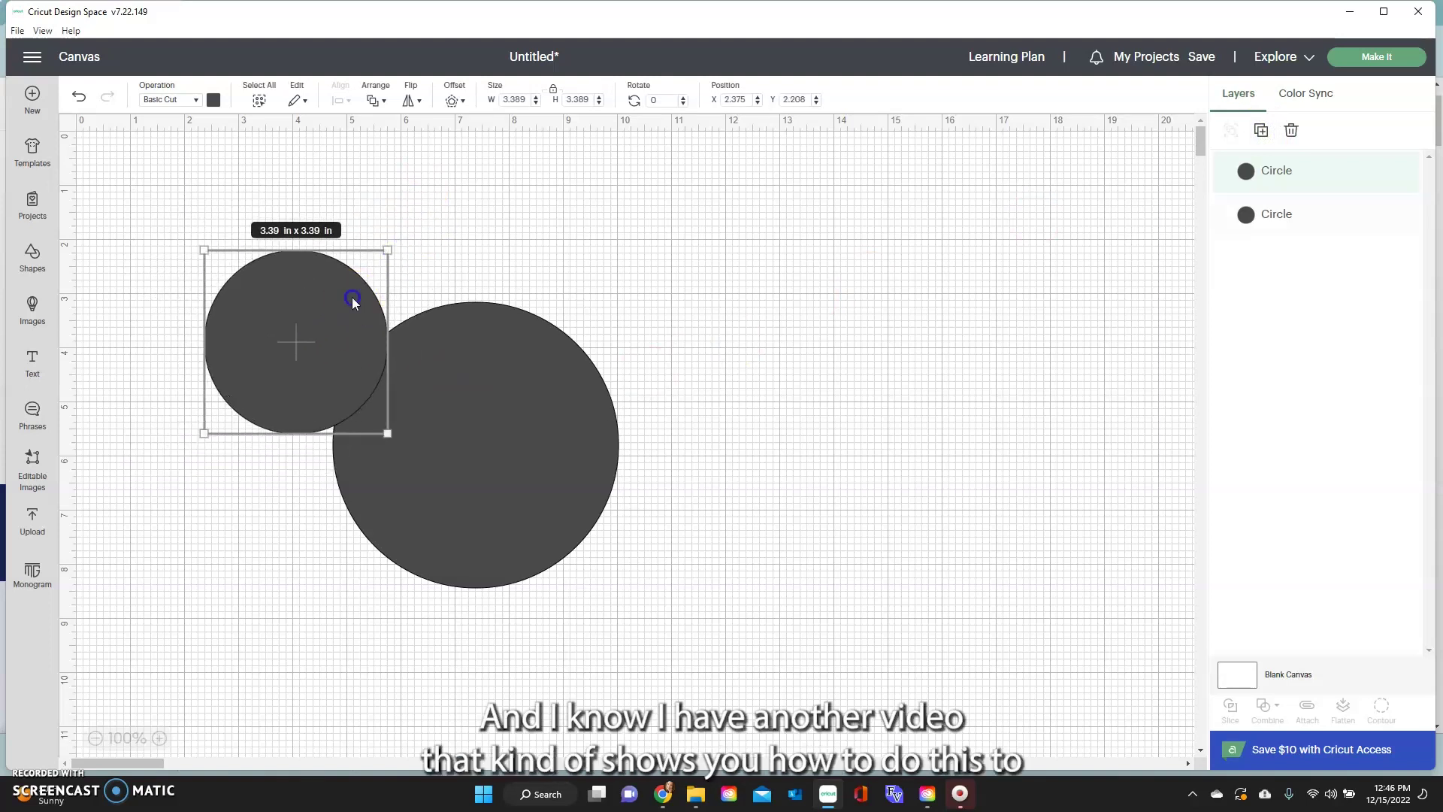
drag(354, 301, 377, 280)
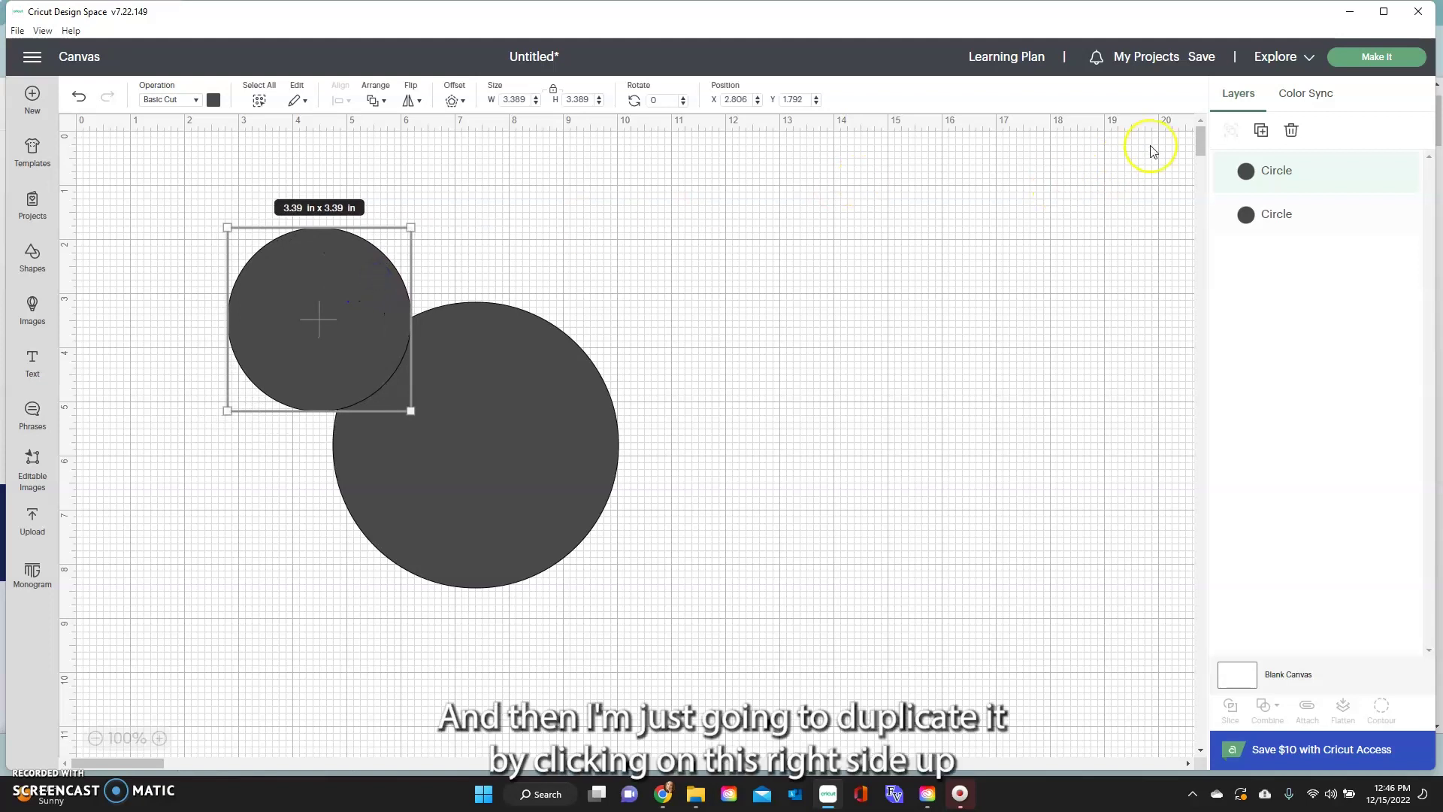
Duplicate the ear circle to the upper right and select both ears
click(1260, 133)
drag(279, 281, 654, 297)
click(481, 194)
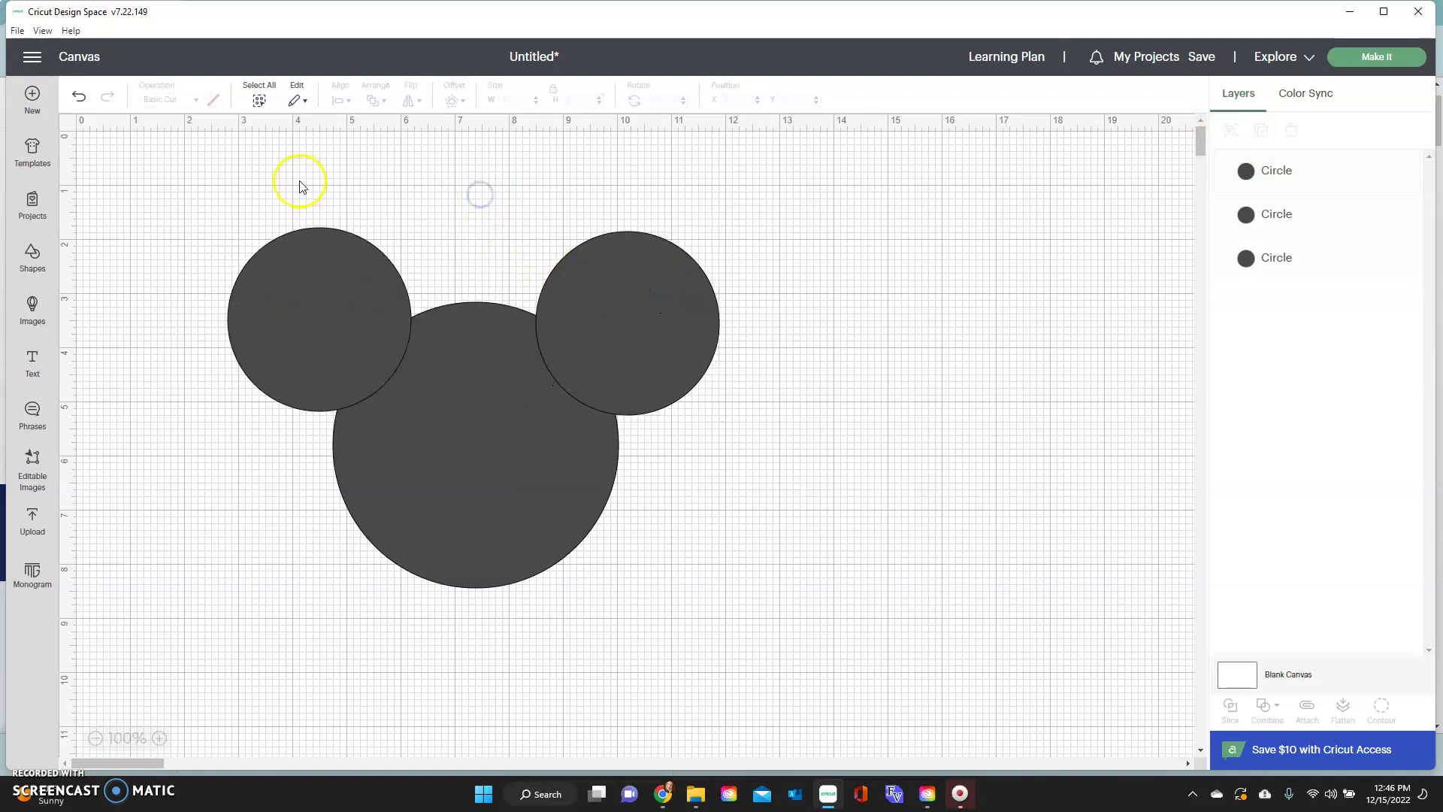
click(312, 291)
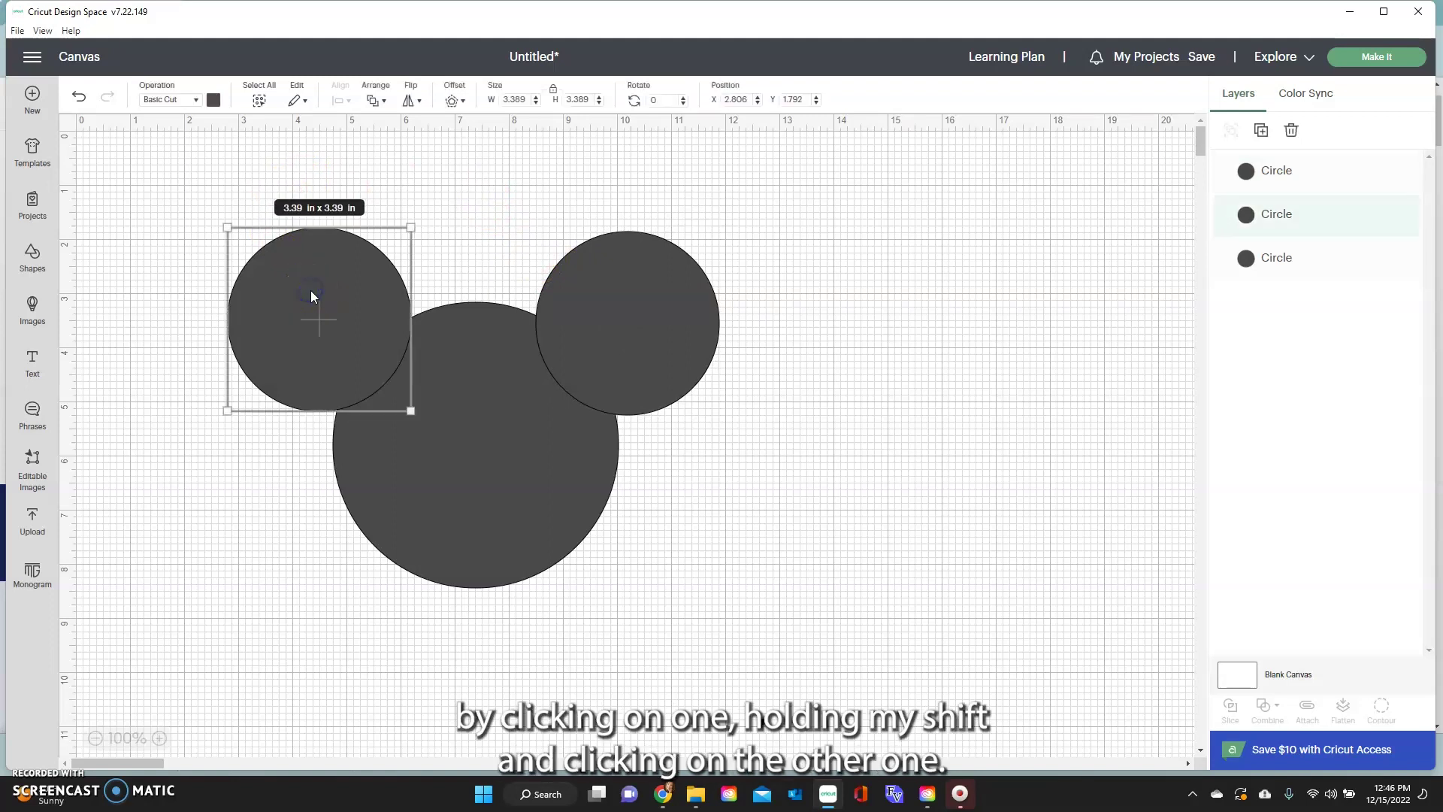
shift+click(590, 293)
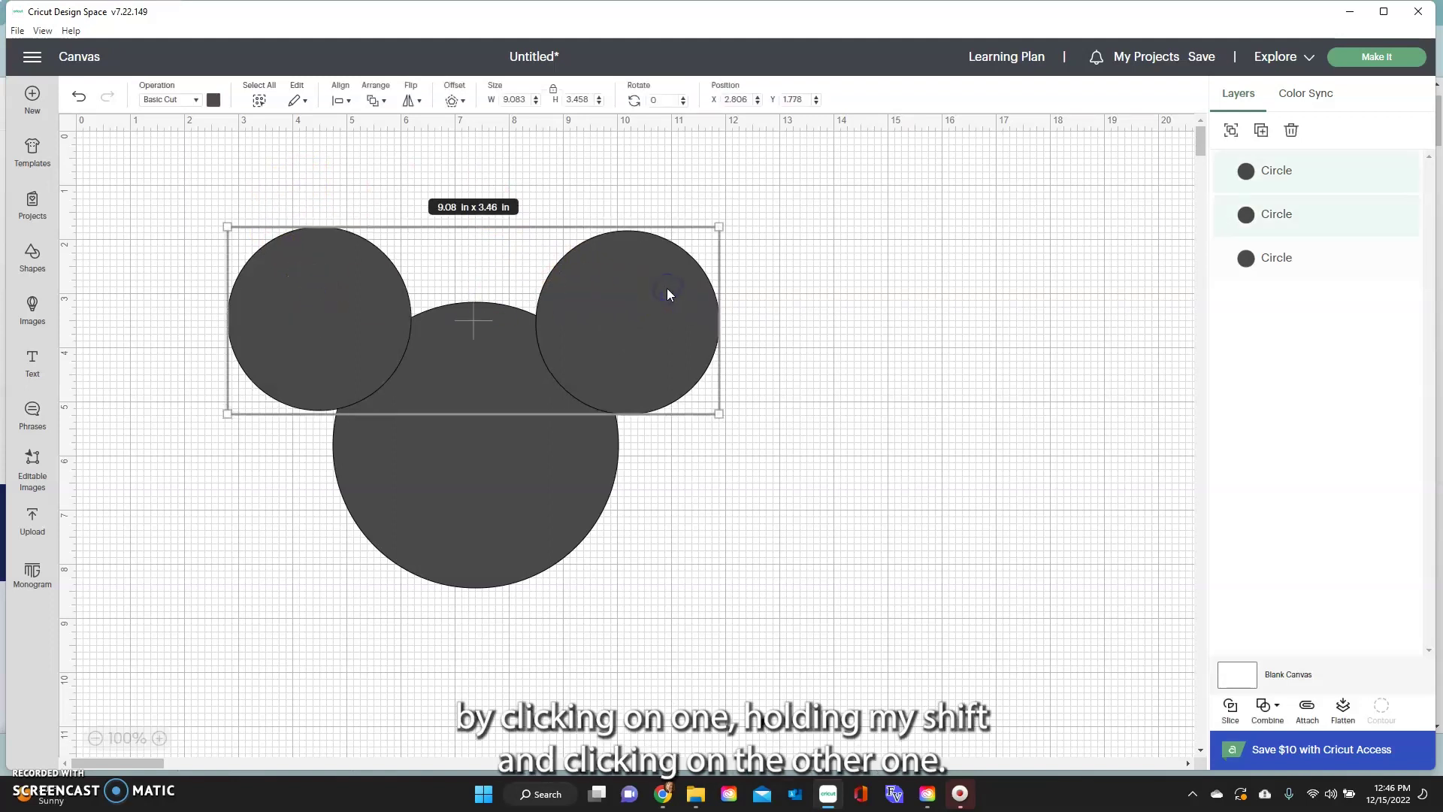
Align the tops of the two ear circles
click(346, 101)
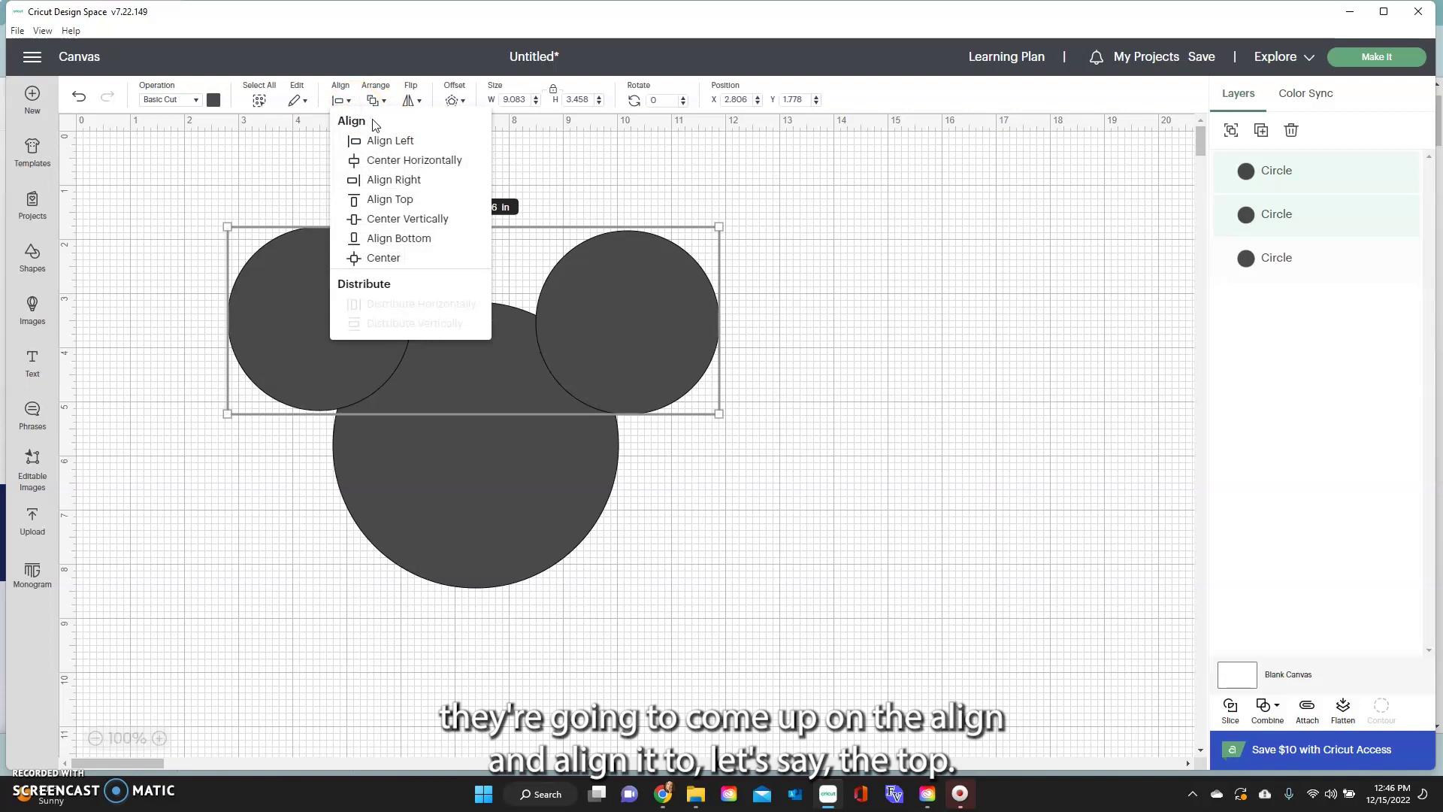
click(405, 199)
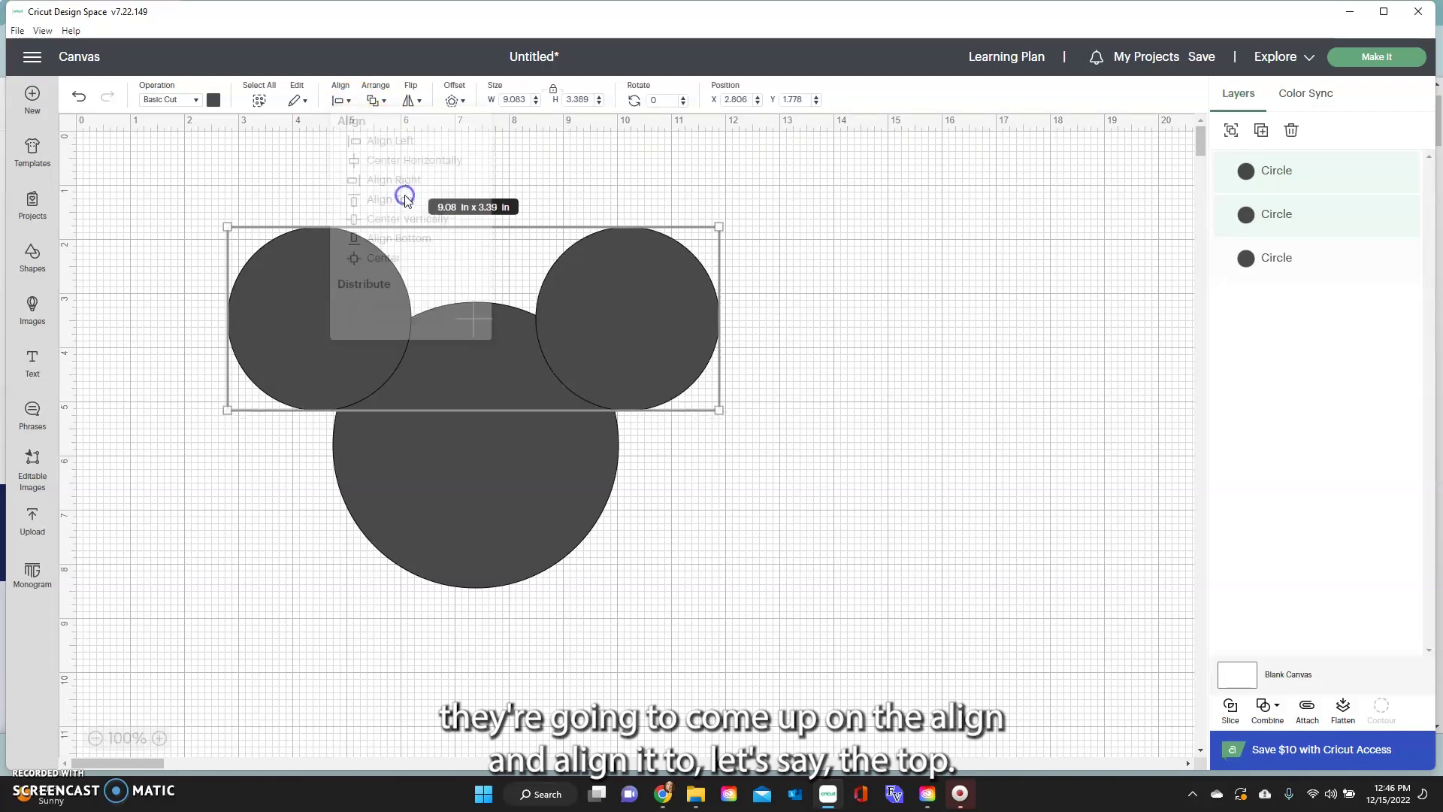
click(439, 157)
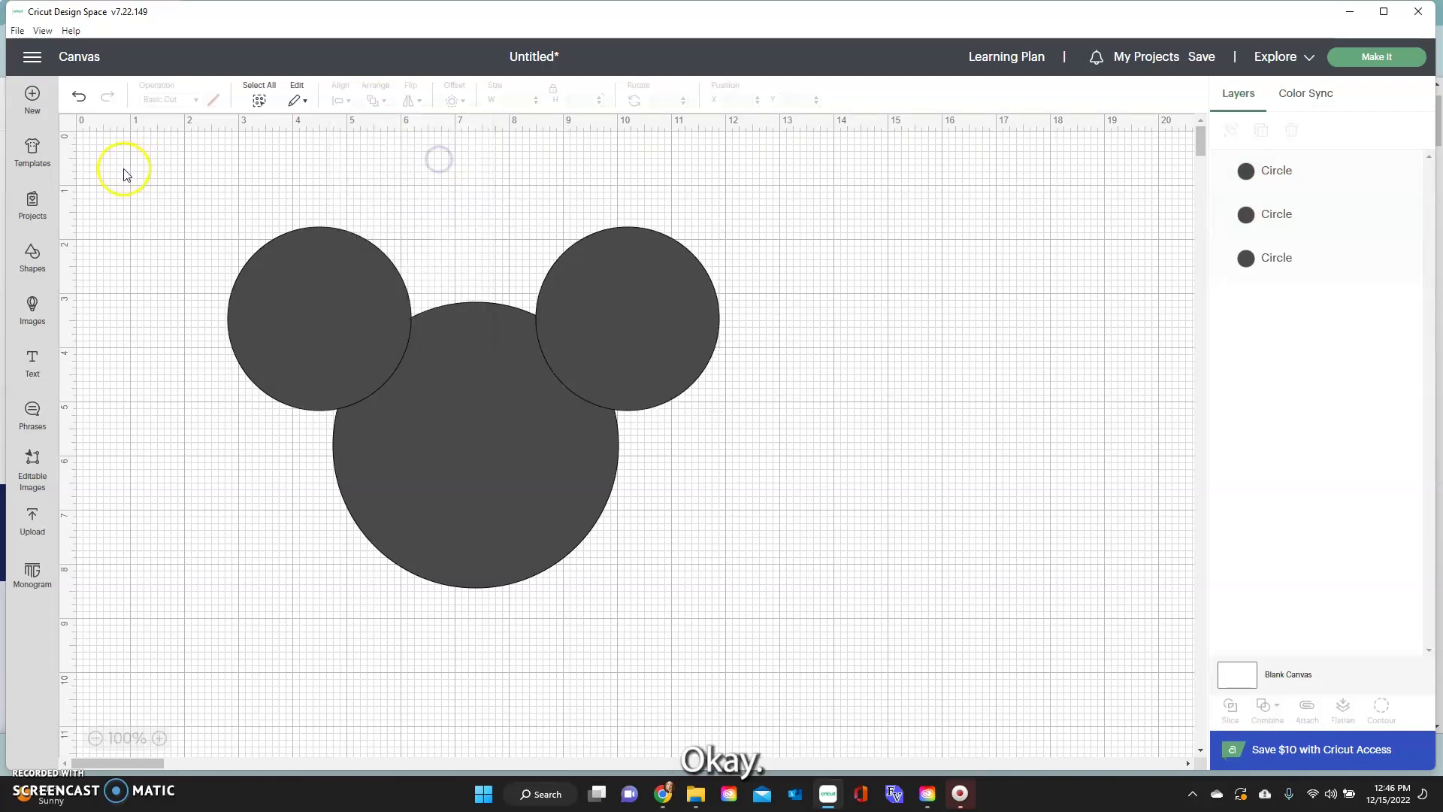
Select all three circles and merge them with Combine > Unite
drag(211, 189, 682, 600)
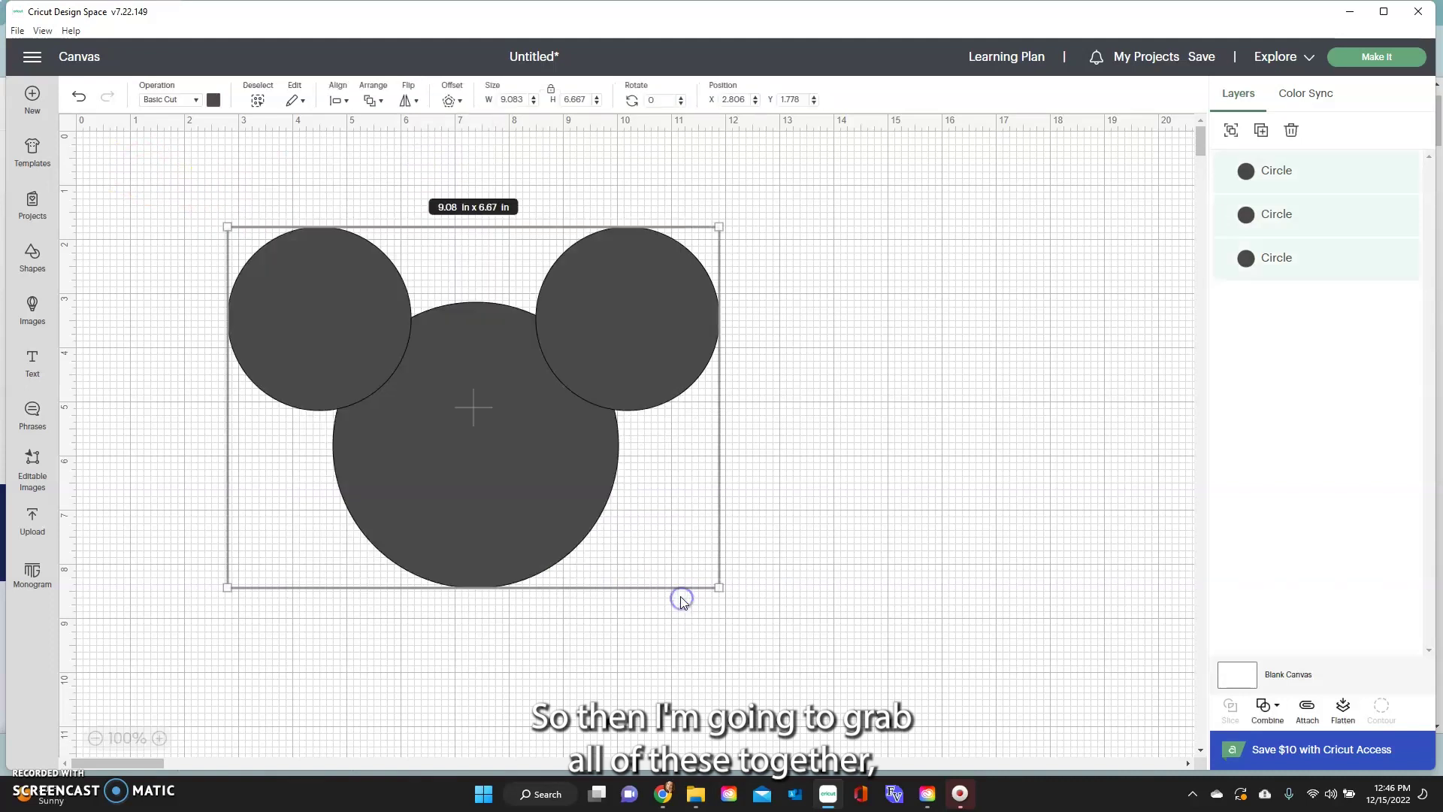
click(1276, 708)
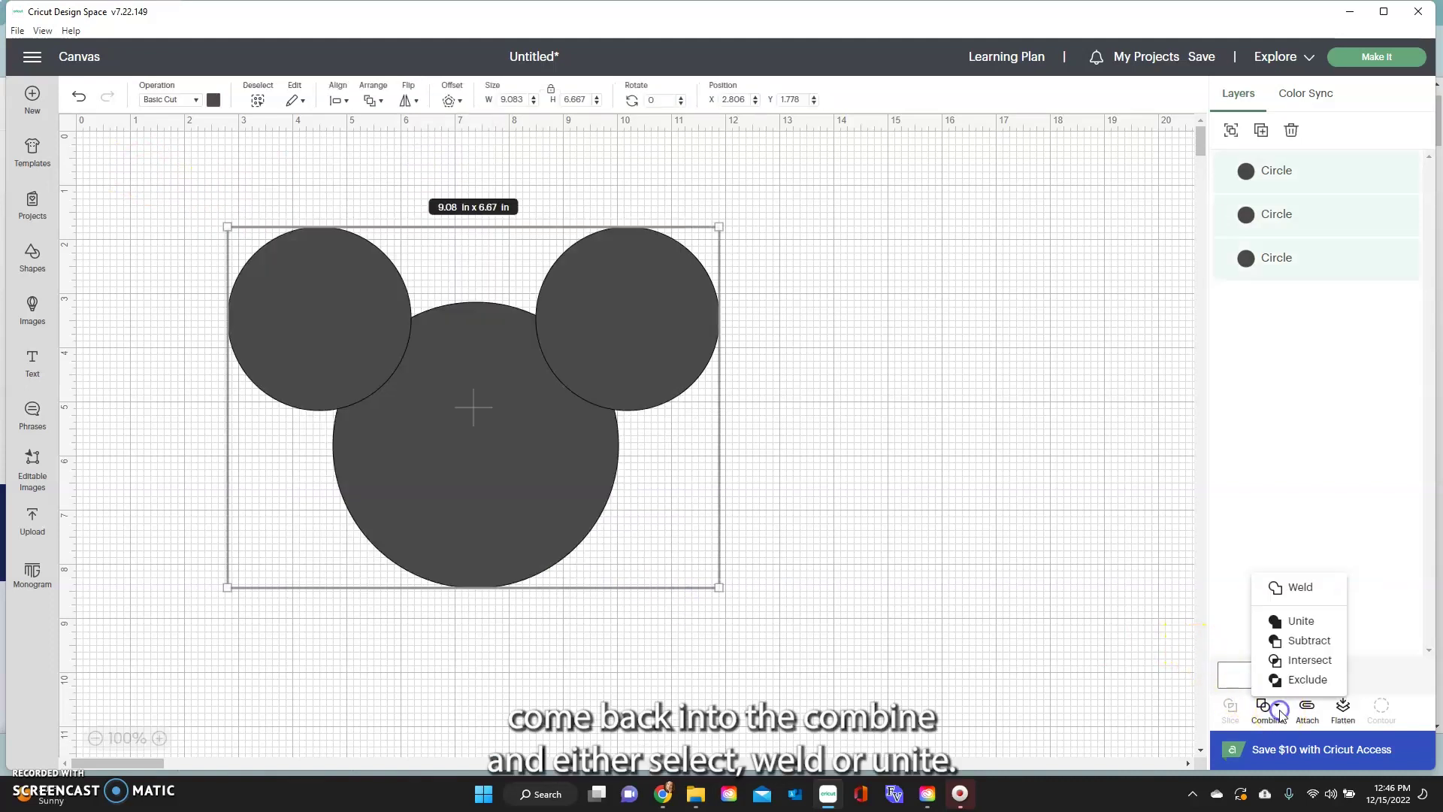
click(1308, 621)
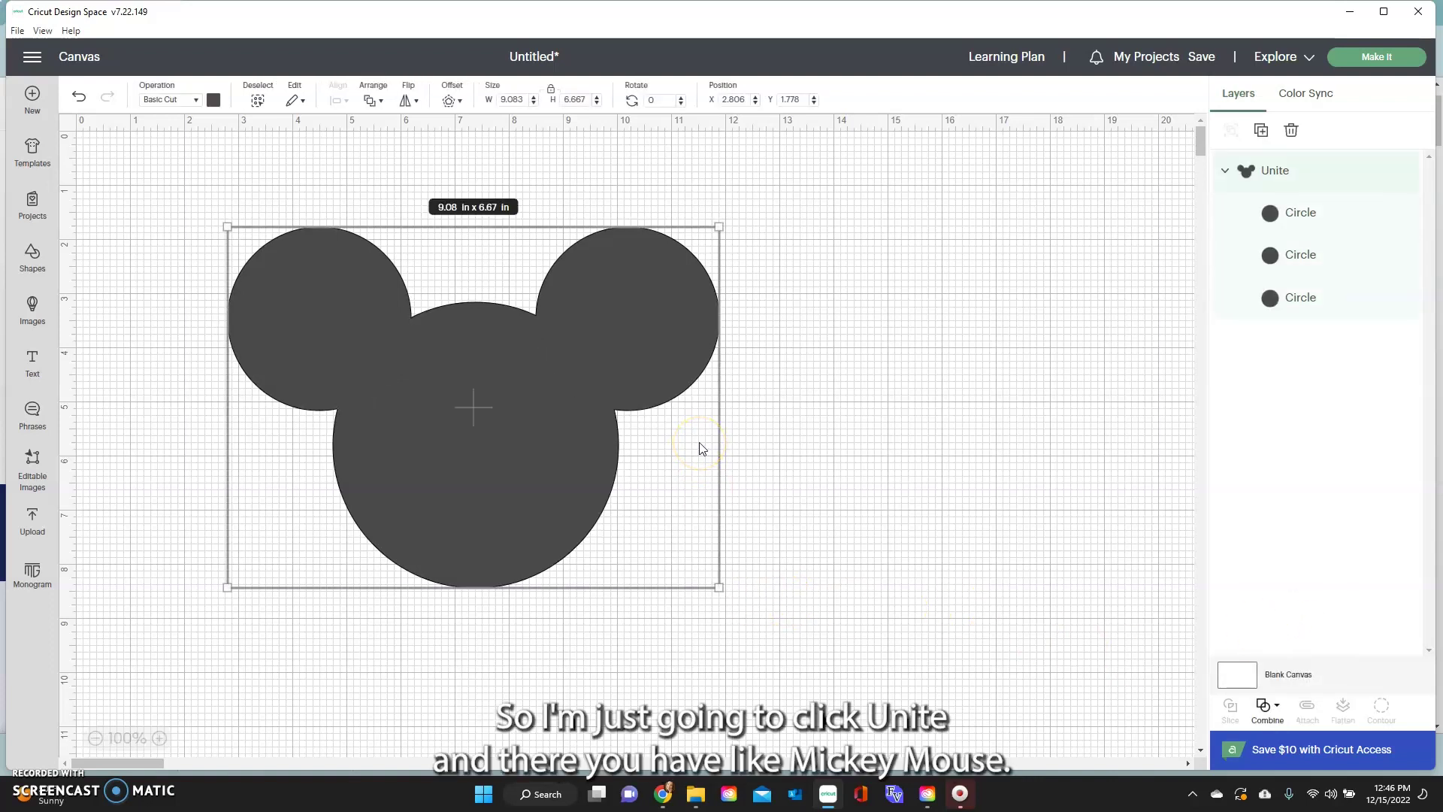
click(837, 506)
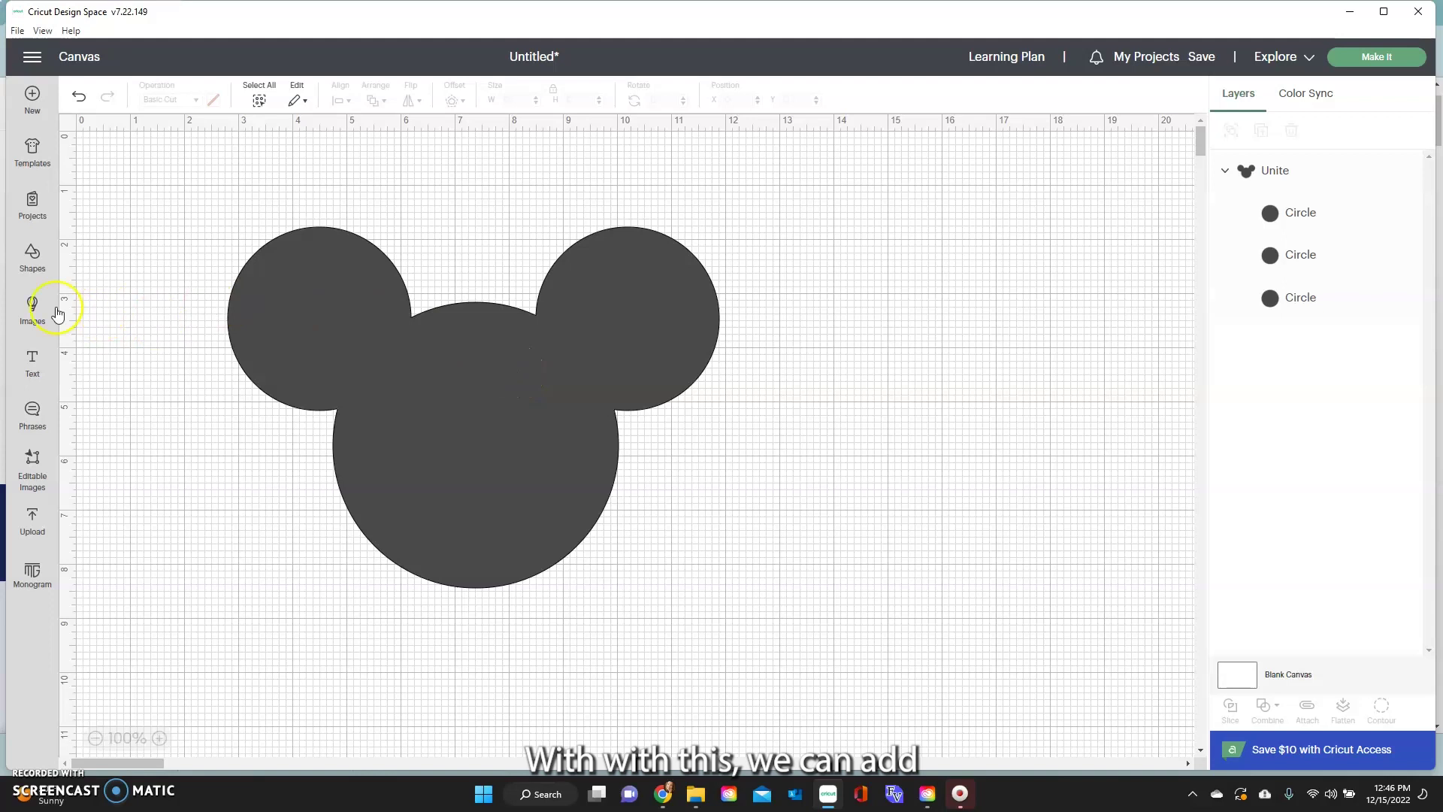
Add a new circle from Shapes and colour it red
click(35, 262)
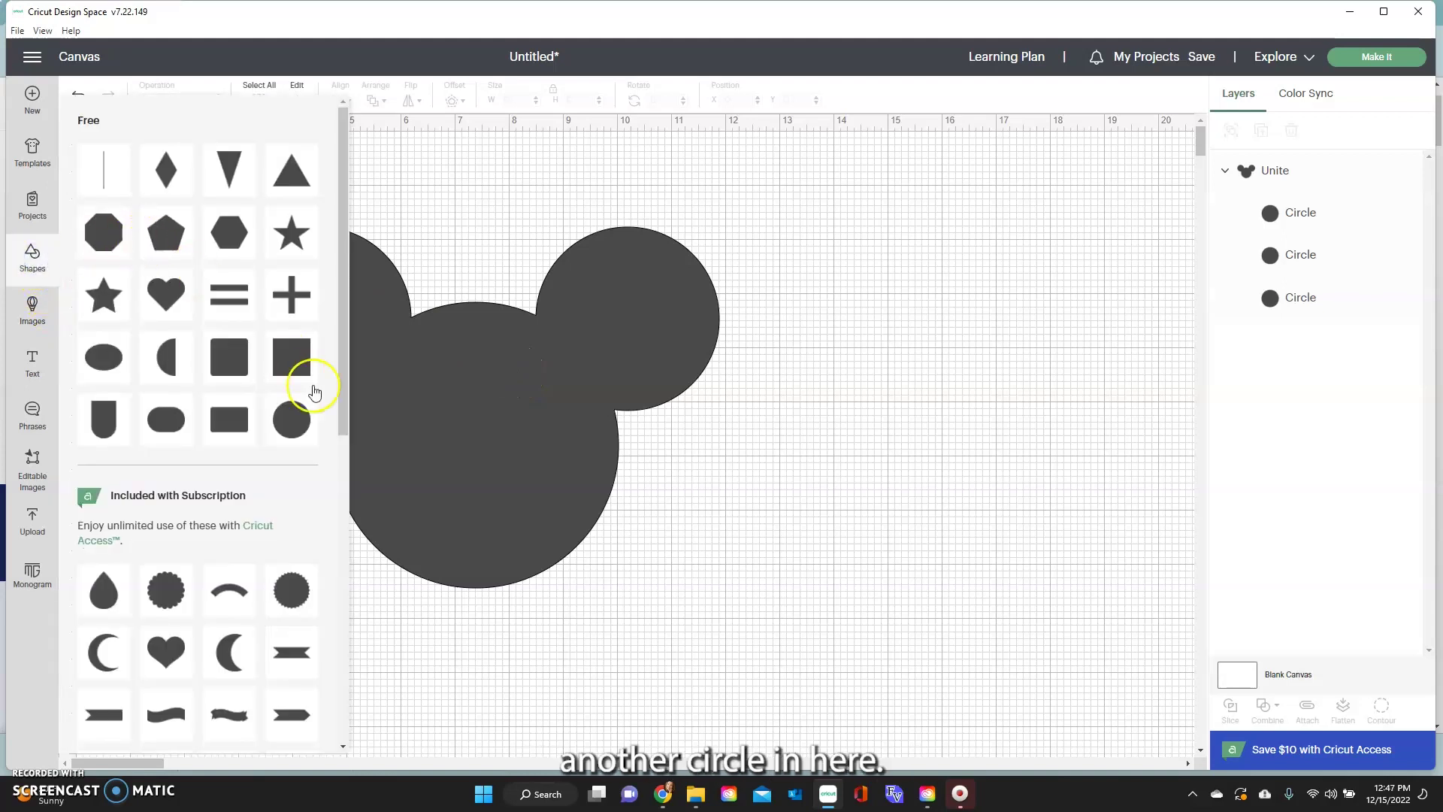
click(294, 414)
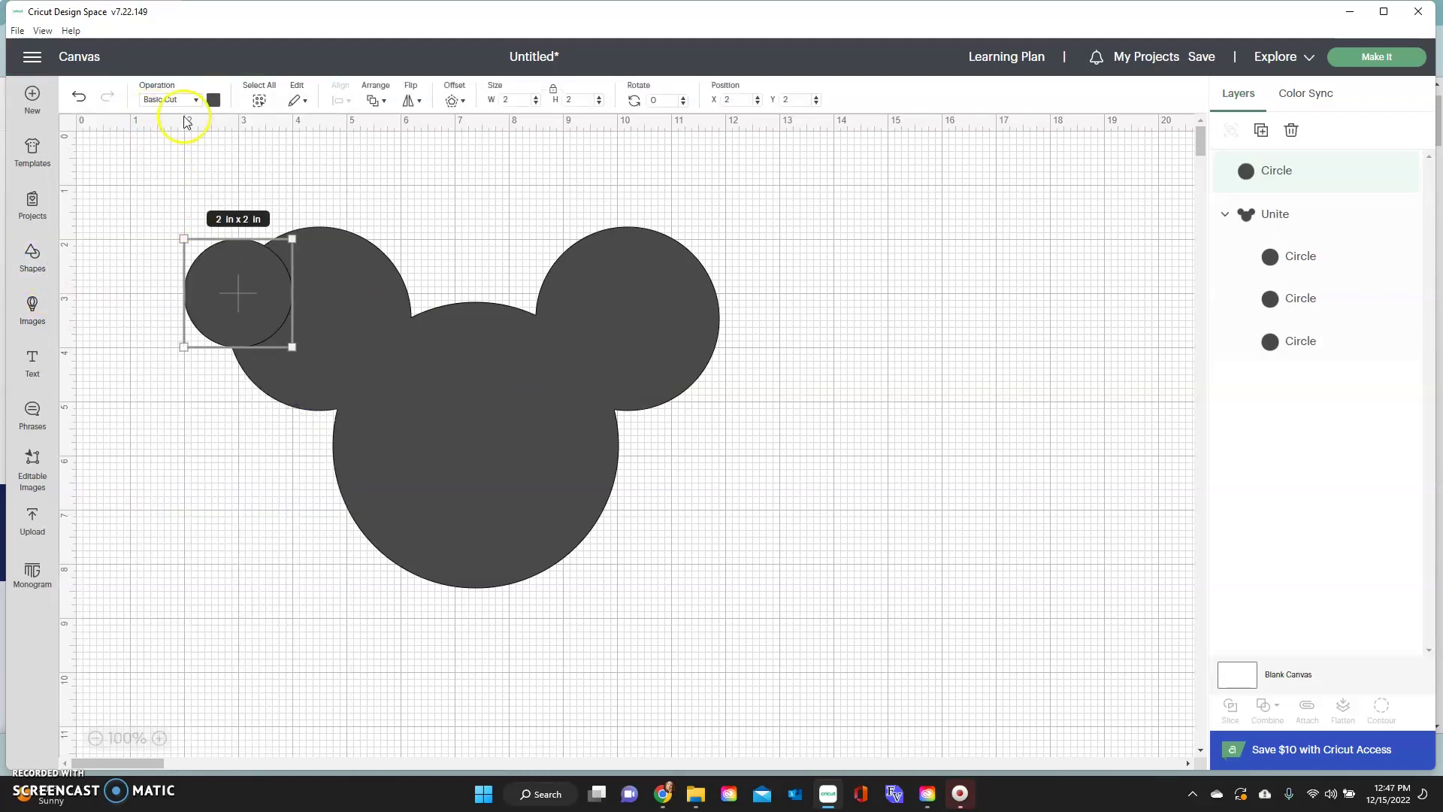
click(218, 99)
click(217, 100)
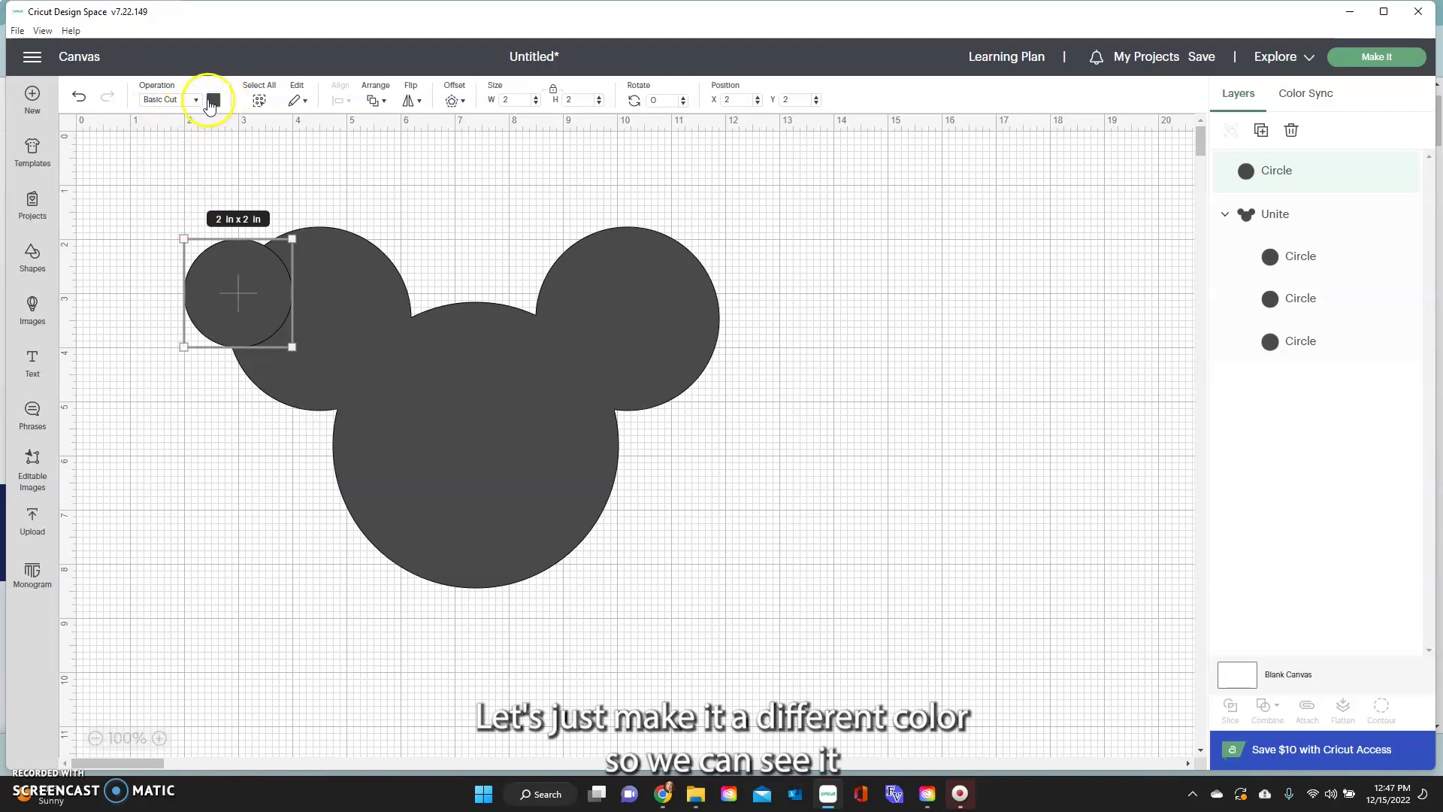
click(233, 203)
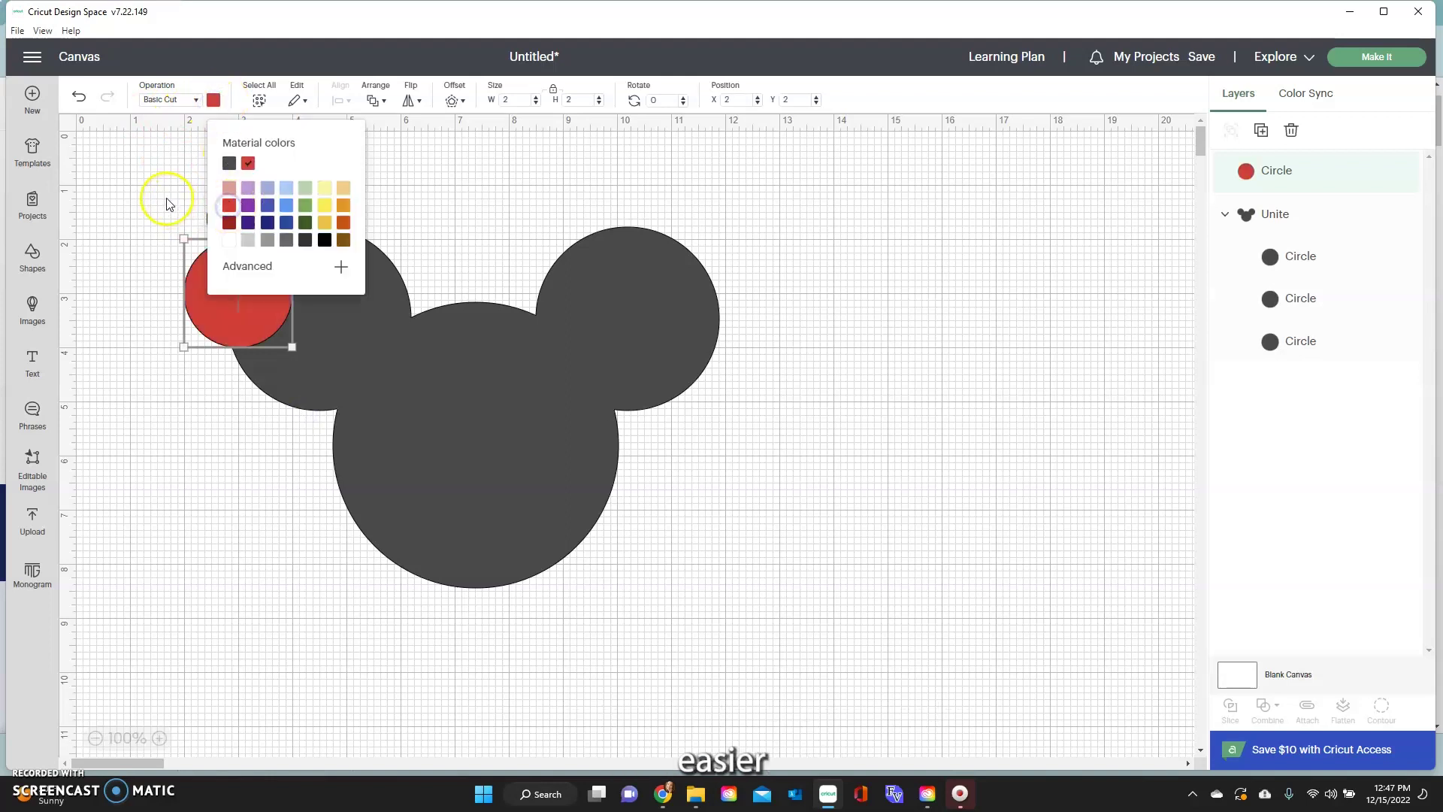
click(161, 208)
Enlarge the red circle to about 4.97 in, centre it in the head, and select it with the Mickey shape
drag(299, 332, 483, 480)
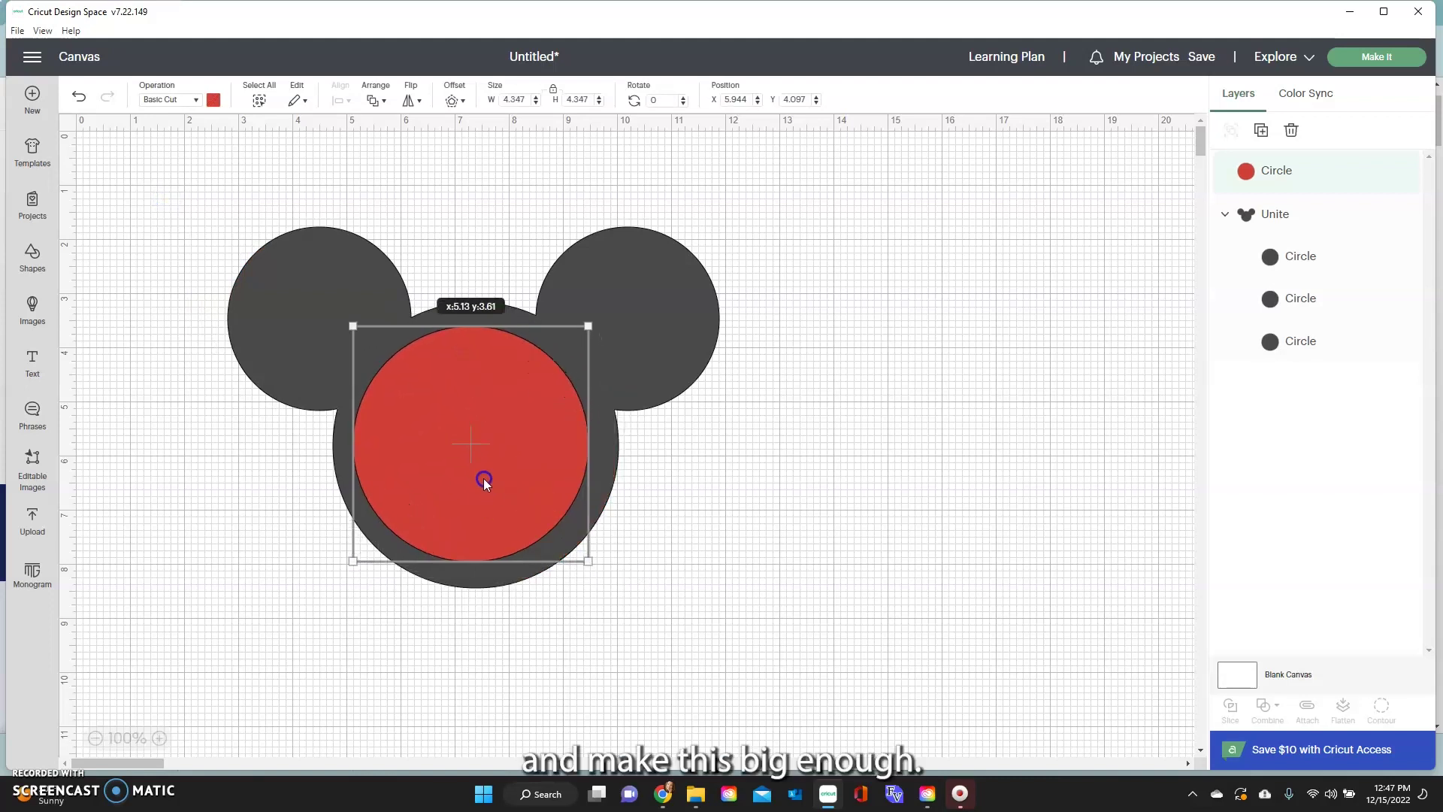
drag(592, 558, 625, 586)
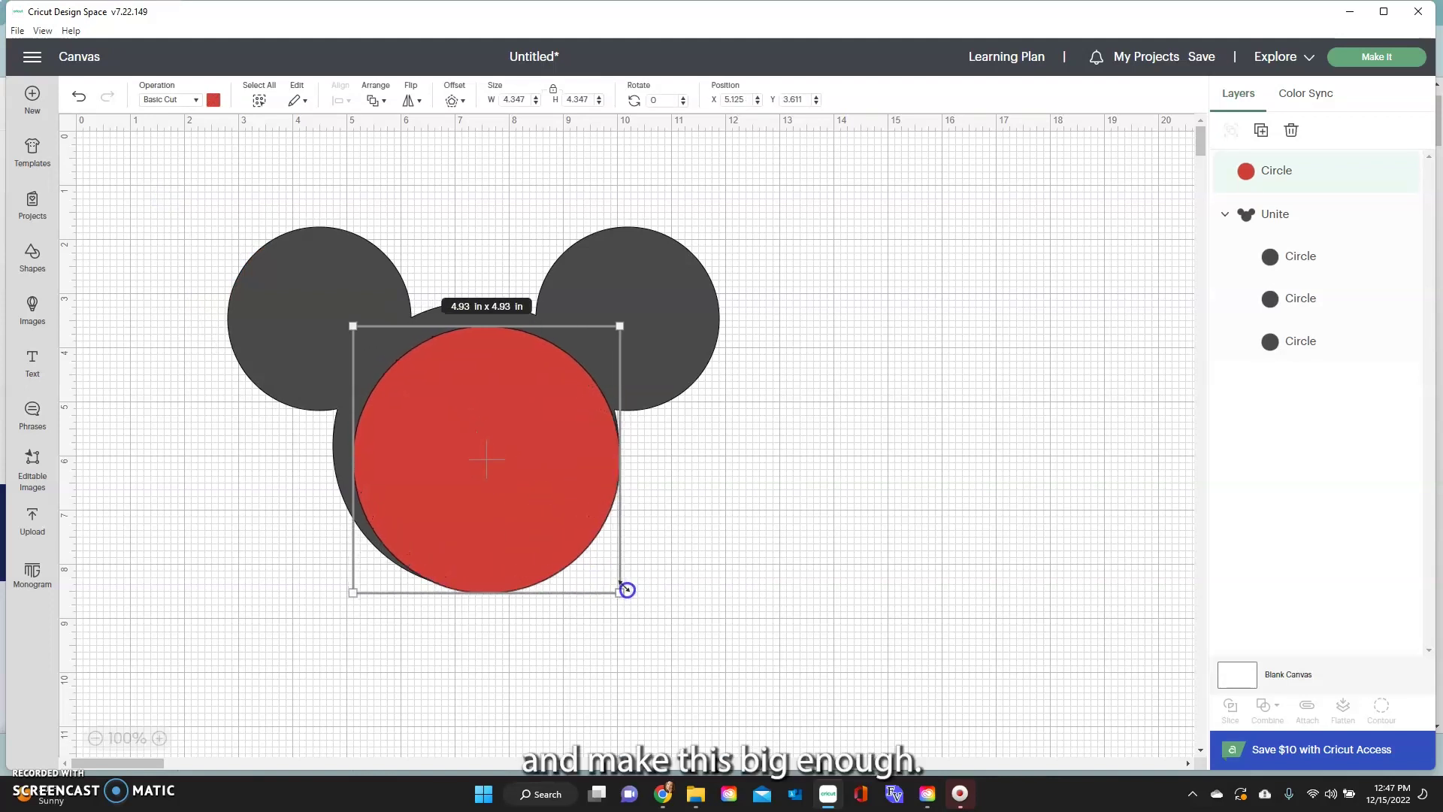
mouse_move(541, 532)
mouse_down()
mouse_move(529, 524)
mouse_move(549, 522)
mouse_up()
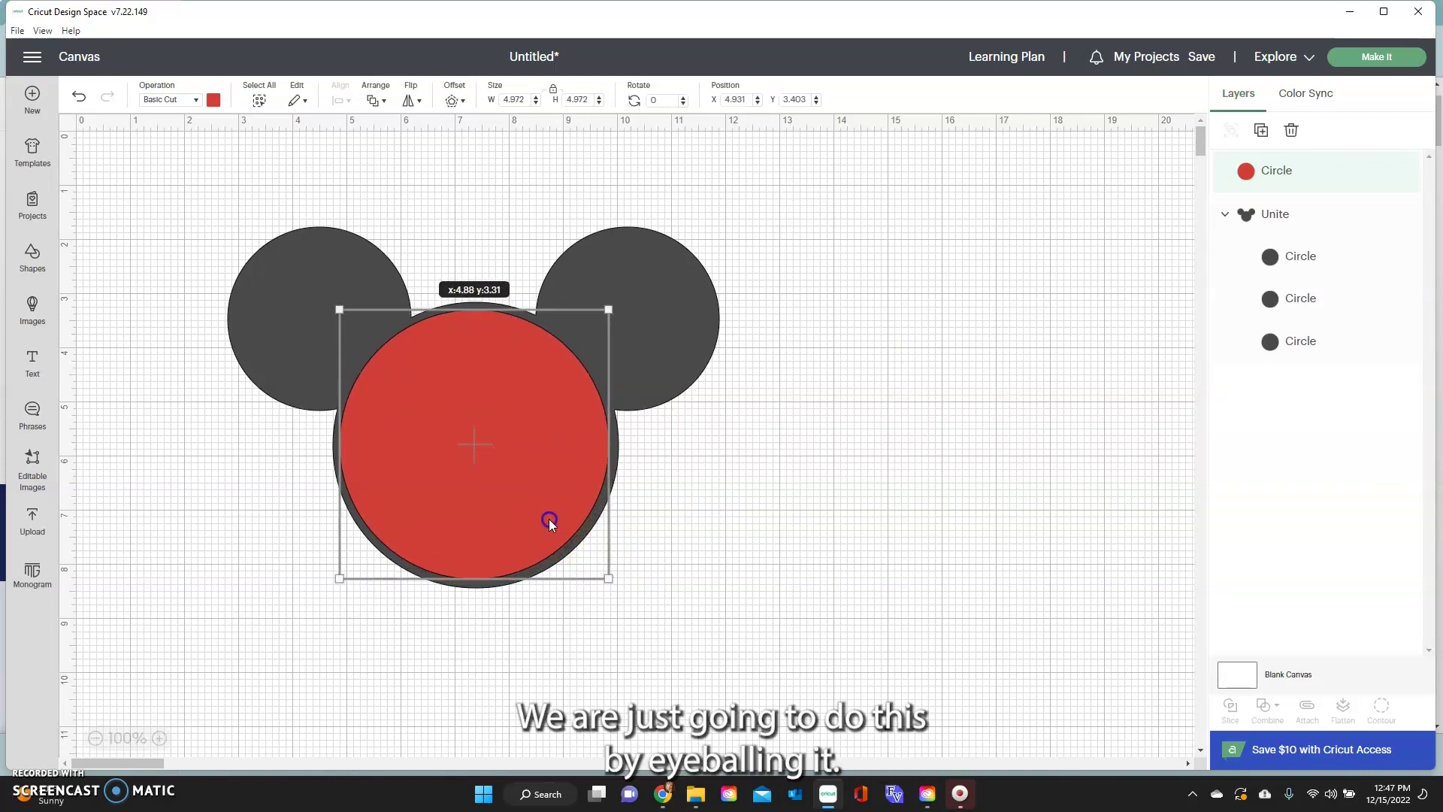
drag(550, 524, 549, 524)
click(471, 651)
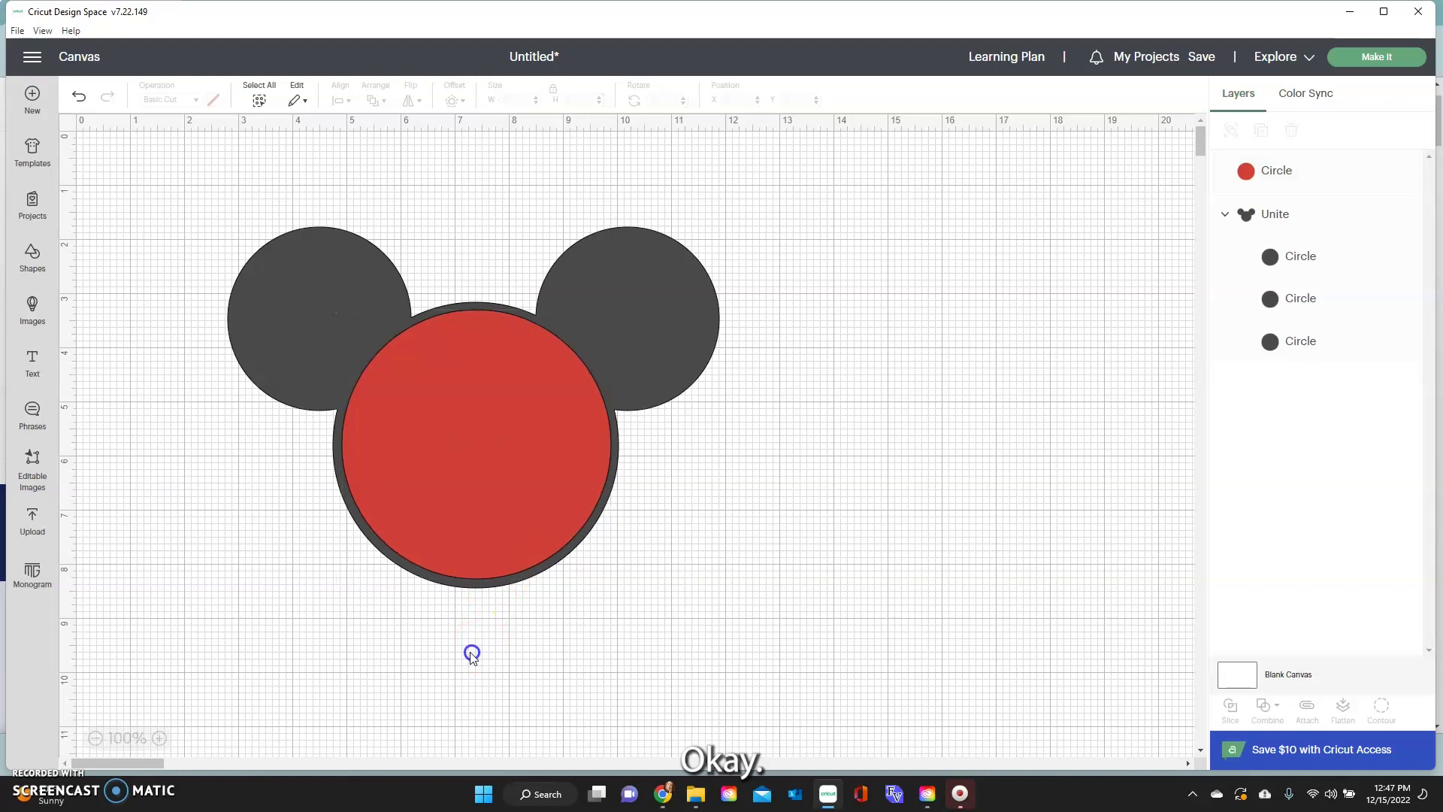
click(469, 538)
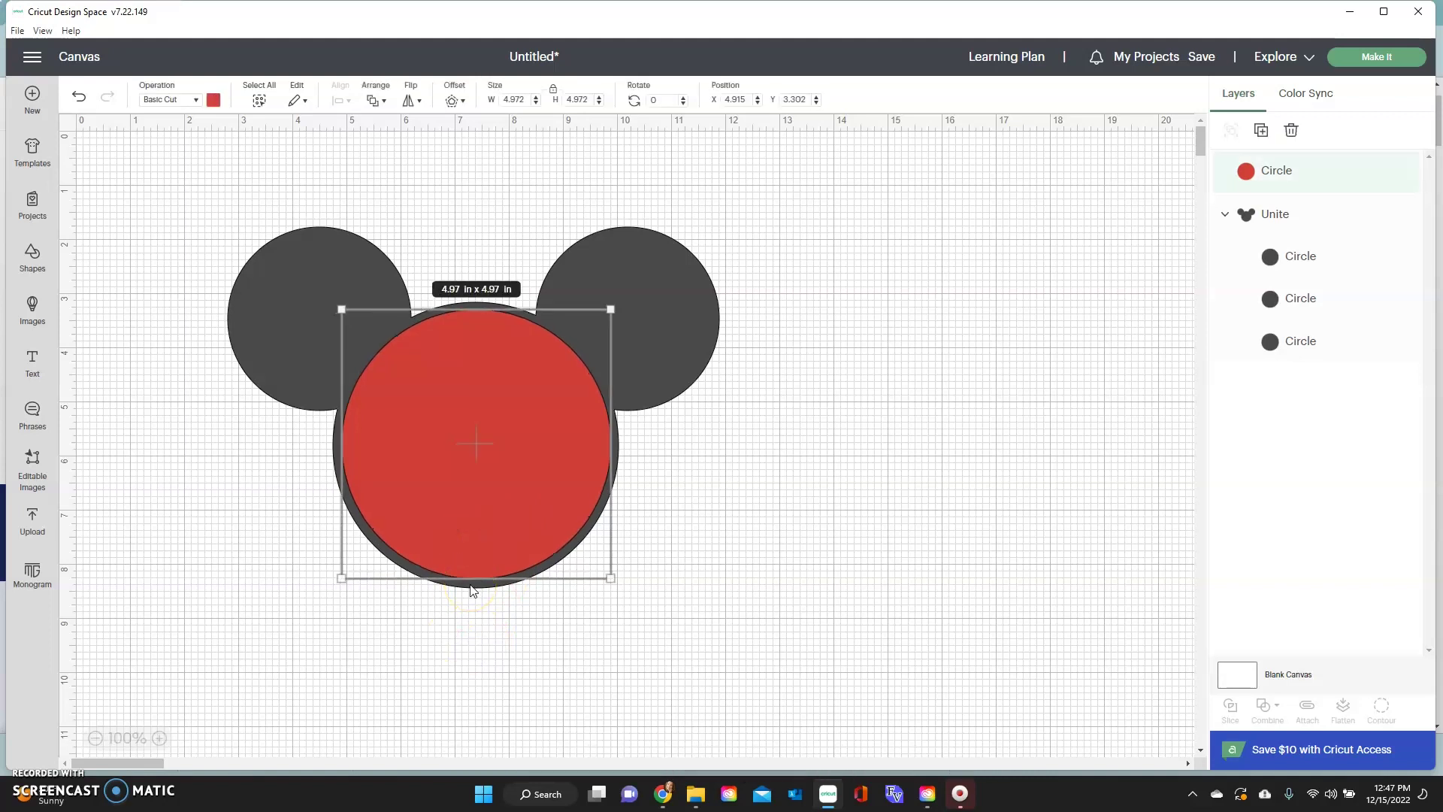
click(469, 611)
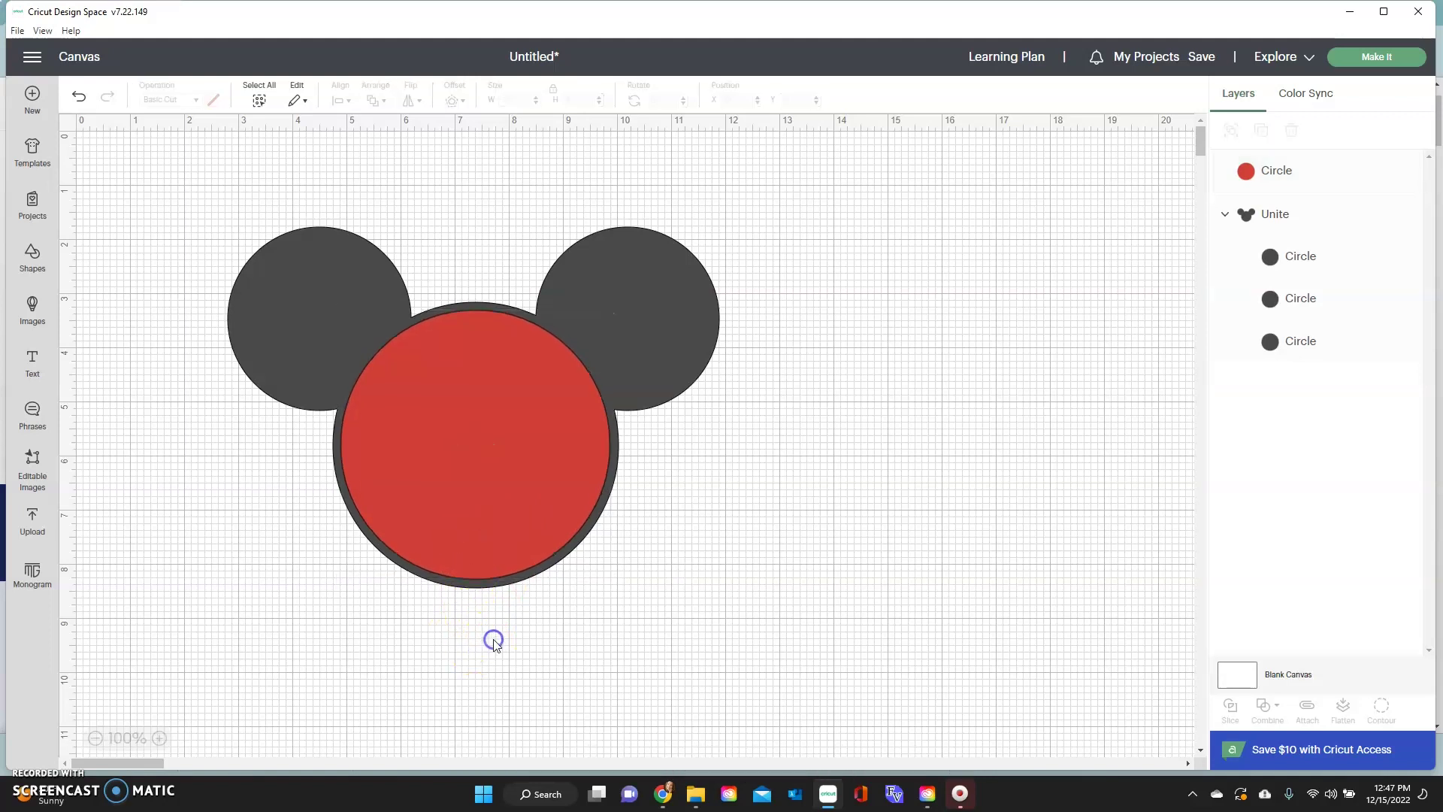
drag(481, 638, 483, 275)
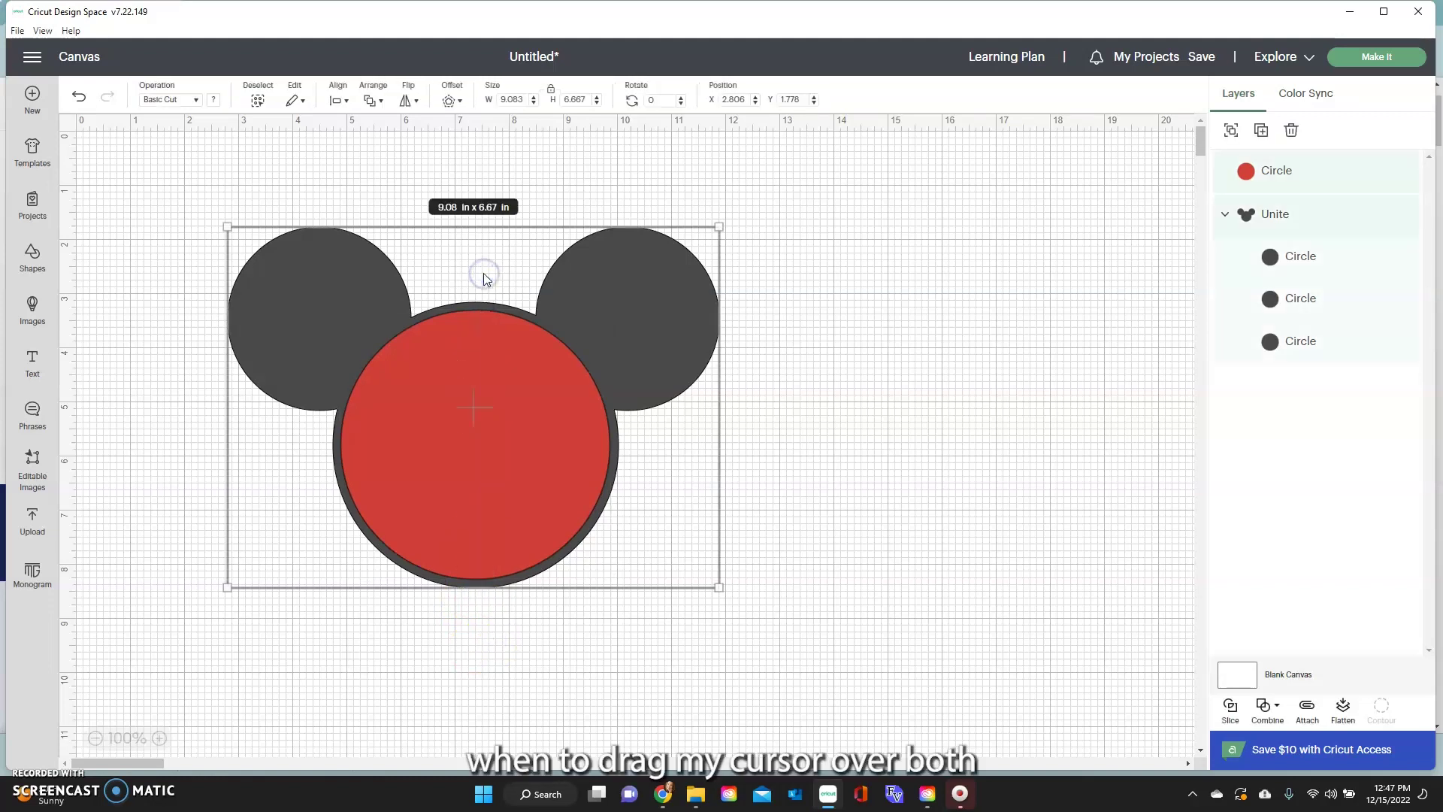
Subtract the red circle from the Mickey shape, leaving solid ears and a thin rim
click(1275, 709)
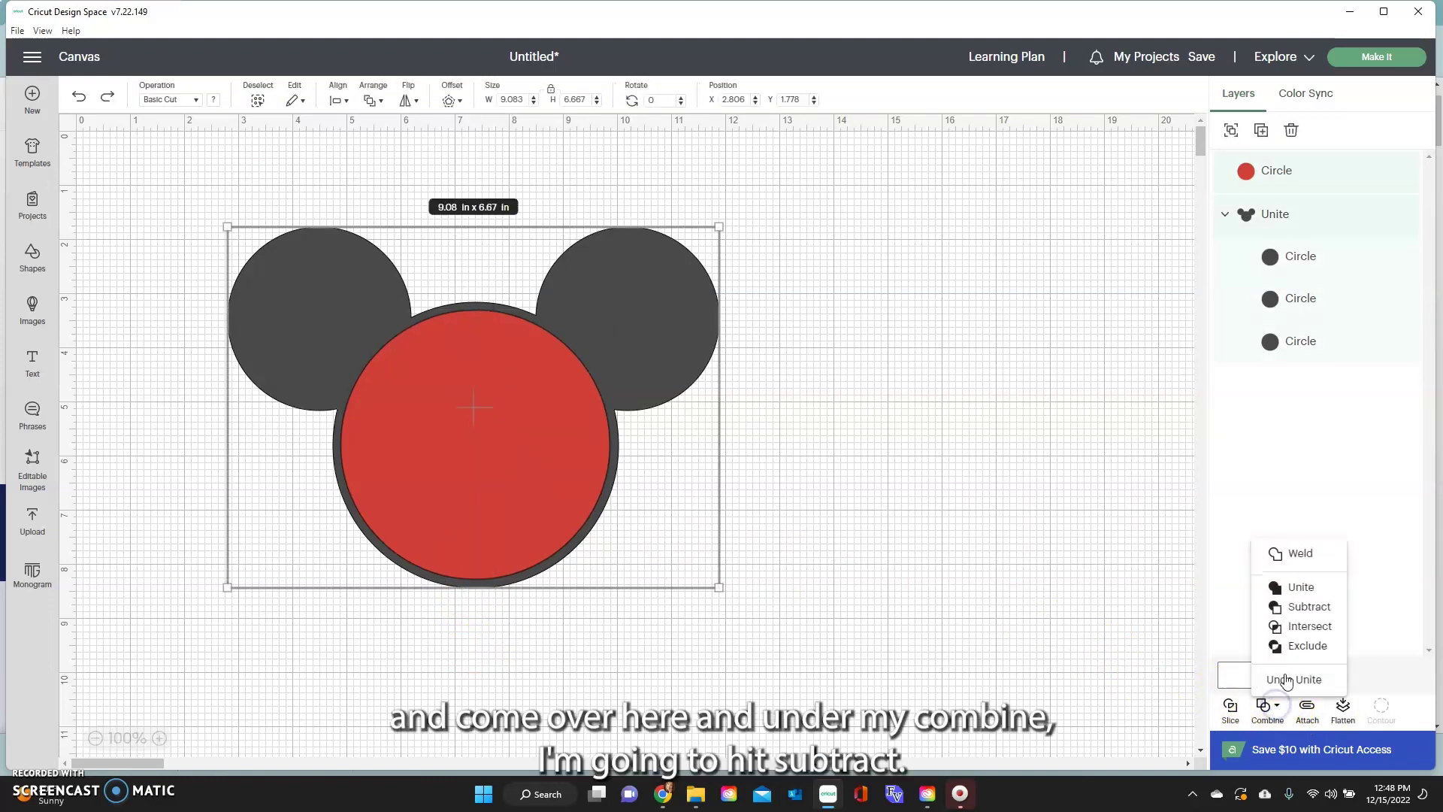
click(1305, 607)
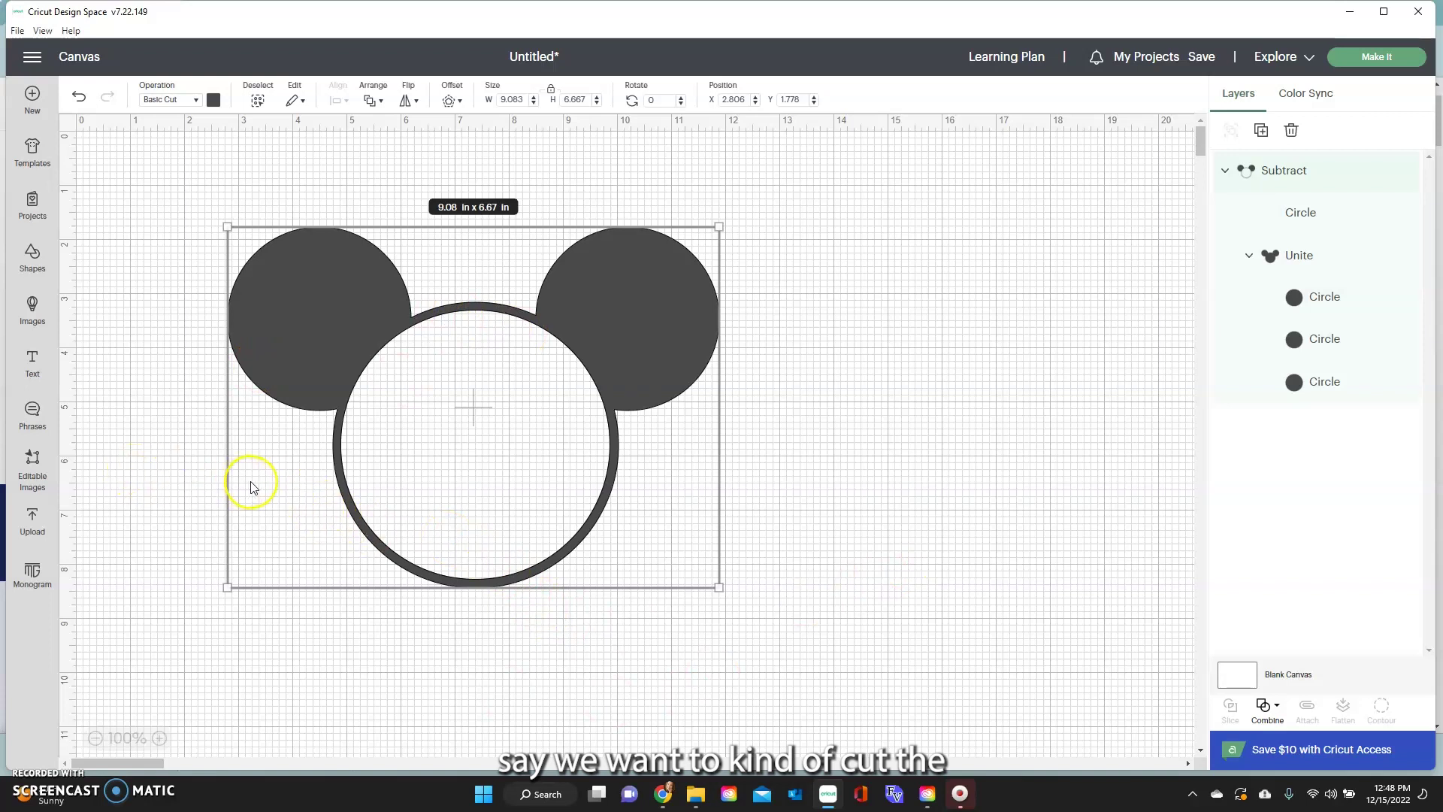
click(905, 429)
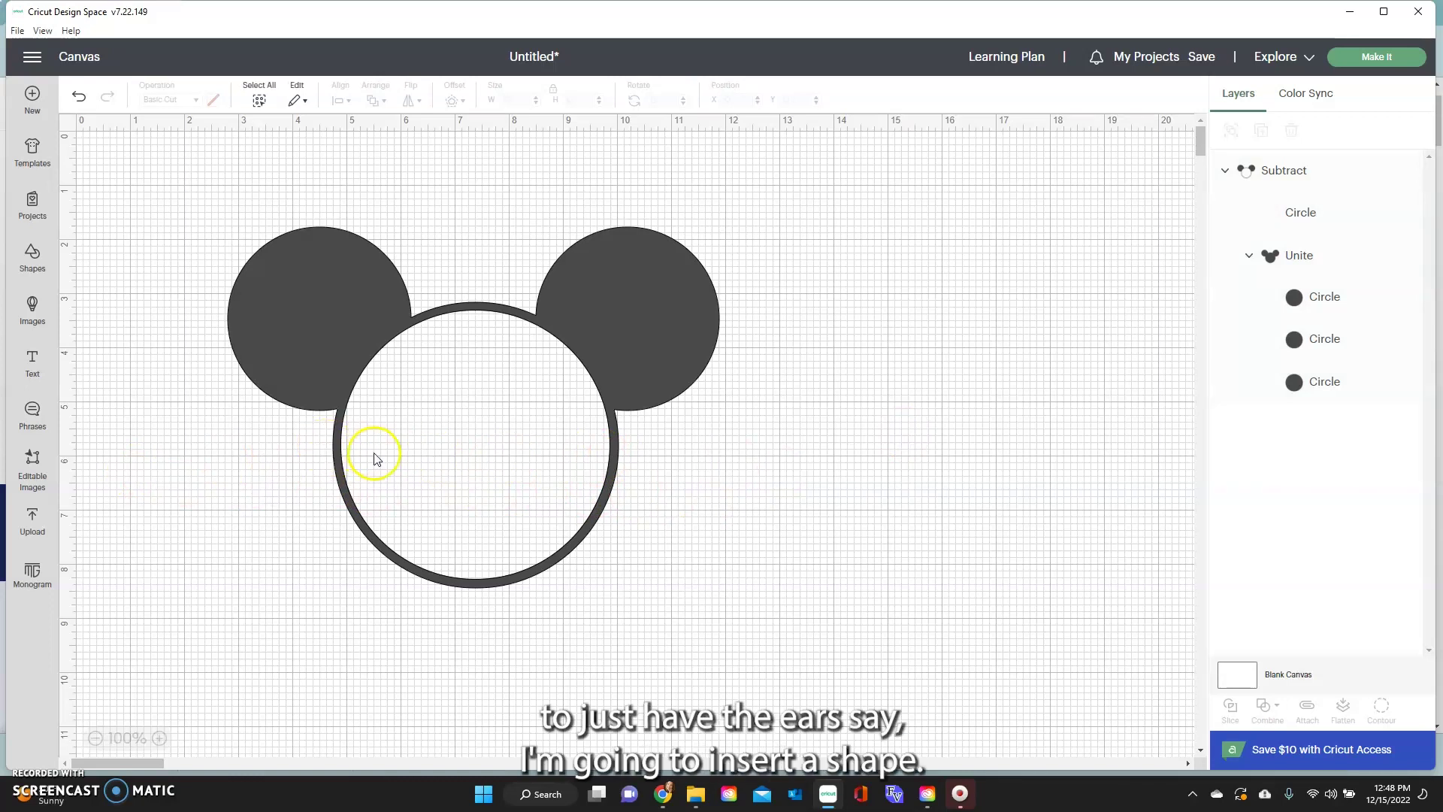
Add a red square from Shapes and stretch it over the lower half of the ring
click(43, 267)
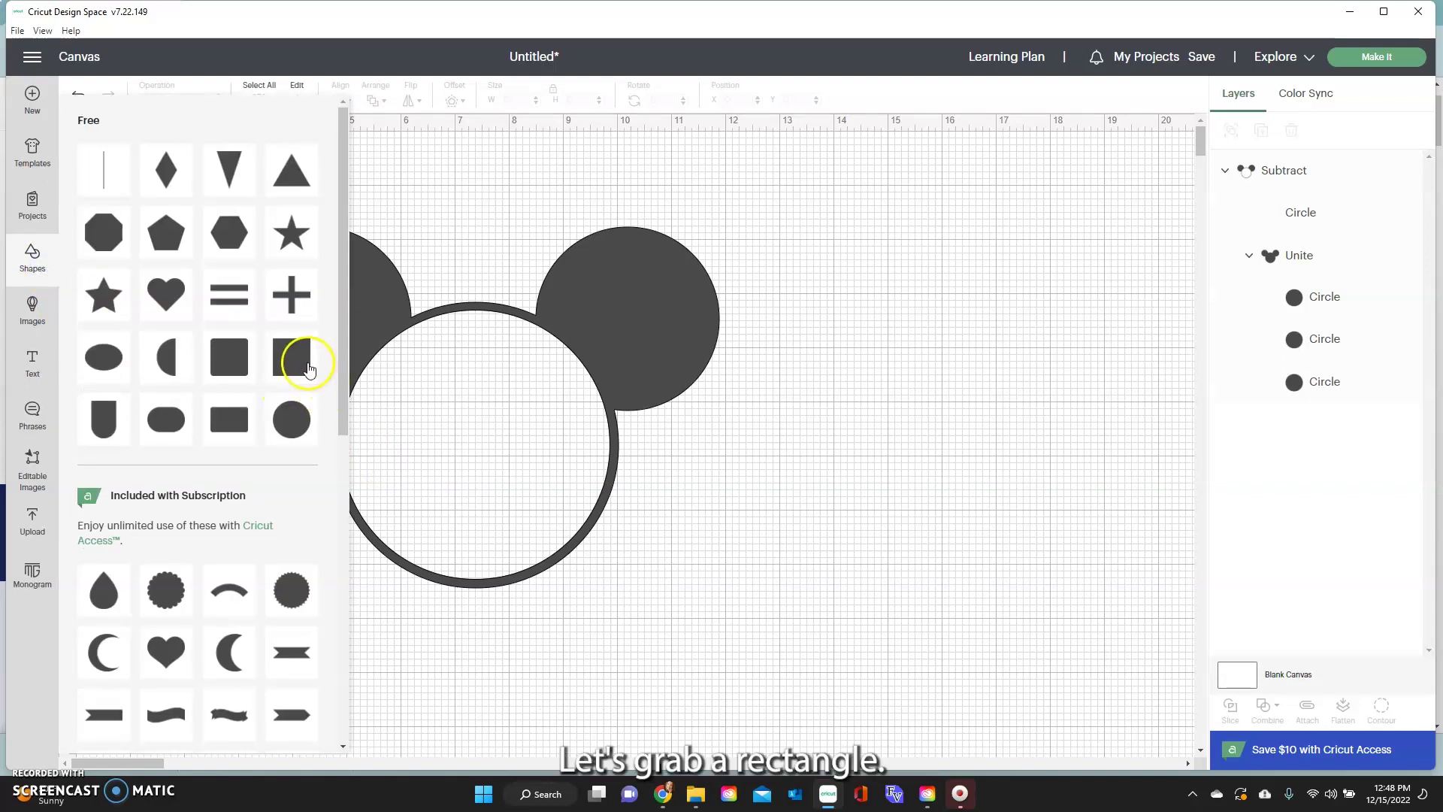
click(298, 359)
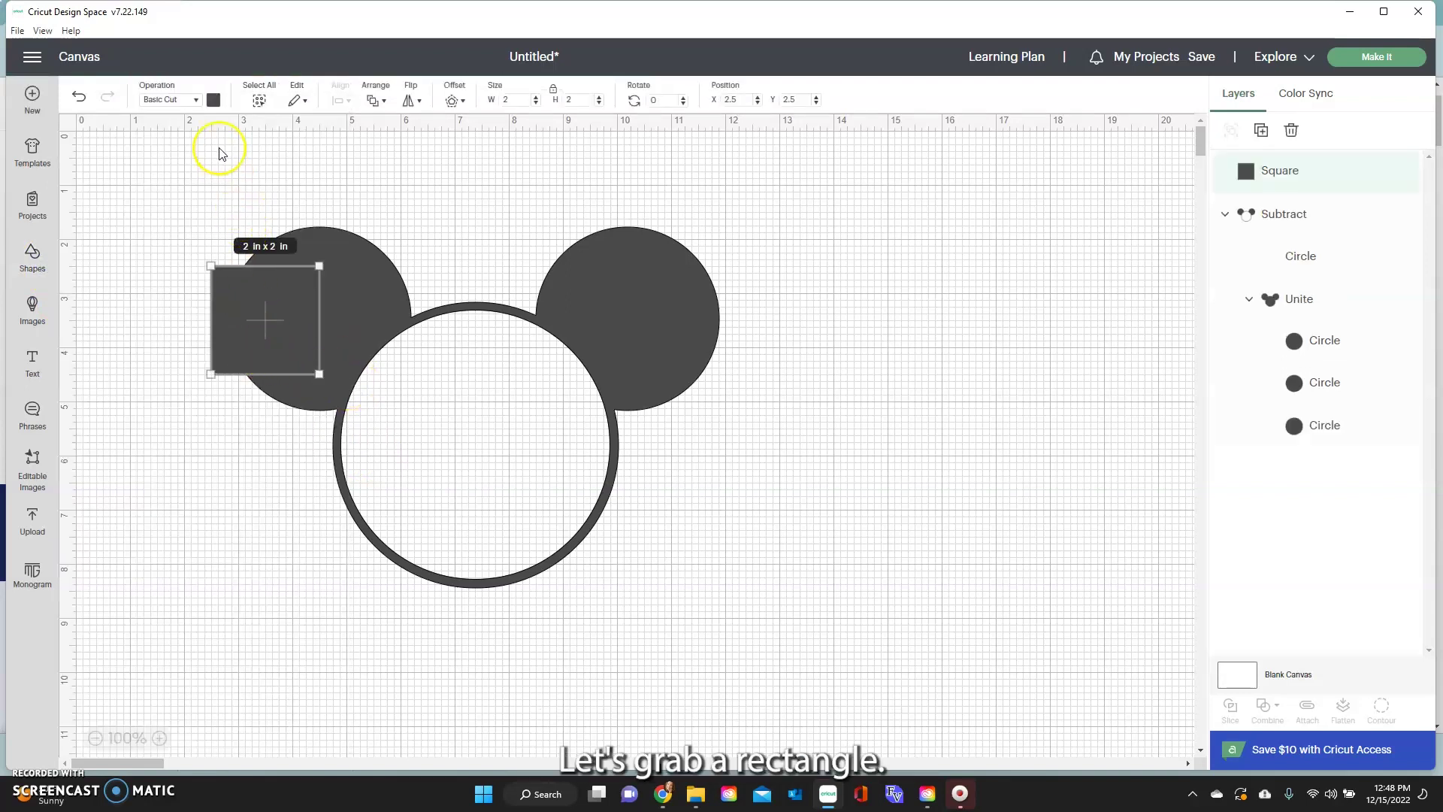
click(213, 100)
click(248, 163)
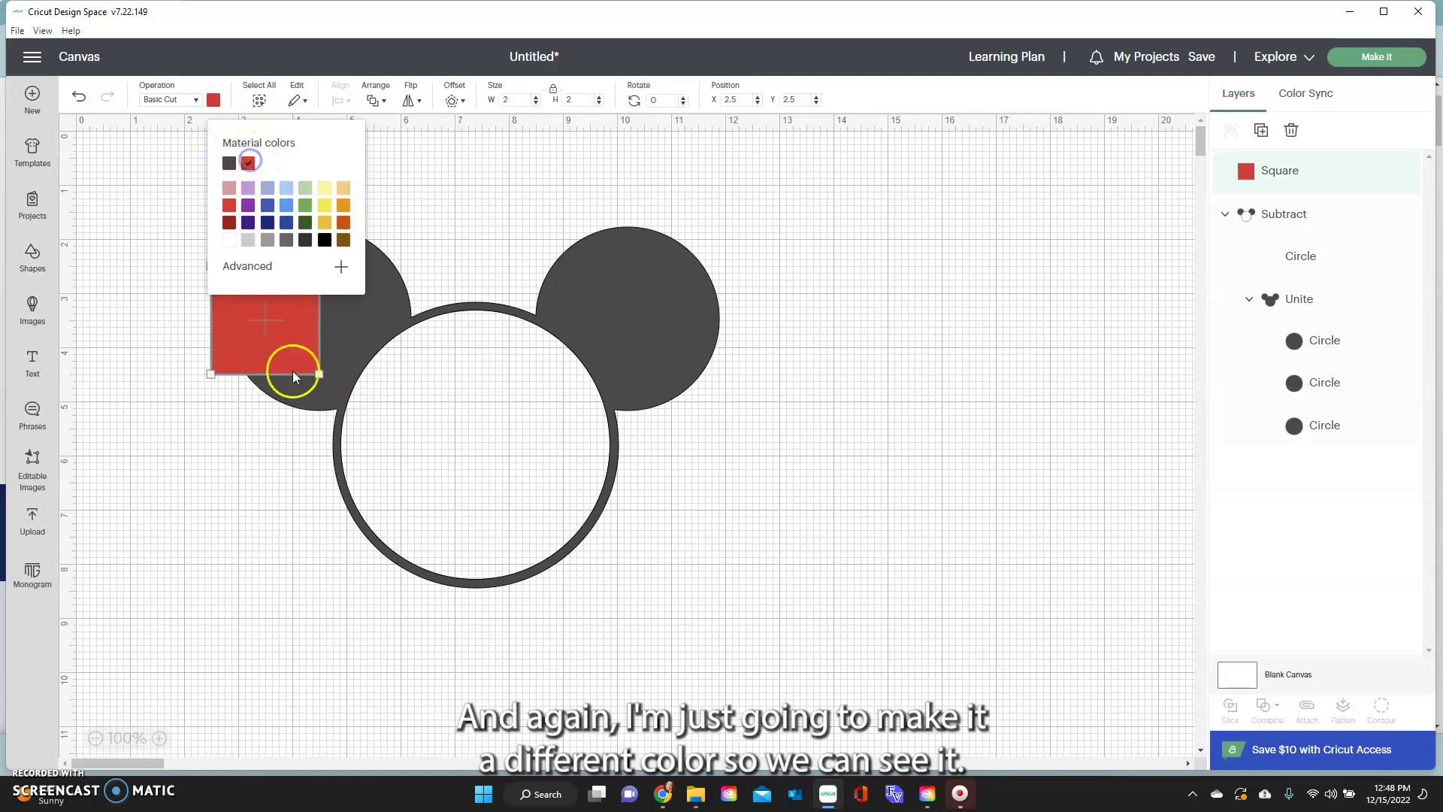
drag(290, 368, 370, 547)
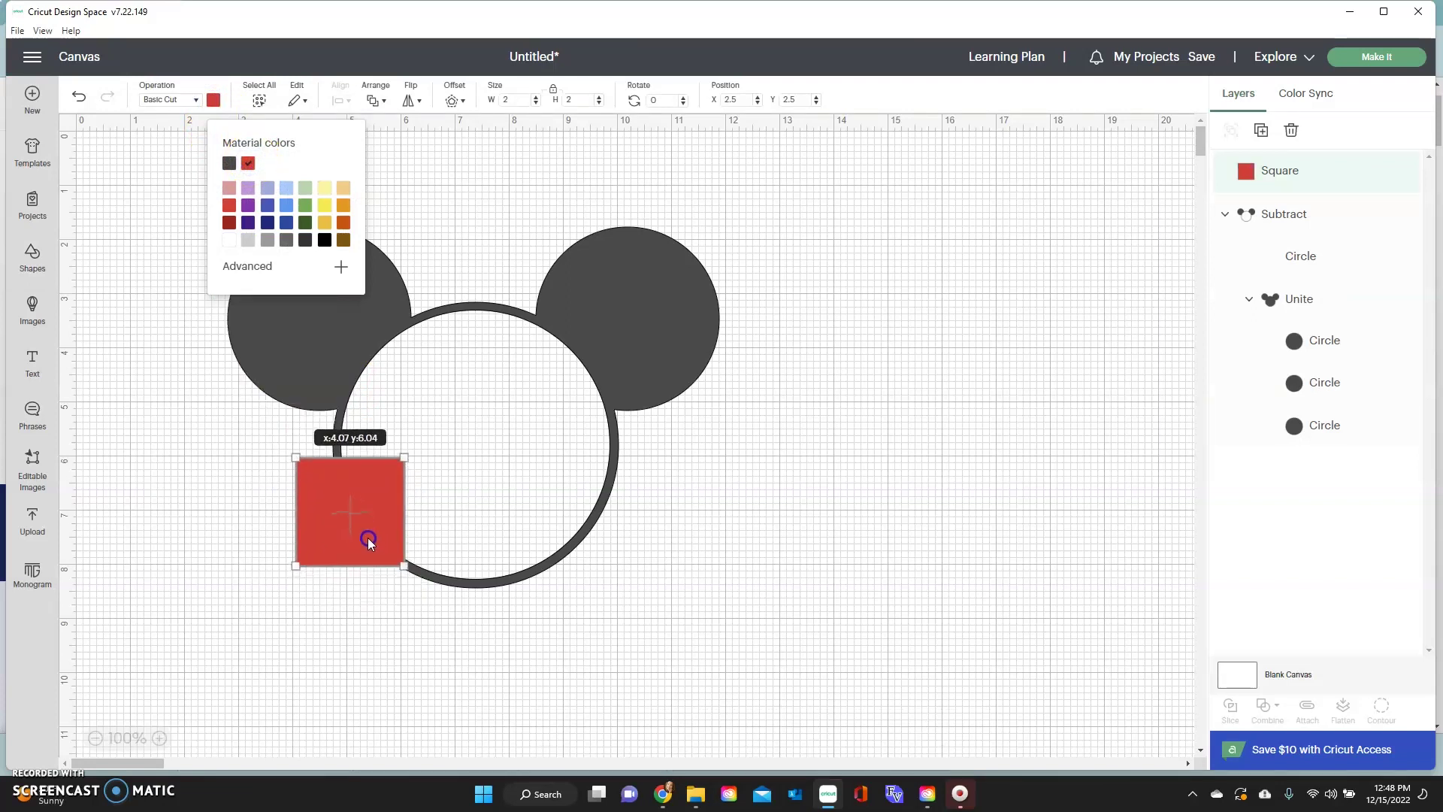
click(367, 538)
drag(404, 565, 638, 631)
click(766, 581)
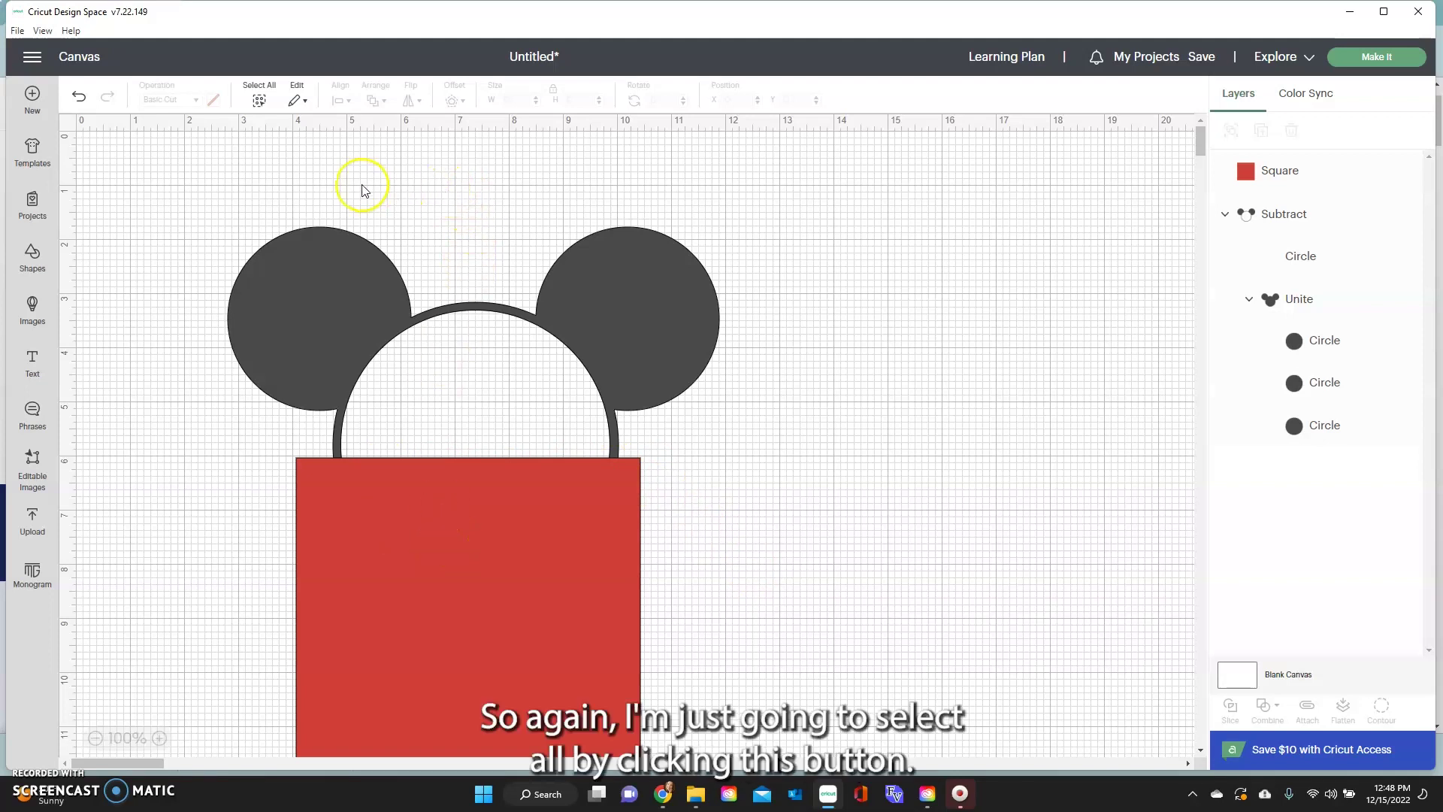
Select all and subtract the square, leaving a 9.08 × 4.26 in headband with ears
click(263, 100)
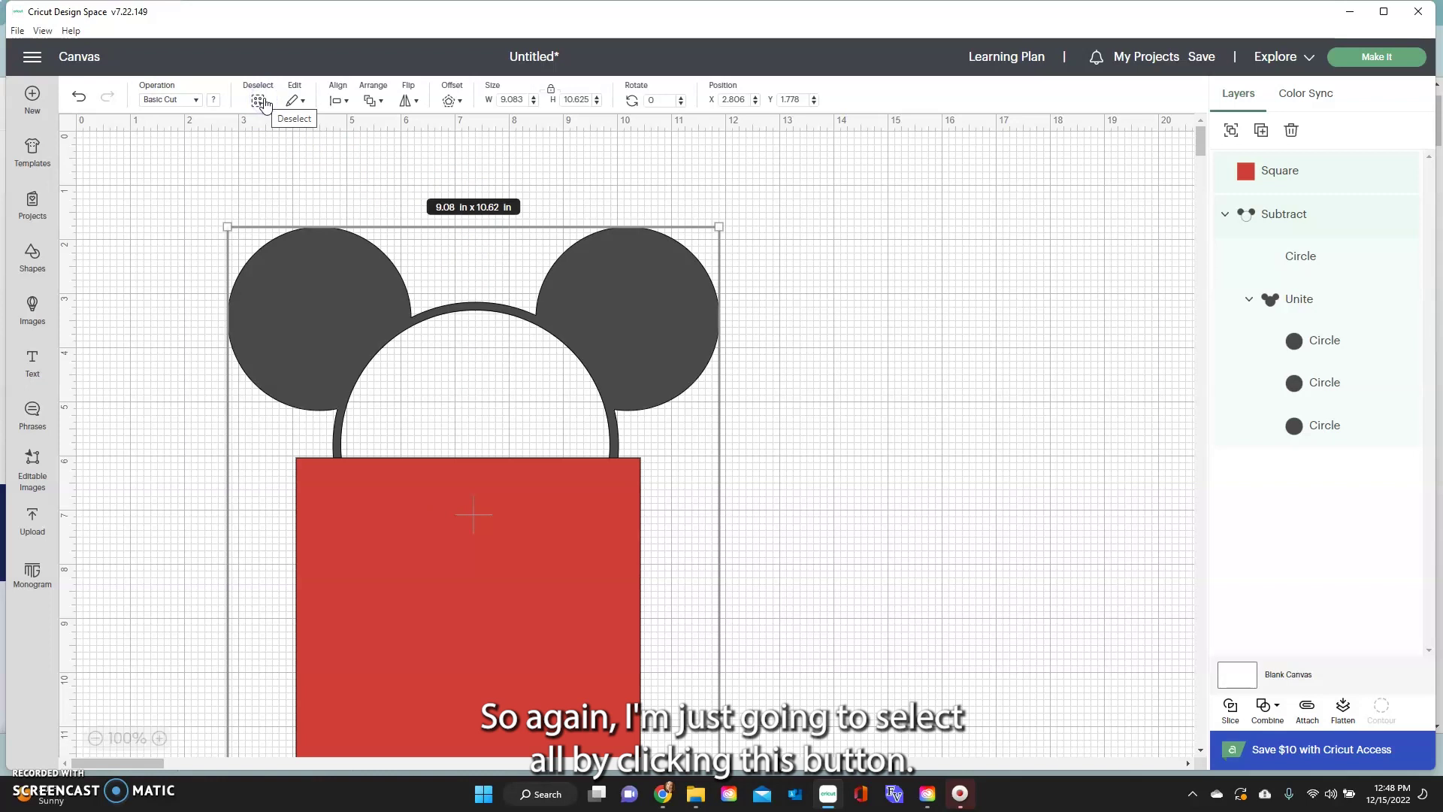
click(1266, 708)
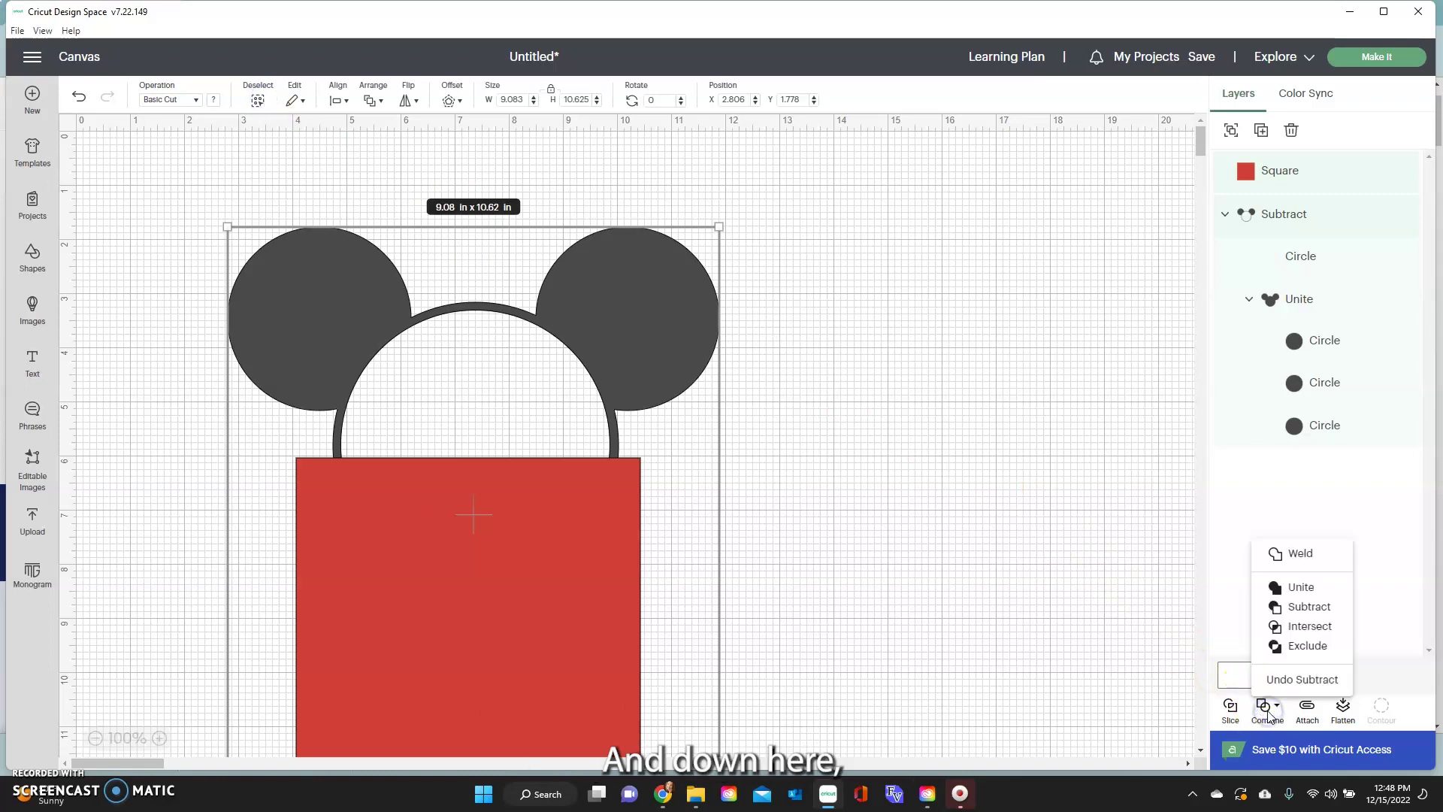
click(1309, 606)
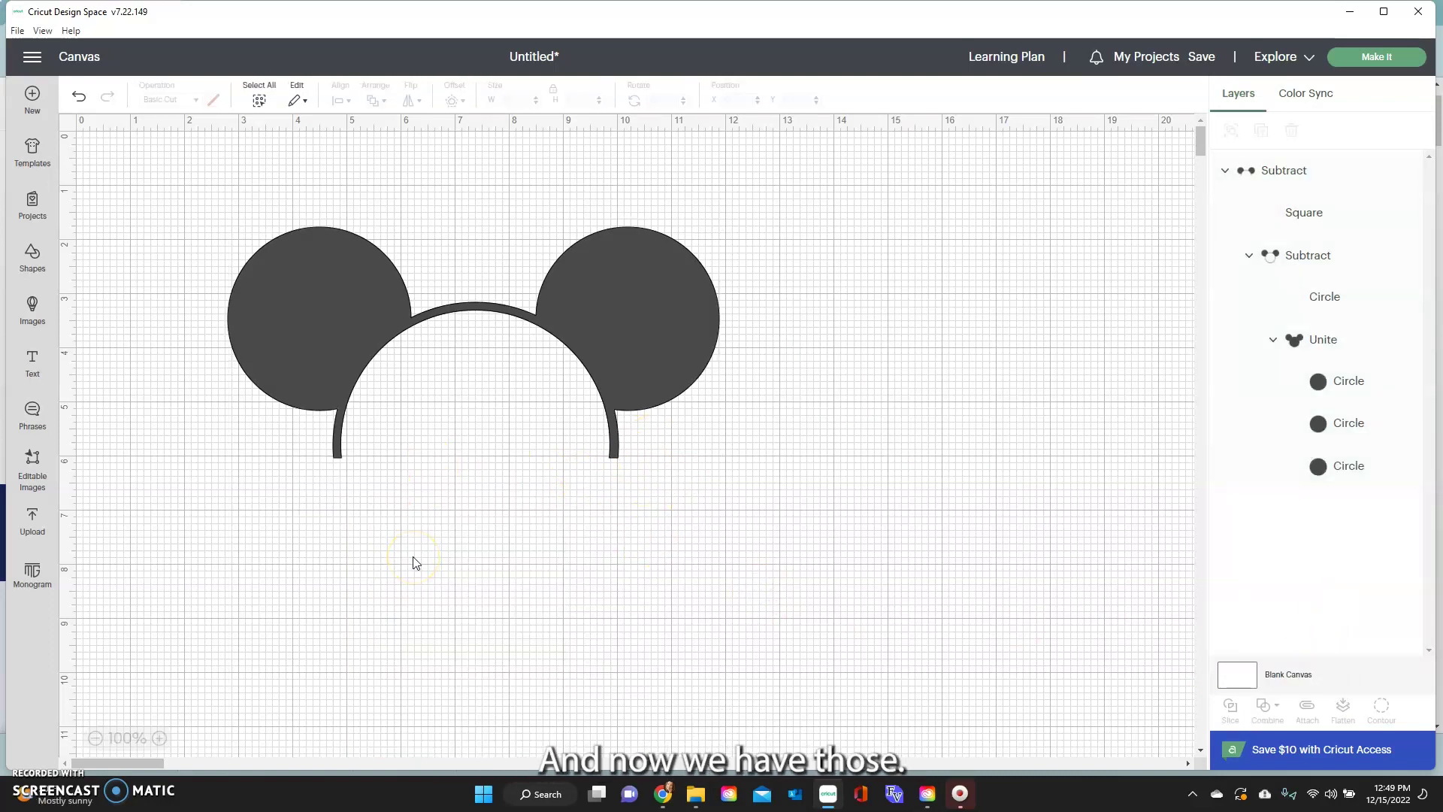
click(458, 537)
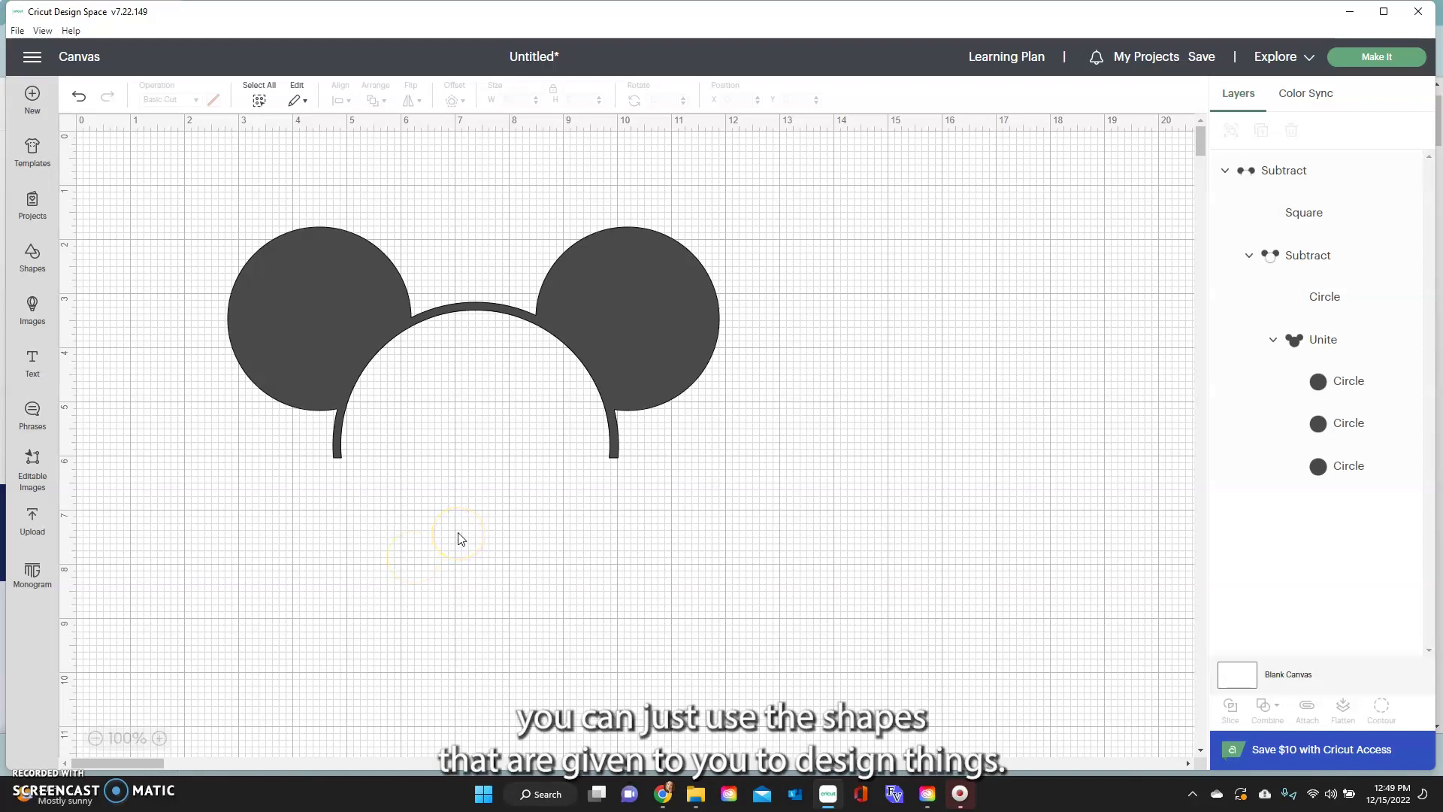
click(647, 378)
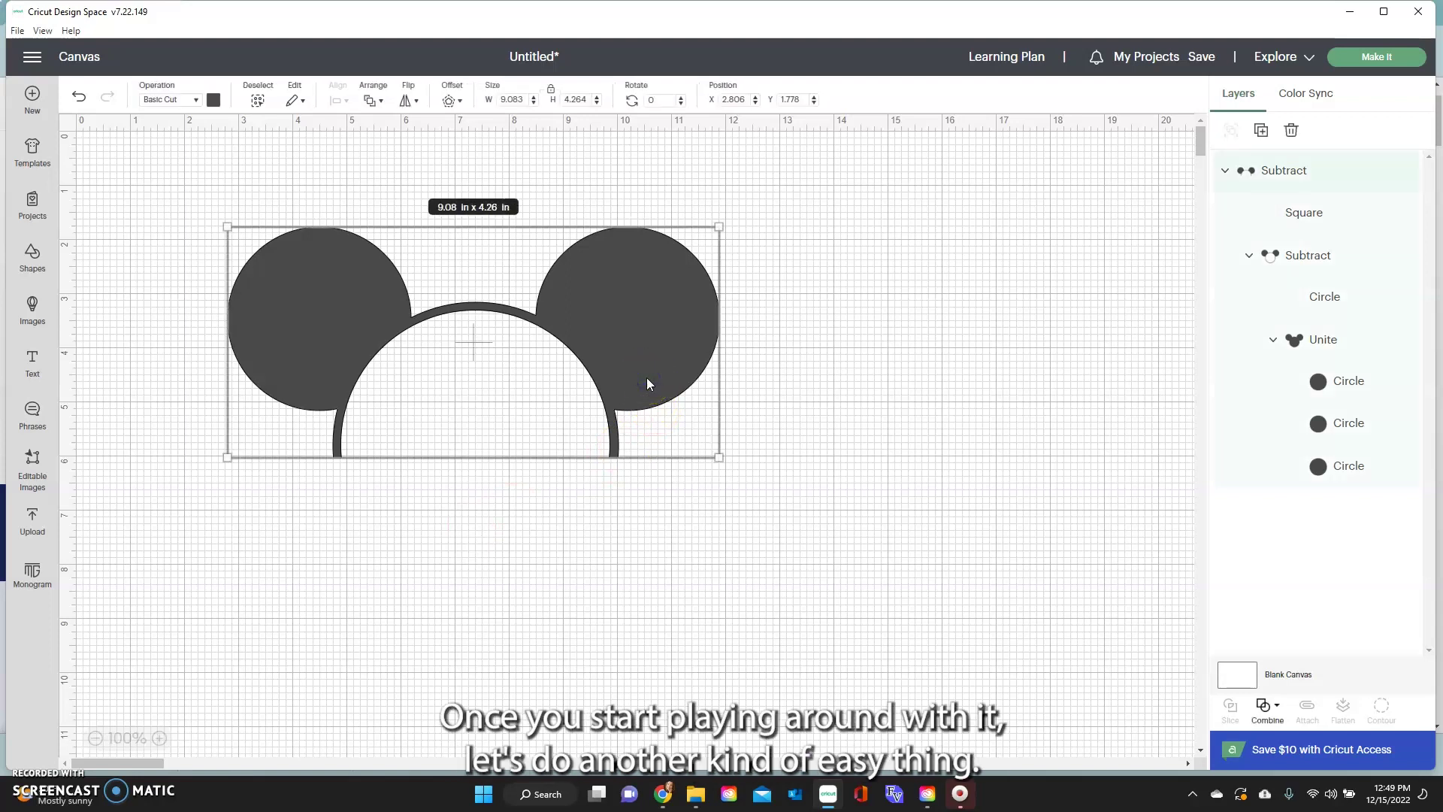
Delete the ears design and add a new circle enlarged to 5.708 in
key(Delete)
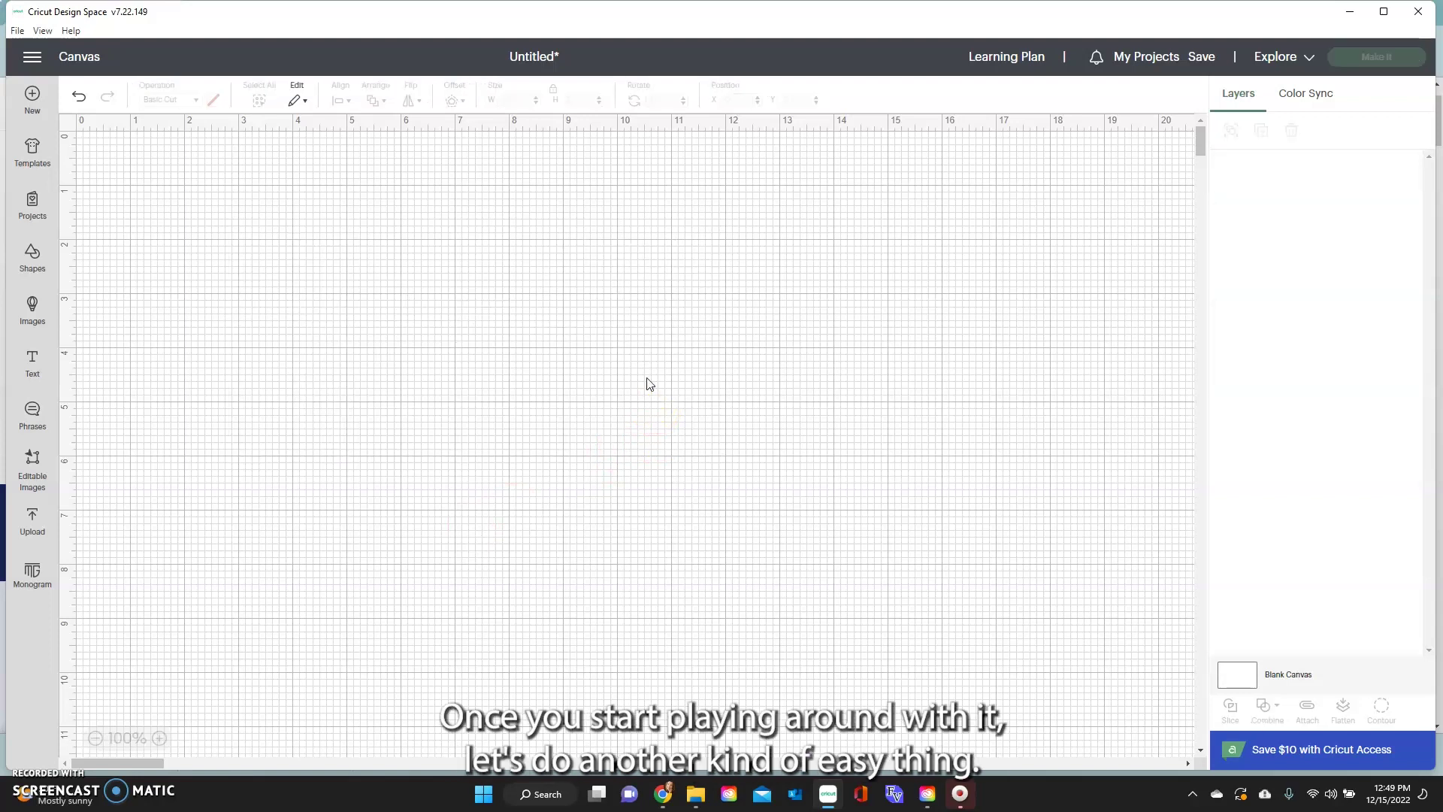
click(35, 266)
click(300, 430)
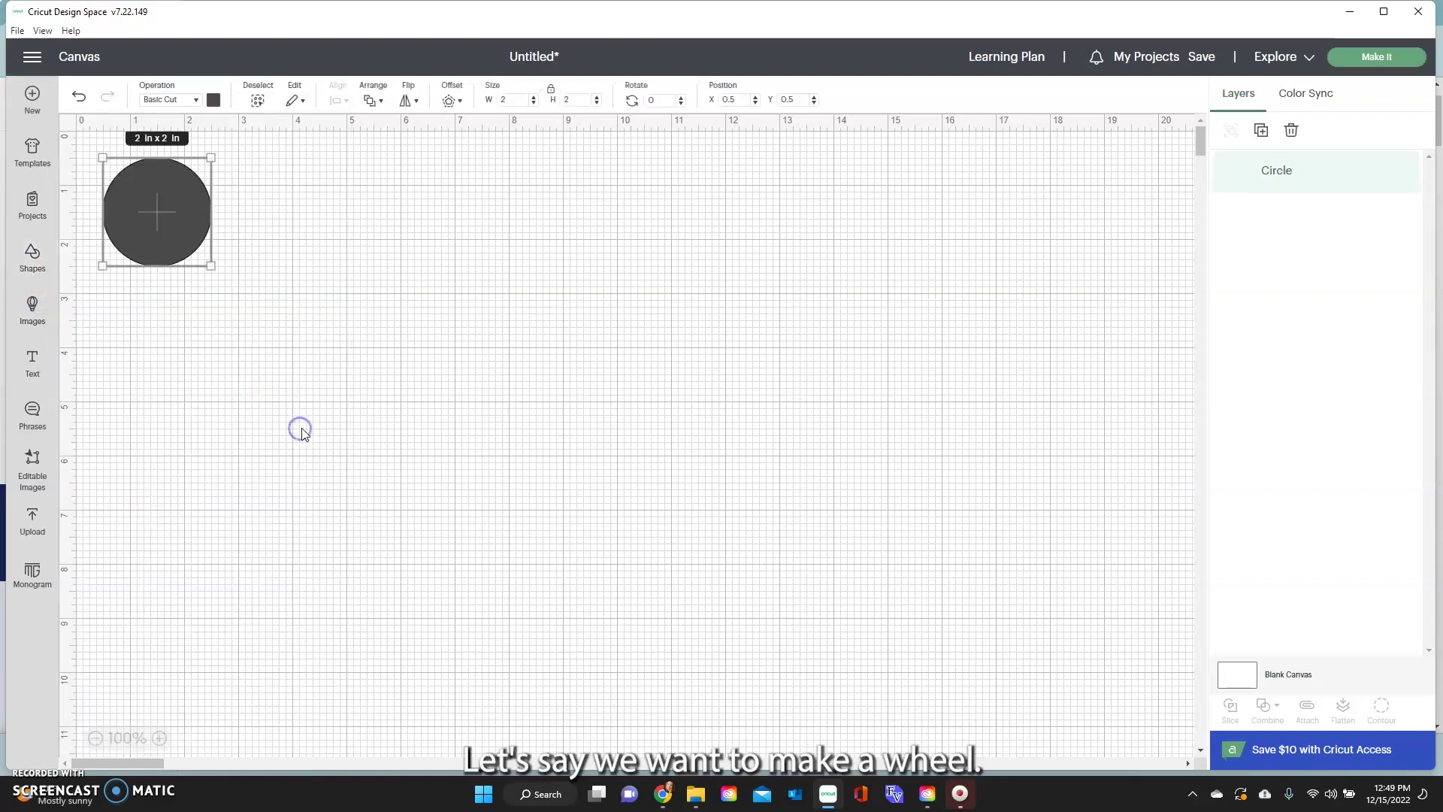
drag(211, 265, 394, 414)
drag(323, 318, 489, 409)
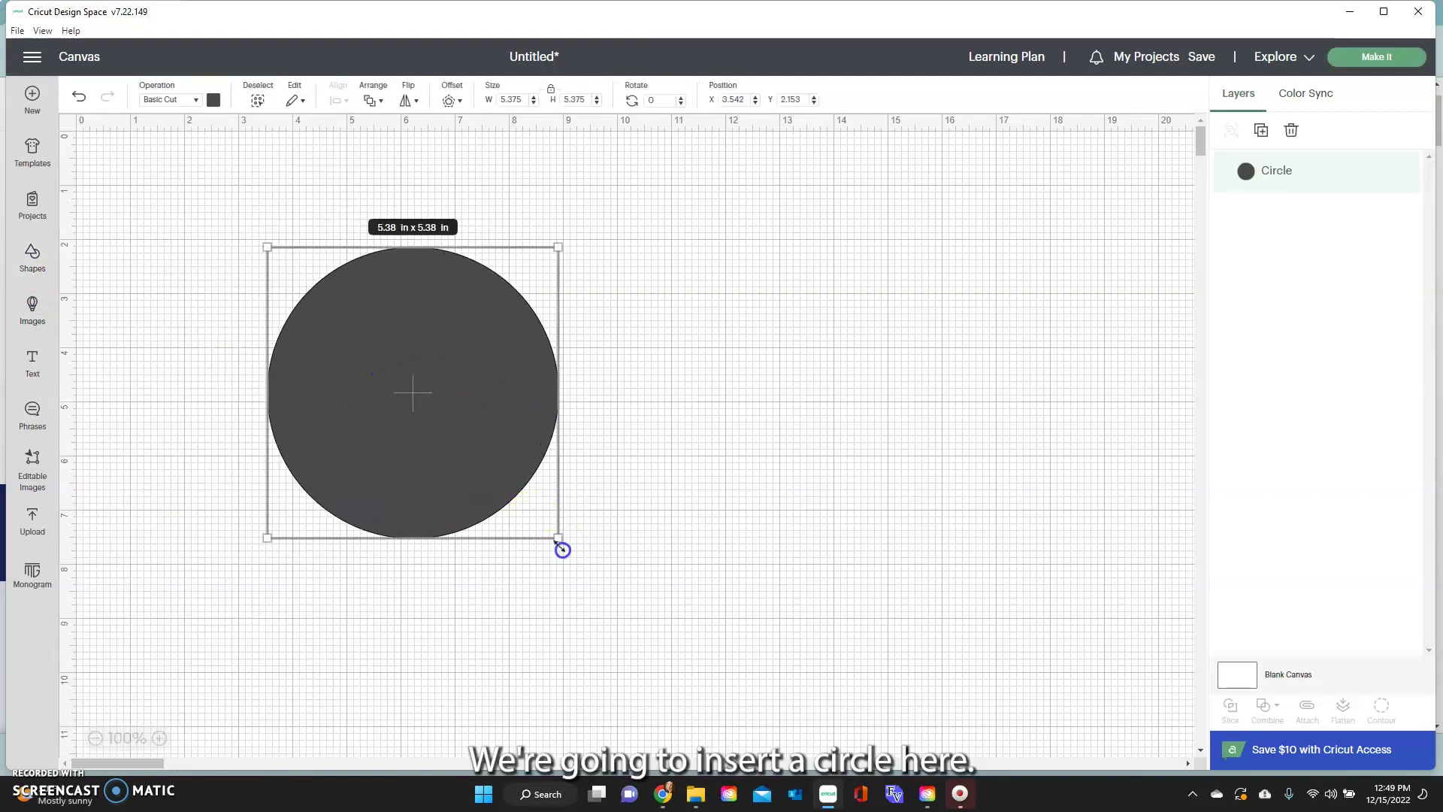
drag(562, 549, 580, 568)
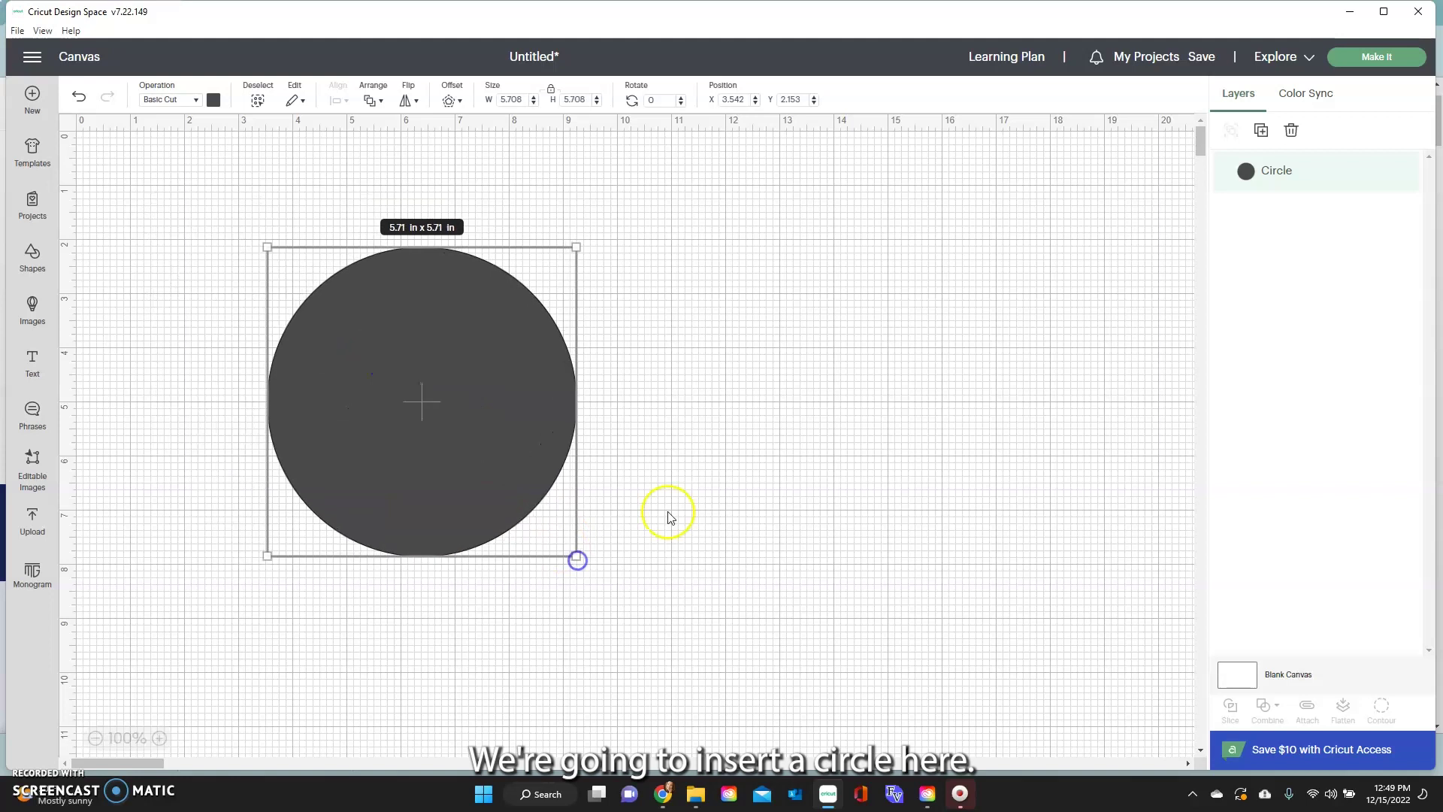
Duplicate the circle, shrink the copy, colour it lavender, and place it over the dark one
click(1263, 131)
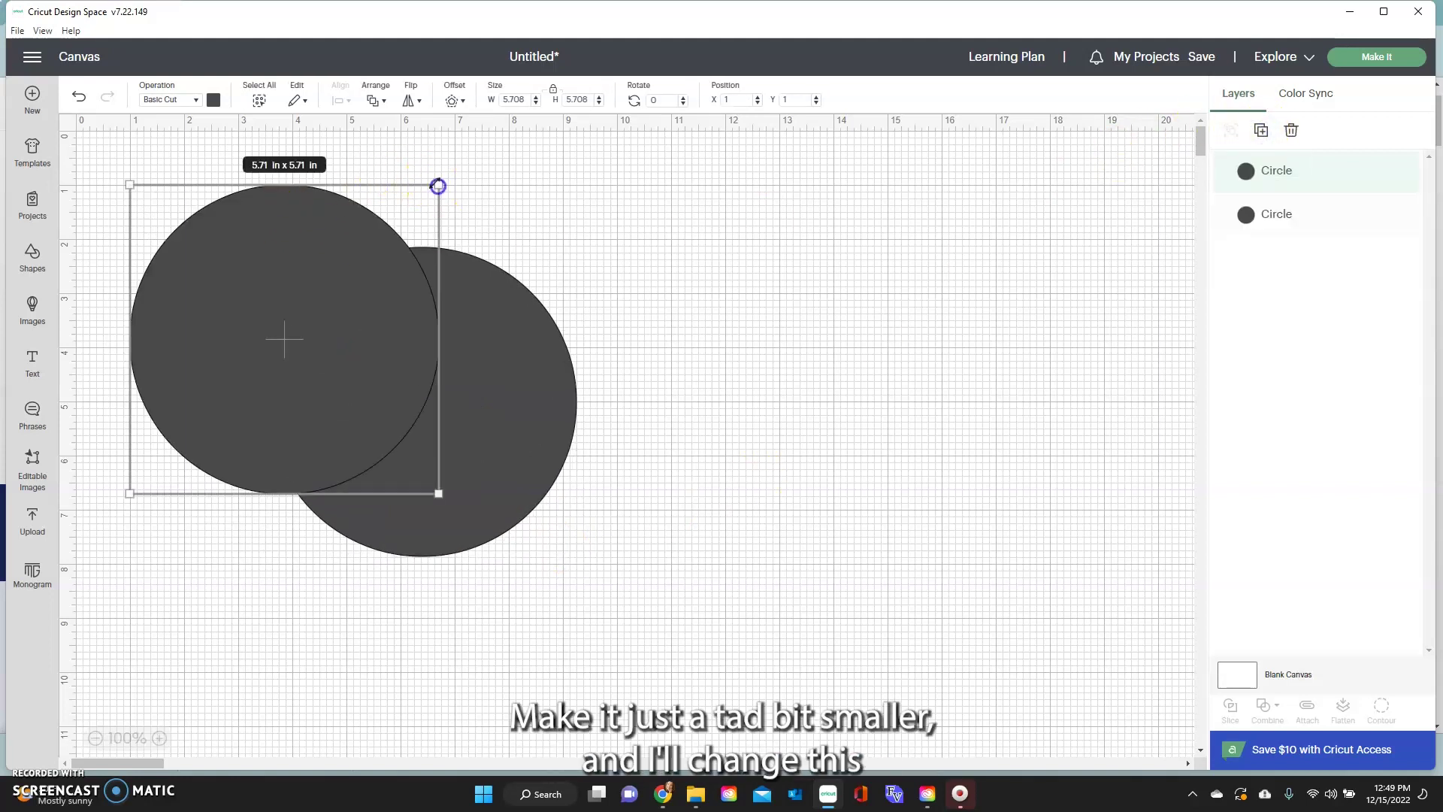
drag(438, 185, 408, 208)
drag(341, 354, 493, 406)
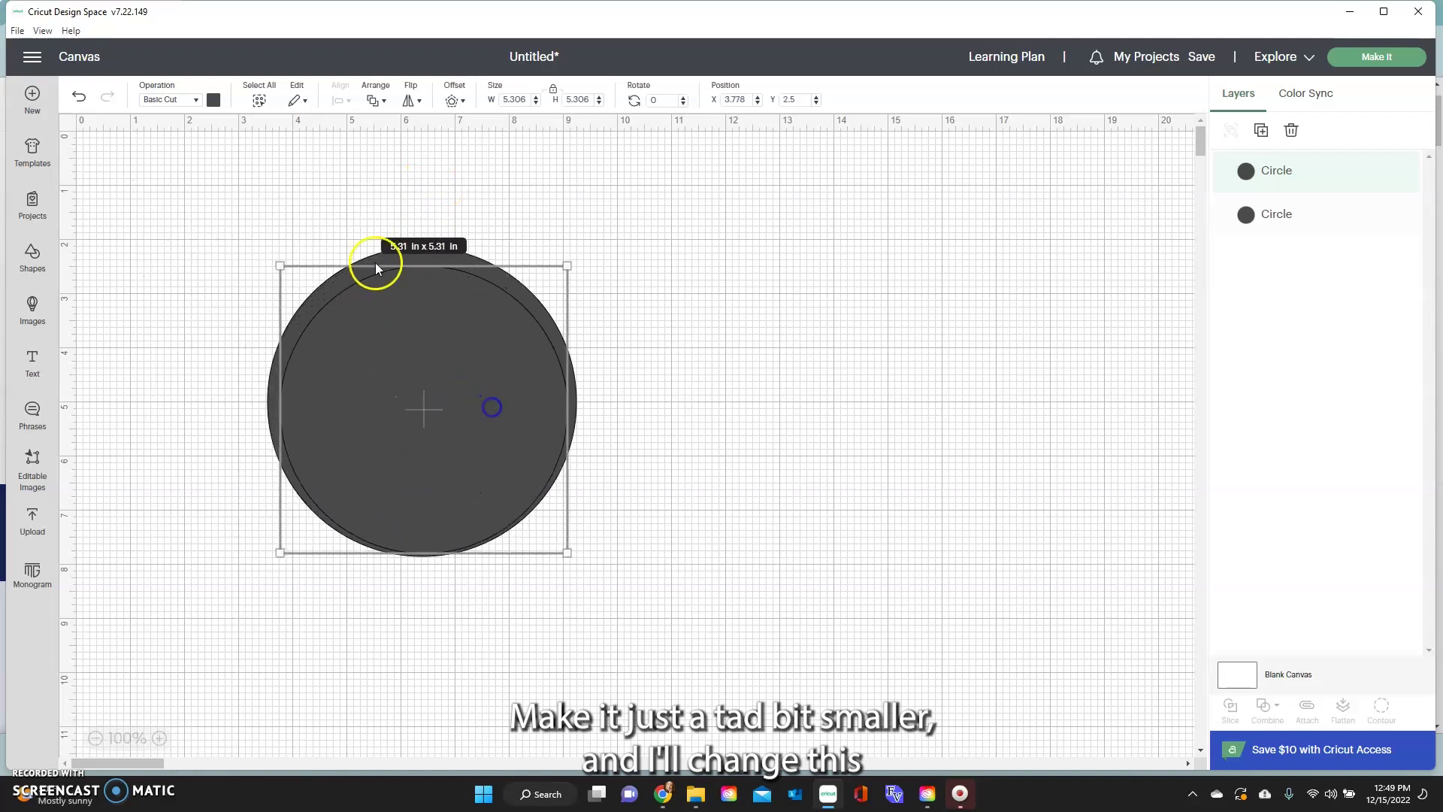
click(214, 100)
click(248, 185)
click(457, 193)
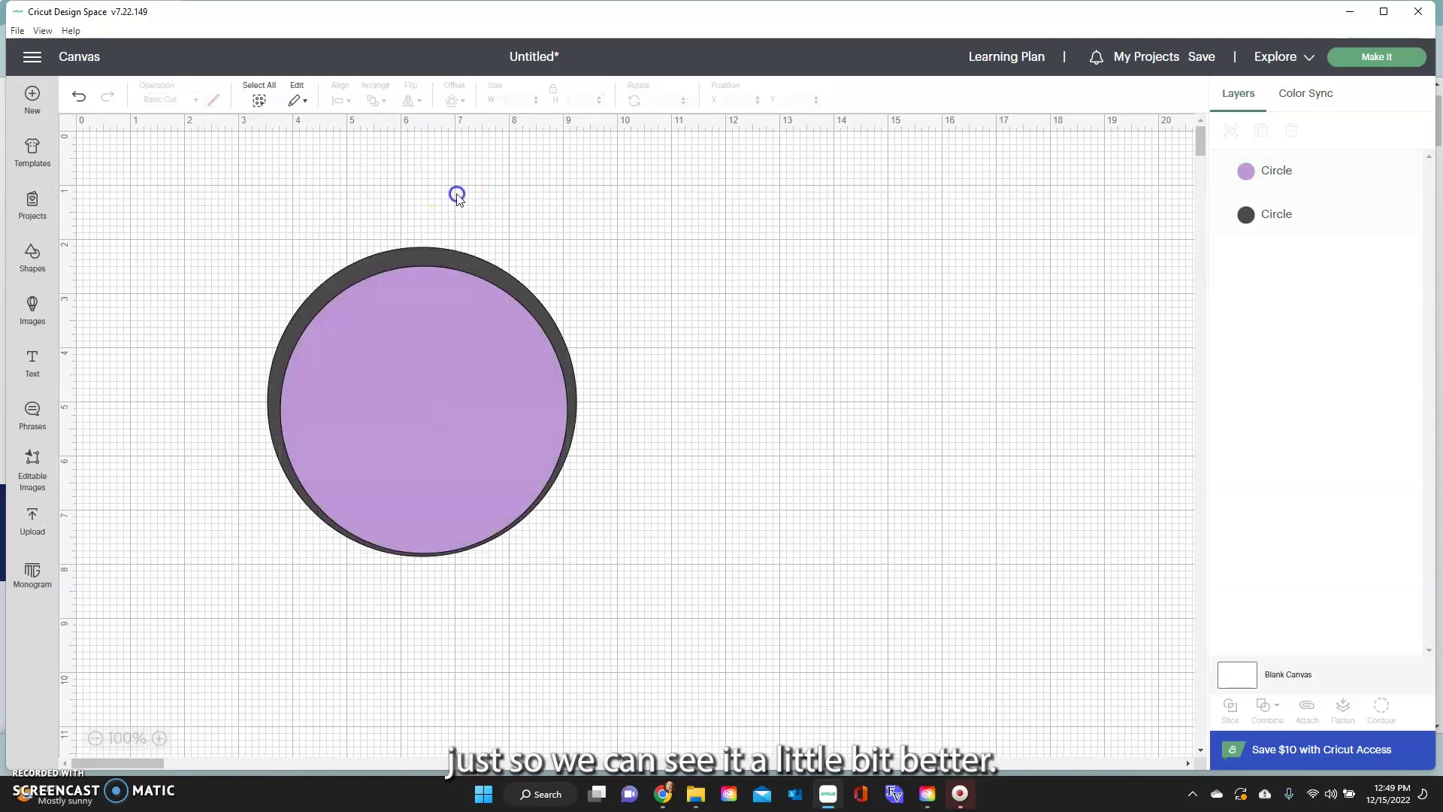
drag(418, 340, 415, 332)
click(596, 306)
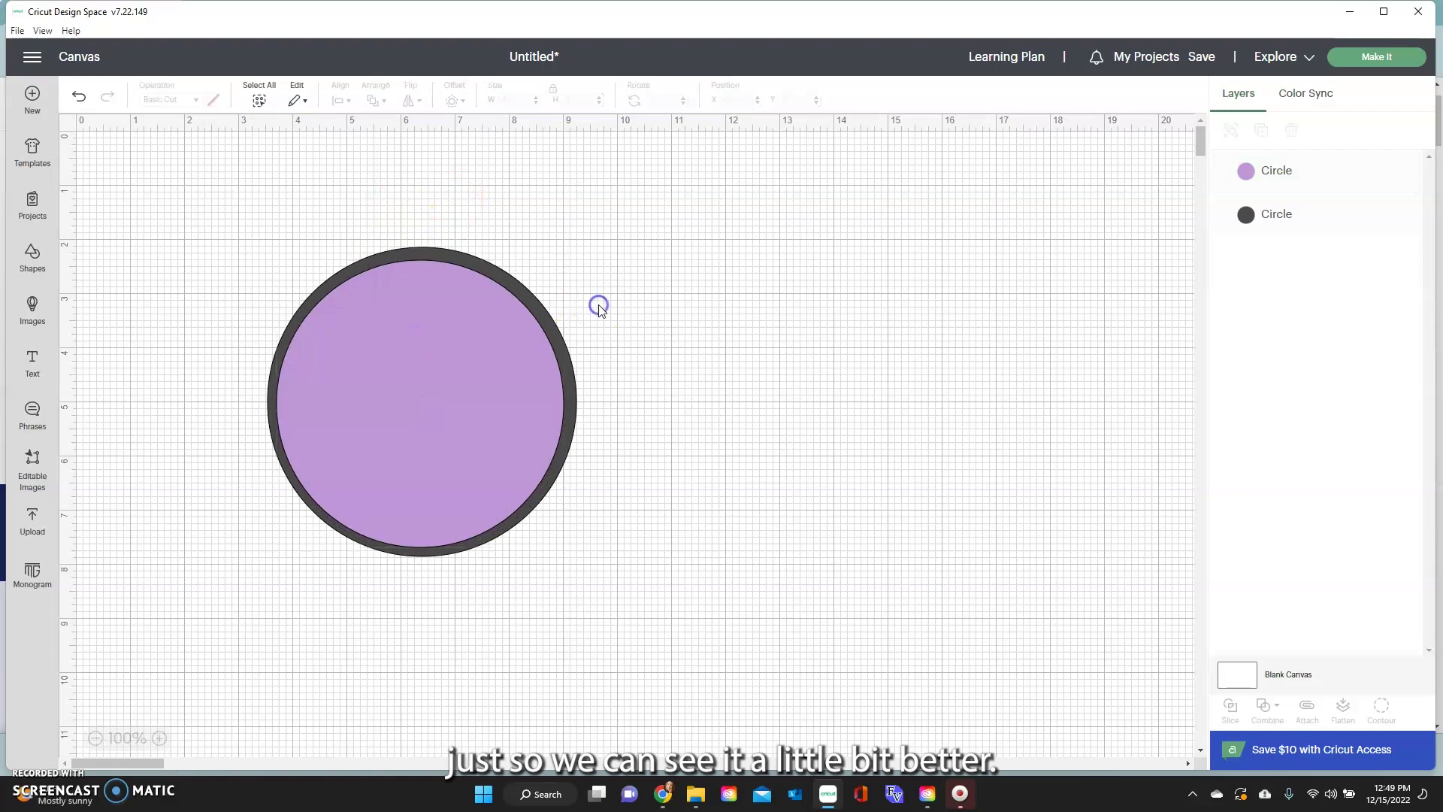
Shrink the lavender circle to about 4.67 in, centre it, and select both circles
click(419, 304)
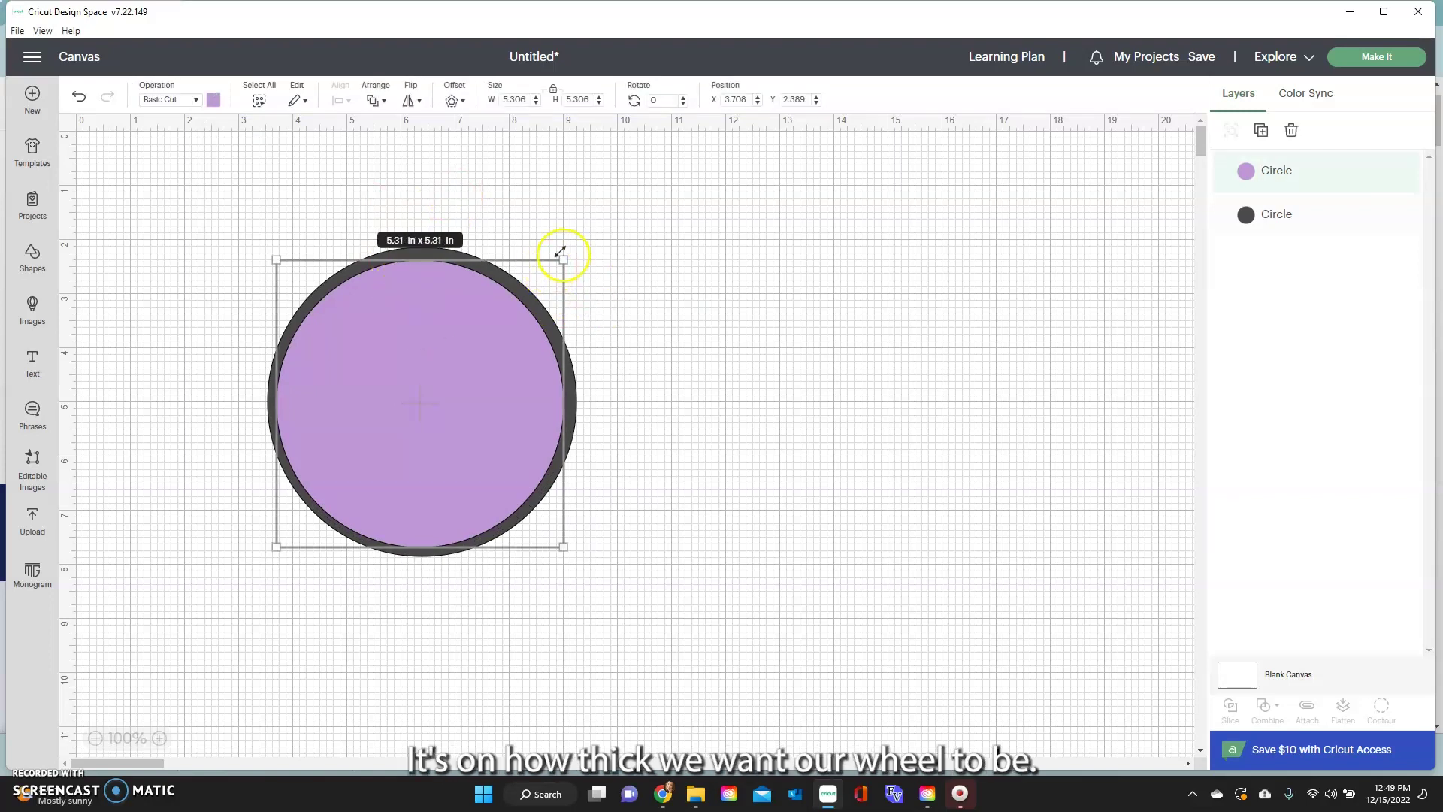
drag(563, 260, 539, 279)
drag(490, 342, 501, 331)
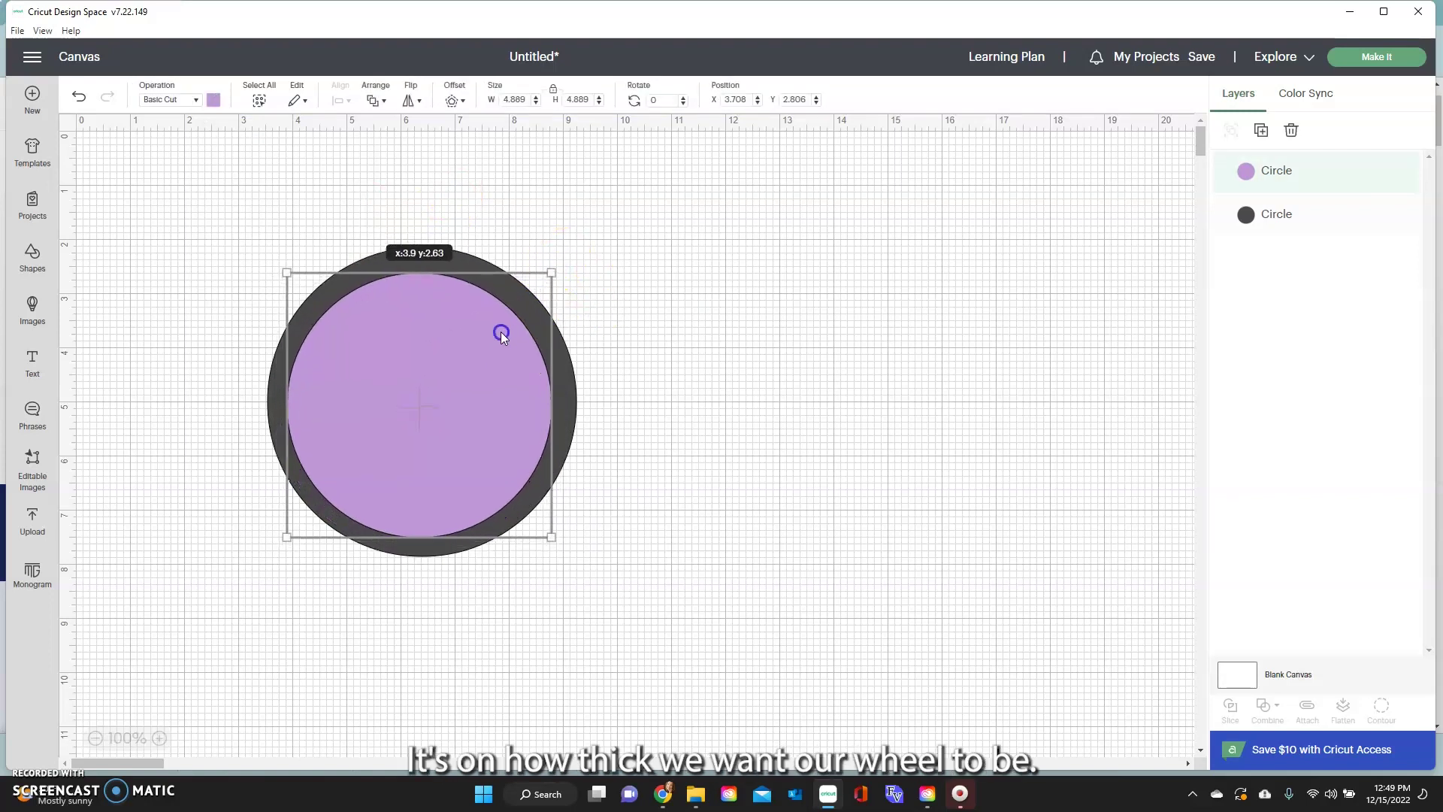
drag(552, 272, 541, 287)
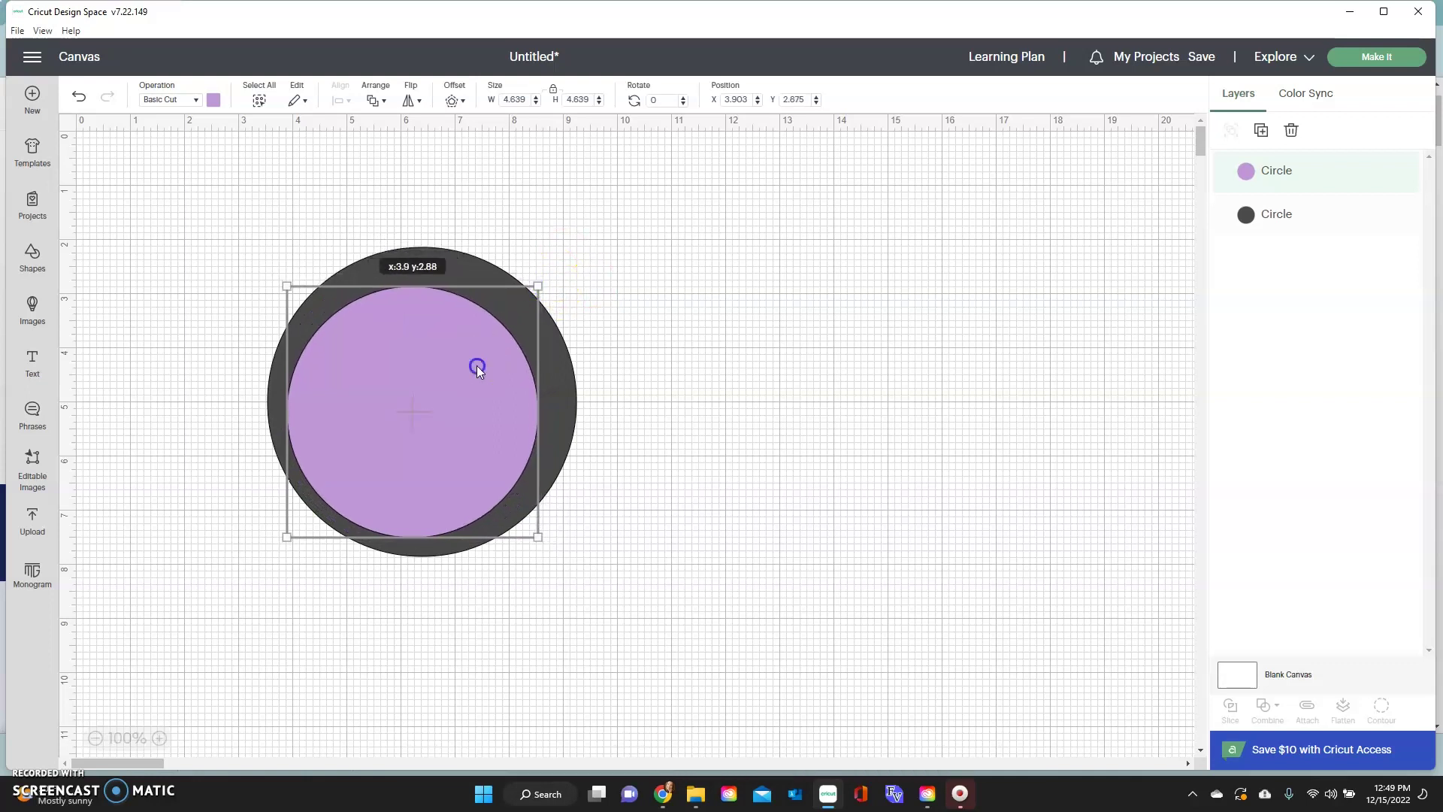
drag(477, 365, 487, 358)
click(645, 250)
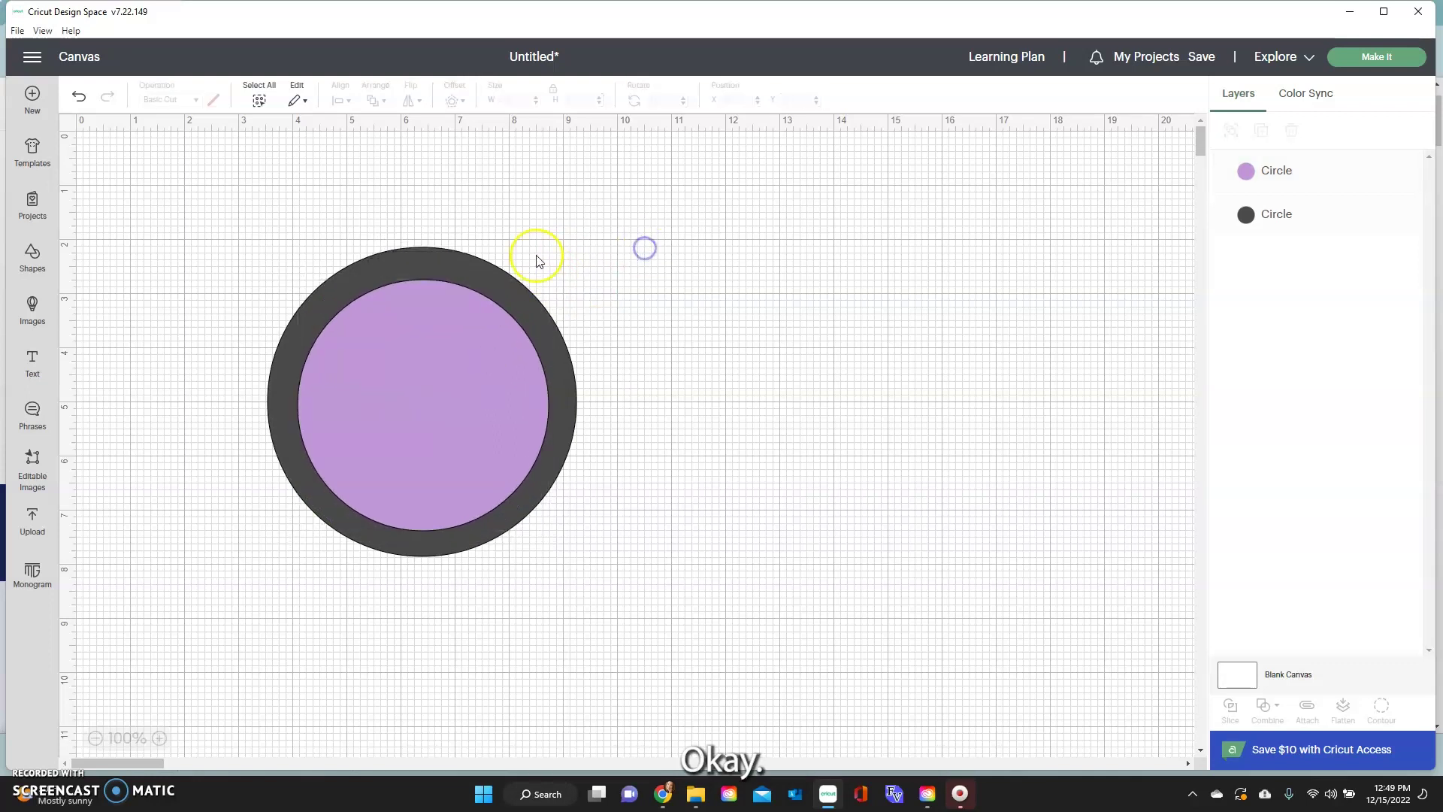
drag(364, 210, 531, 583)
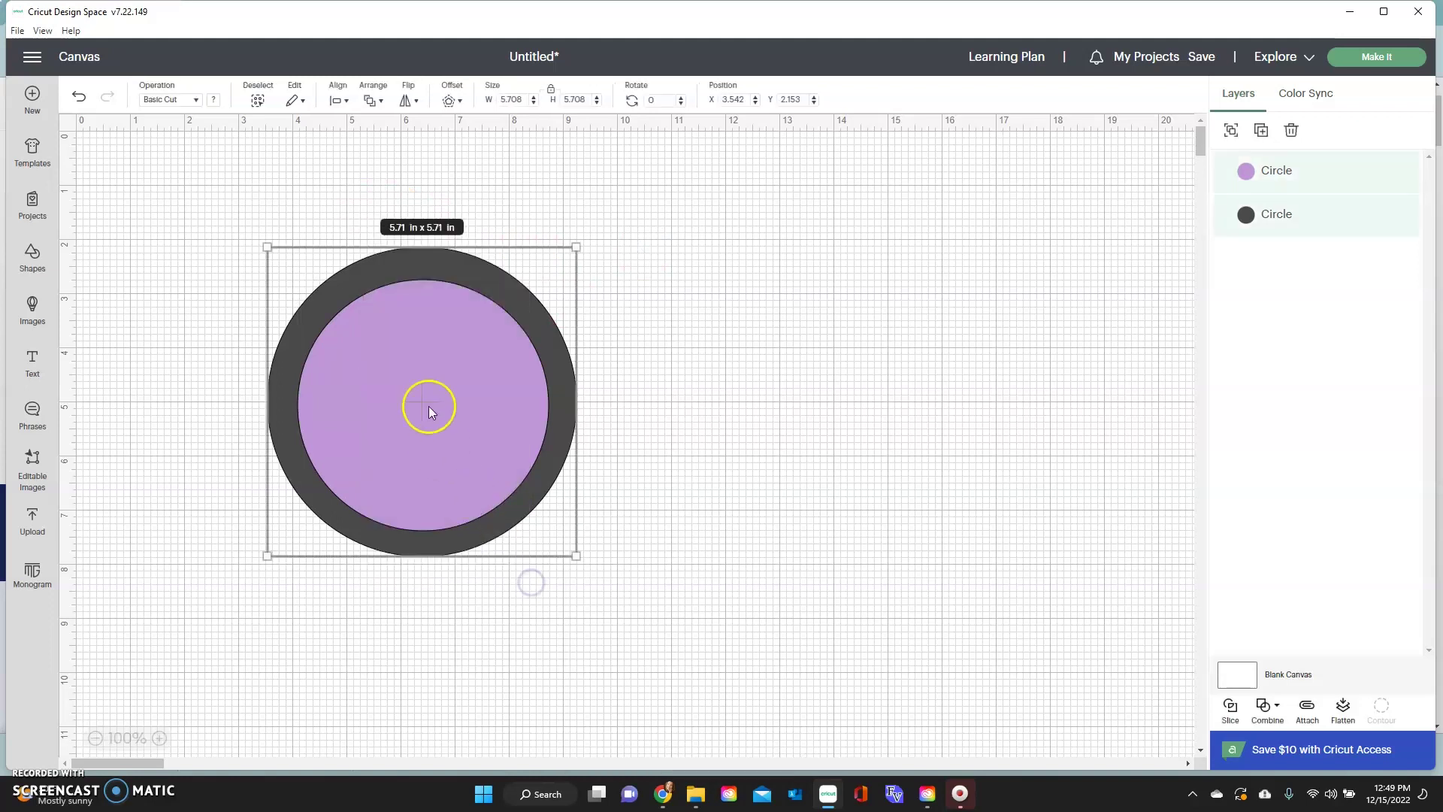
Centre the two circles and subtract the lavender one to form a hollow ring
click(338, 100)
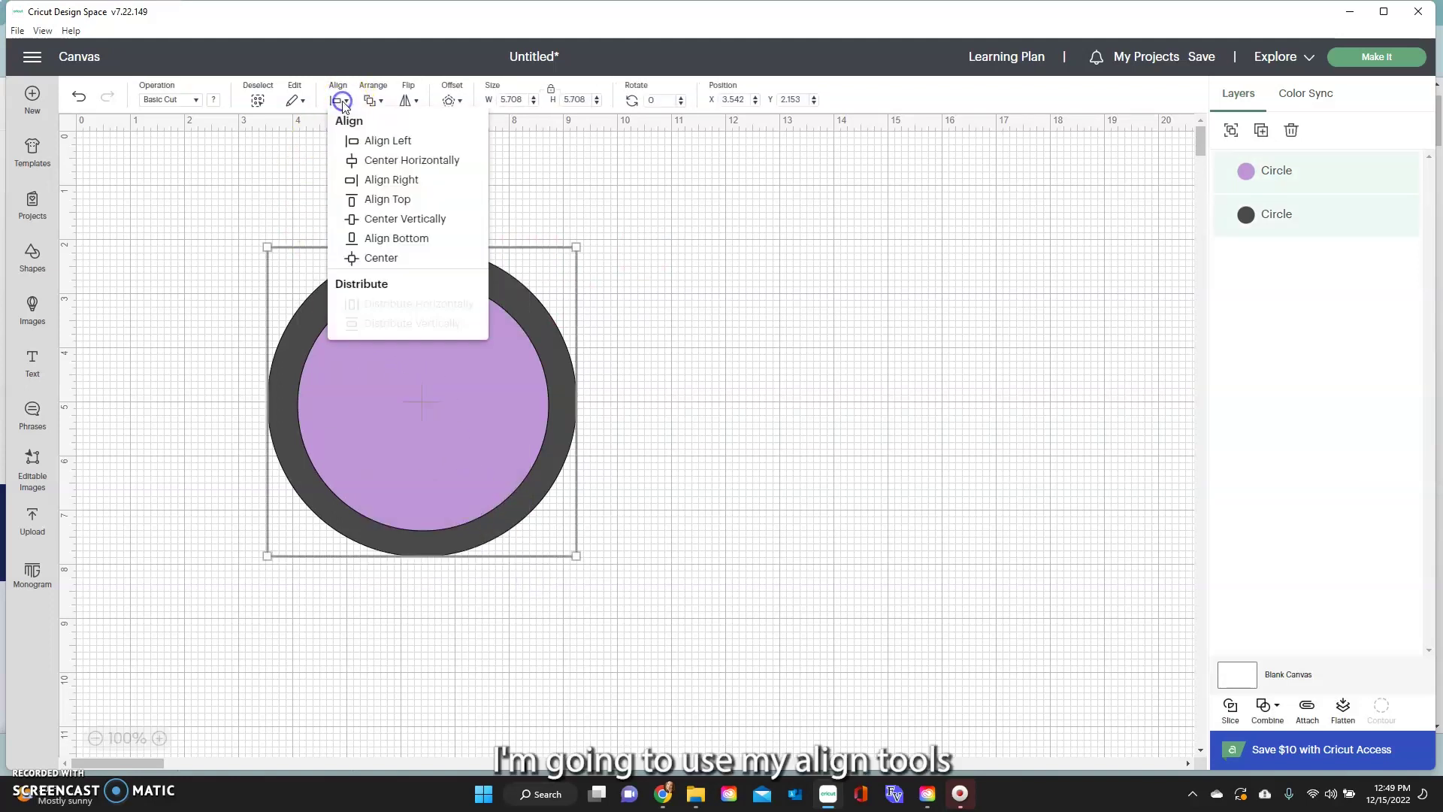
click(380, 258)
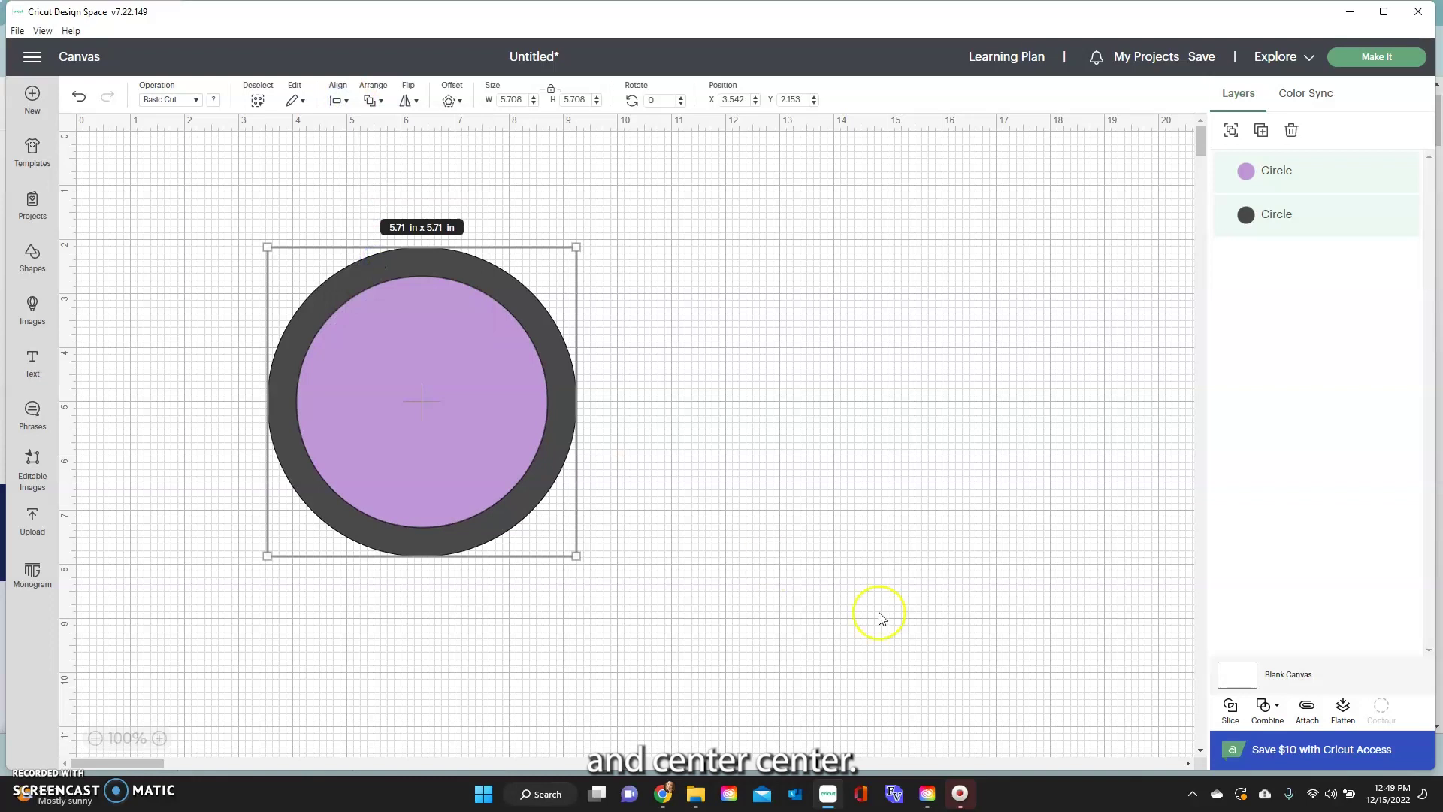
click(1270, 708)
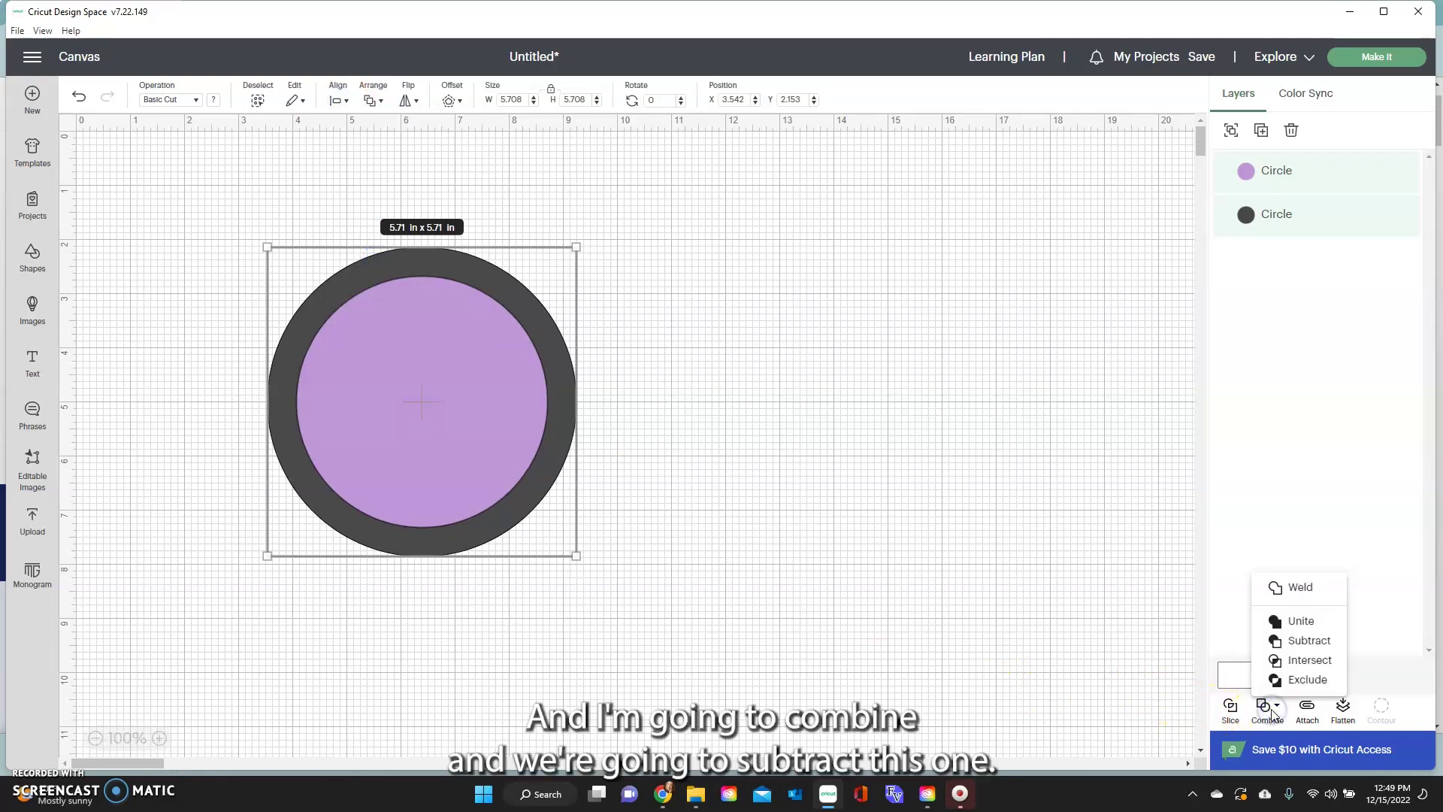
click(1284, 645)
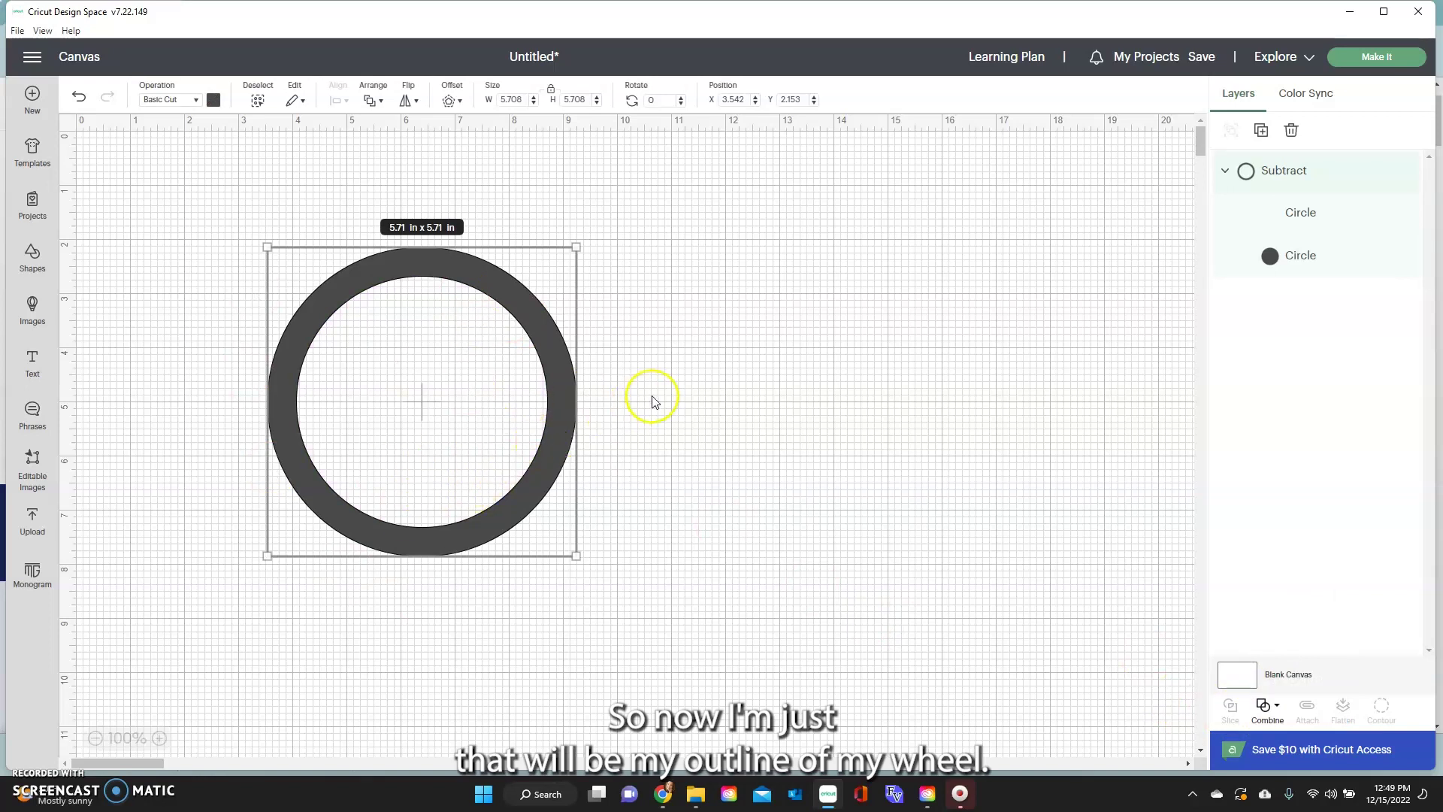
click(672, 383)
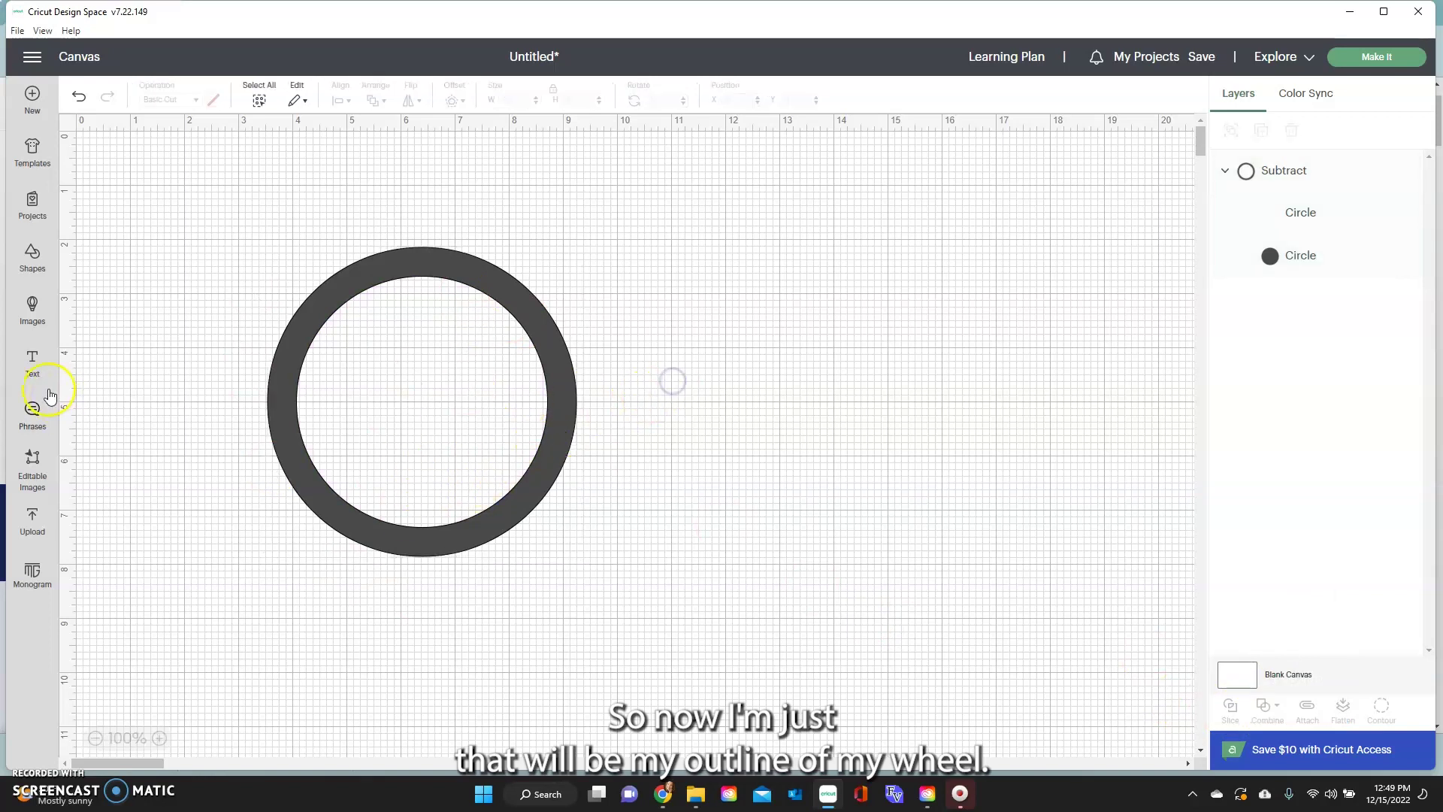
Add a small hub circle from Shapes at the ring's centre
click(40, 273)
click(293, 418)
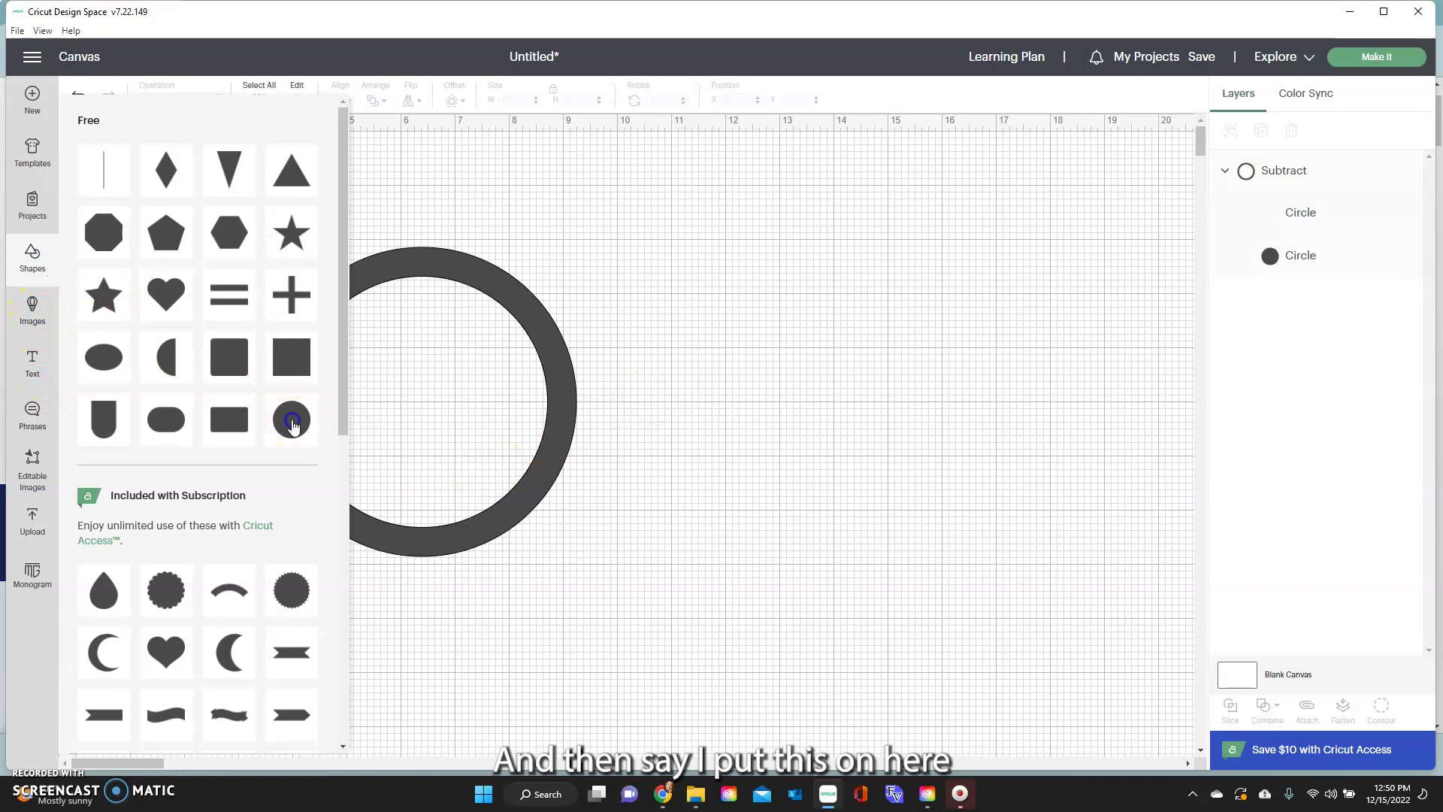
drag(187, 274, 399, 418)
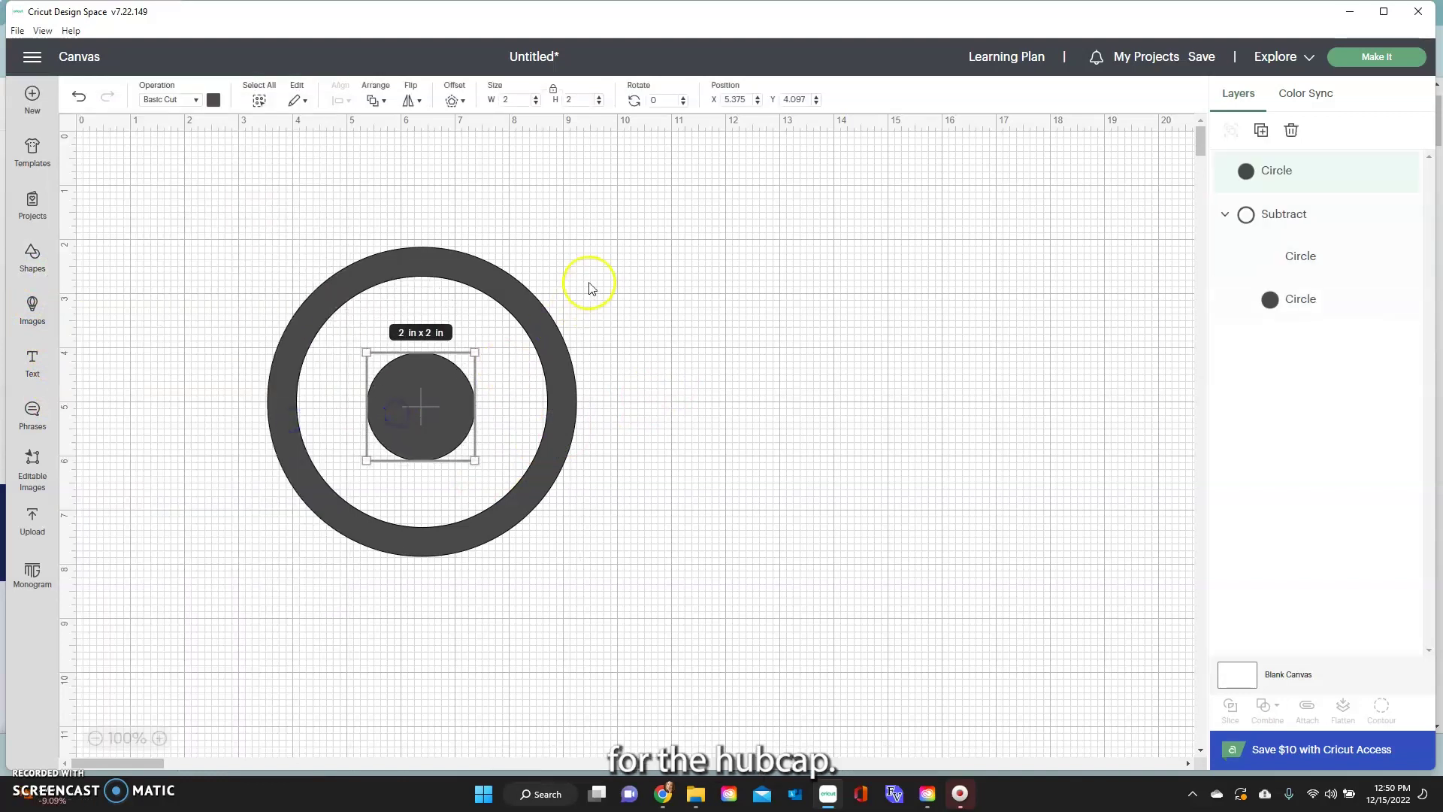
click(589, 282)
Centre the hub within the ring and group the two circles together
drag(385, 223, 527, 564)
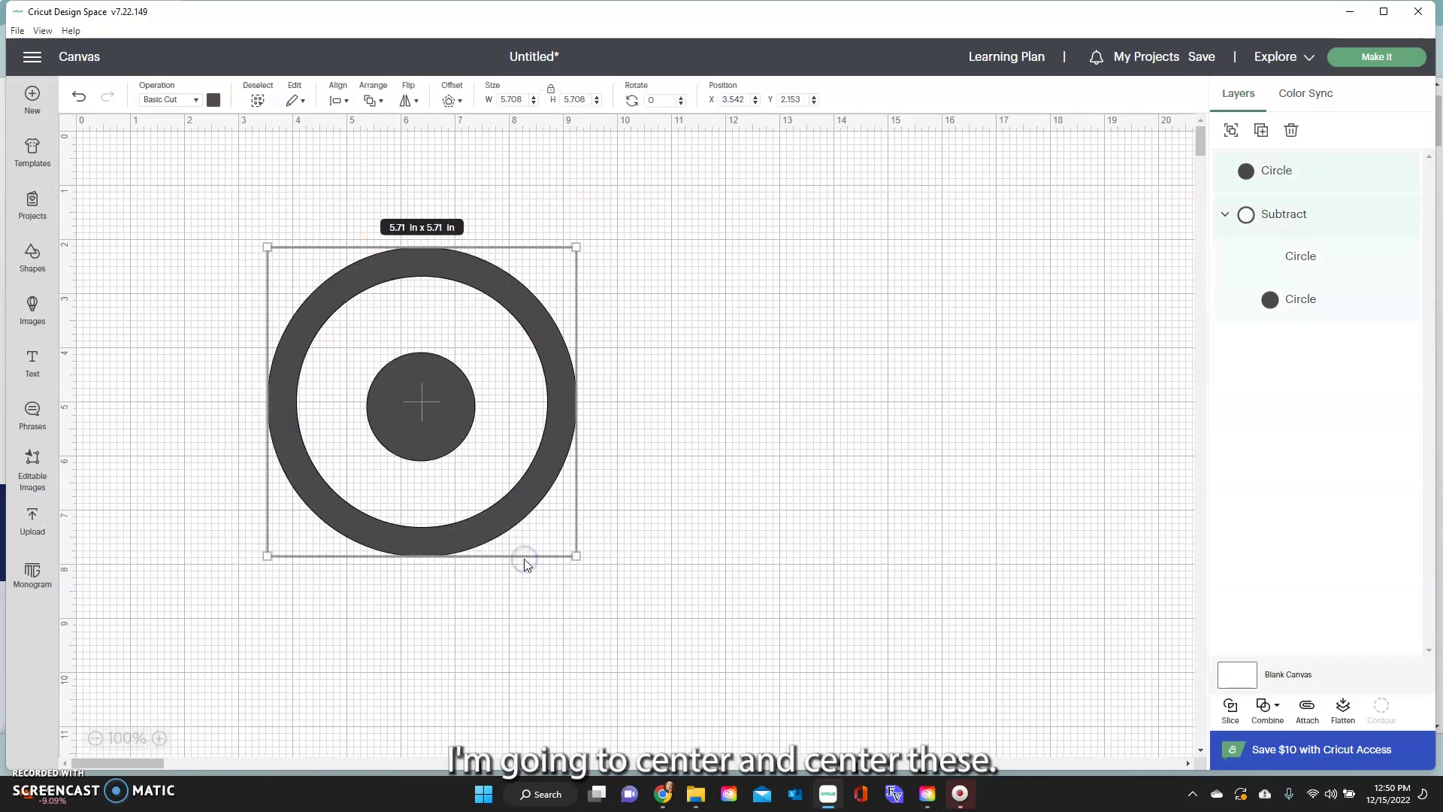
click(351, 112)
click(433, 254)
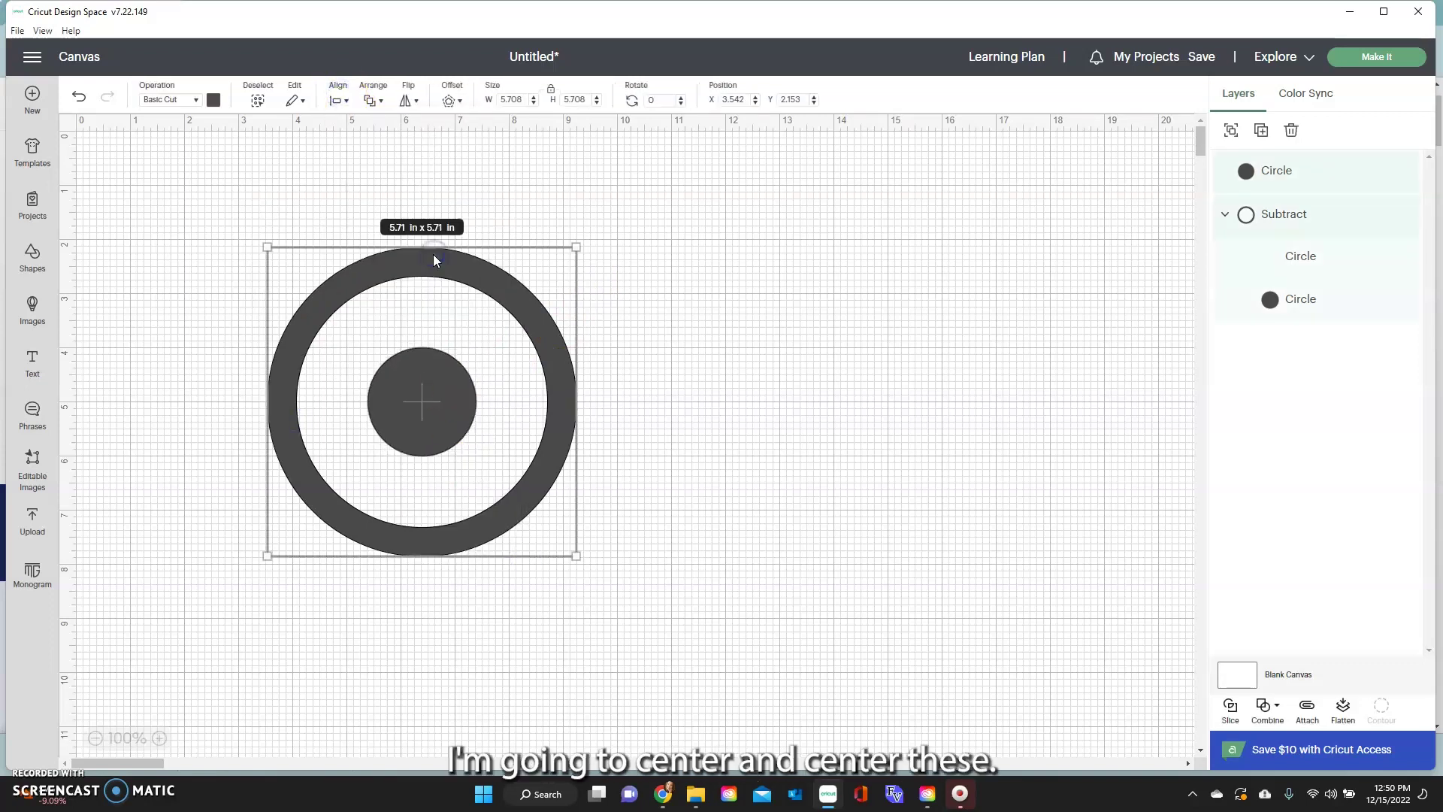
click(441, 277)
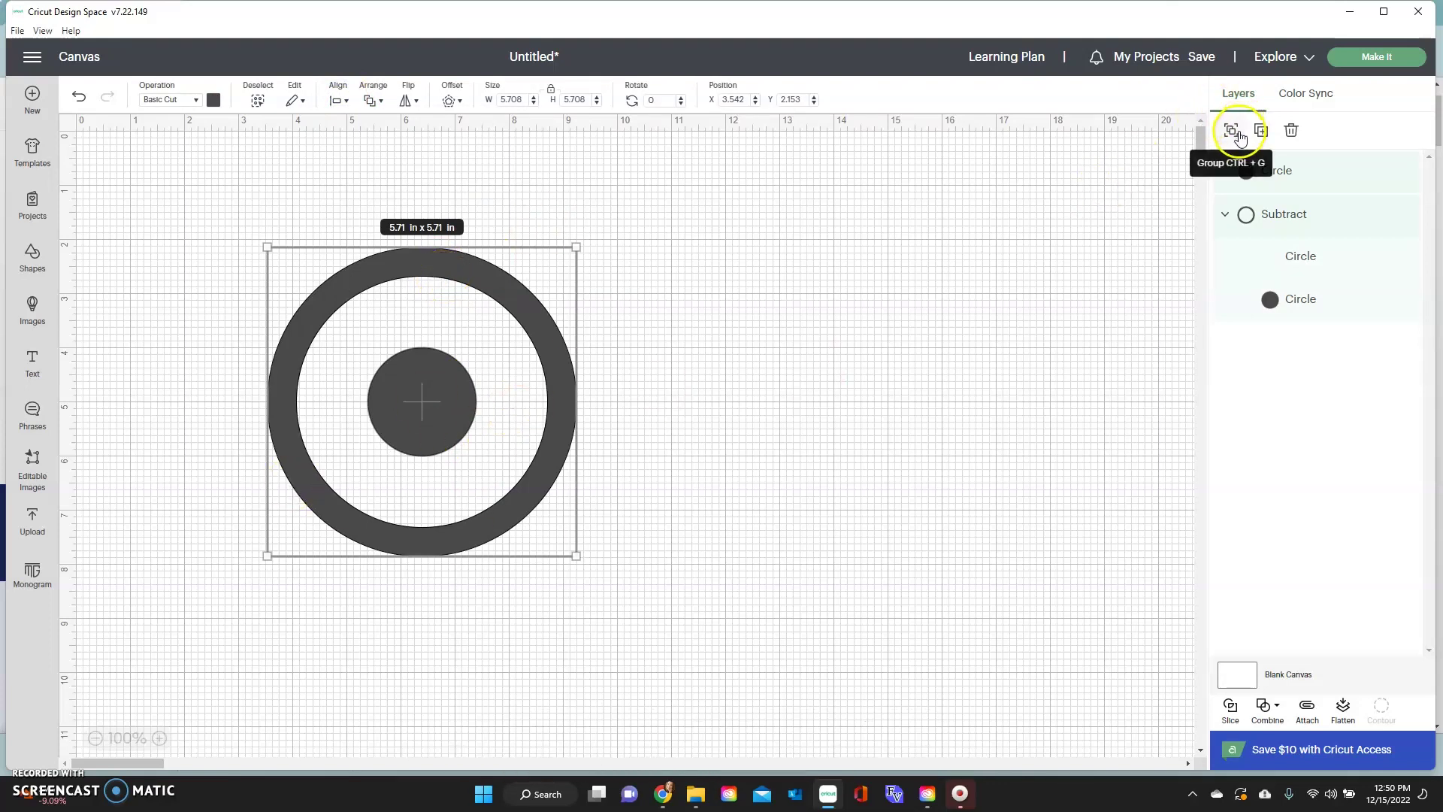
click(1231, 130)
click(868, 366)
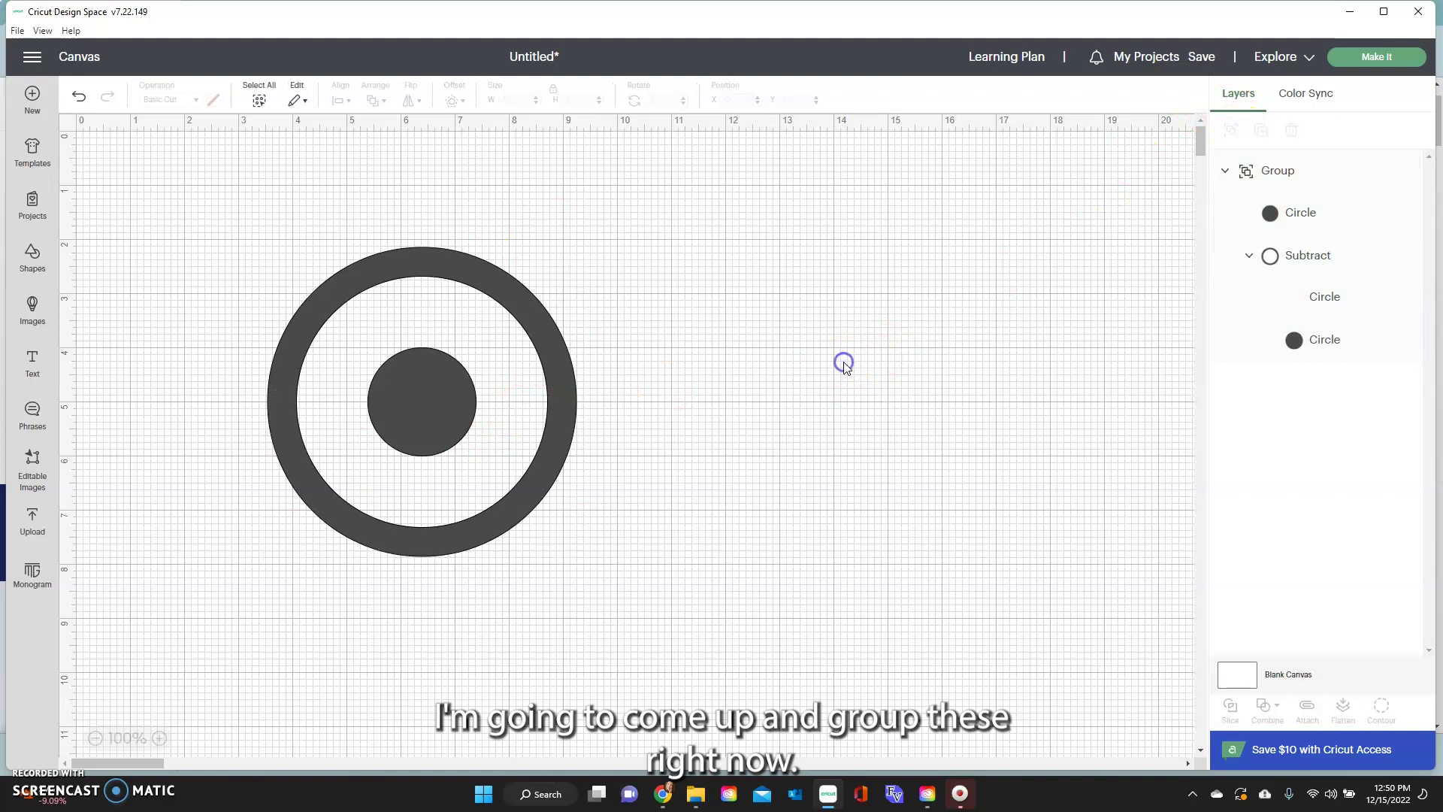
click(47, 261)
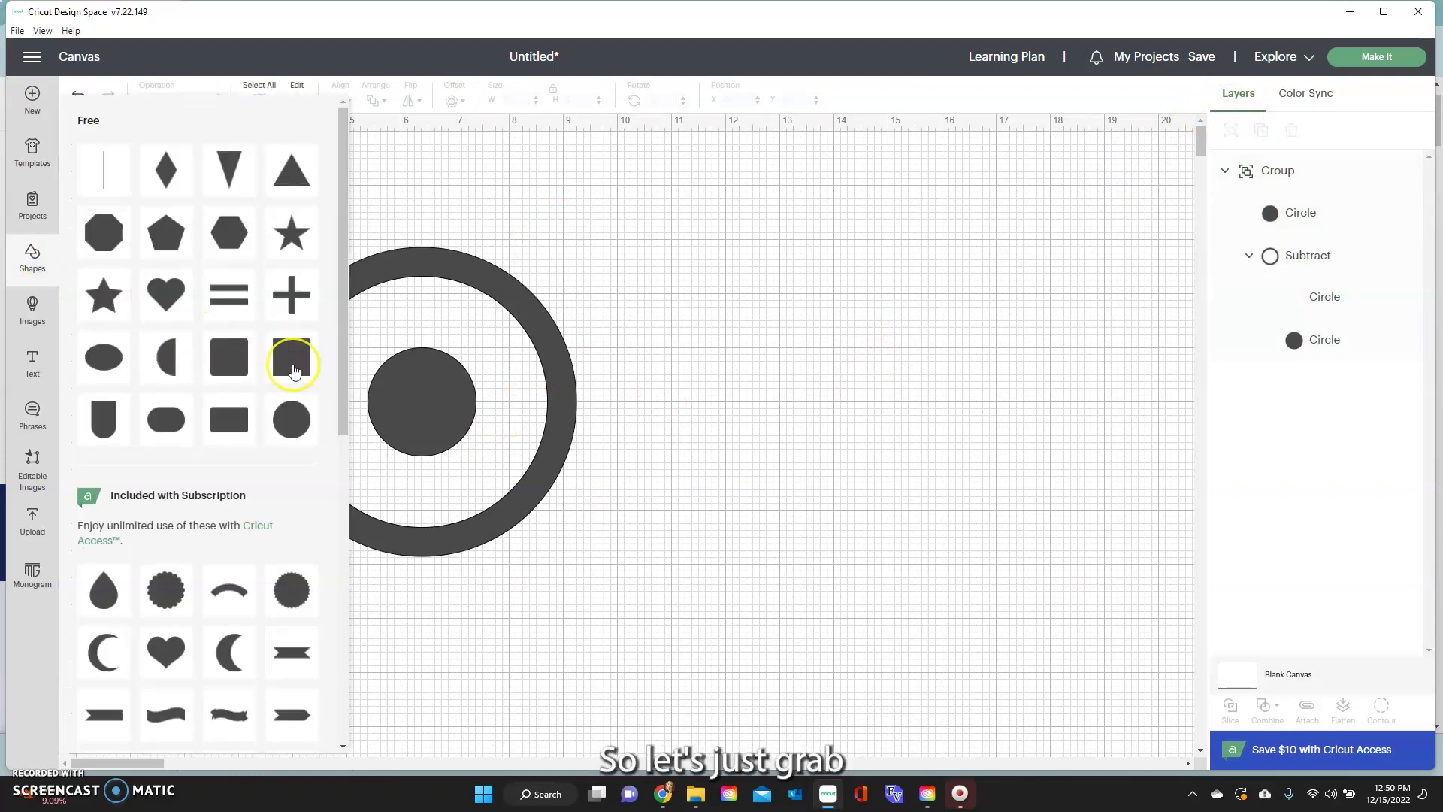
Add an unlocked square, stretch it into a 2.47 × 0.36 in bar, and angle it hub-to-rim
click(292, 367)
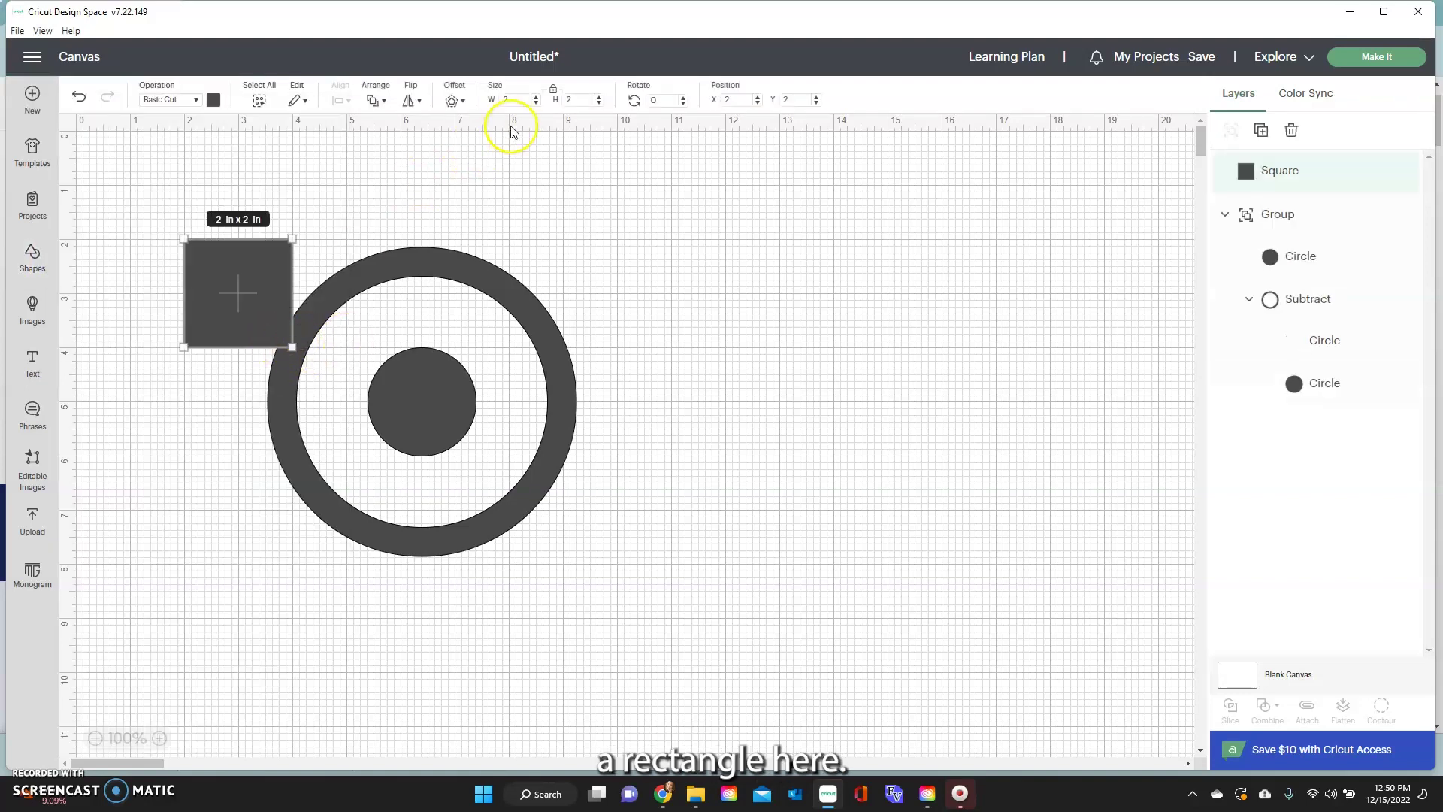
click(552, 95)
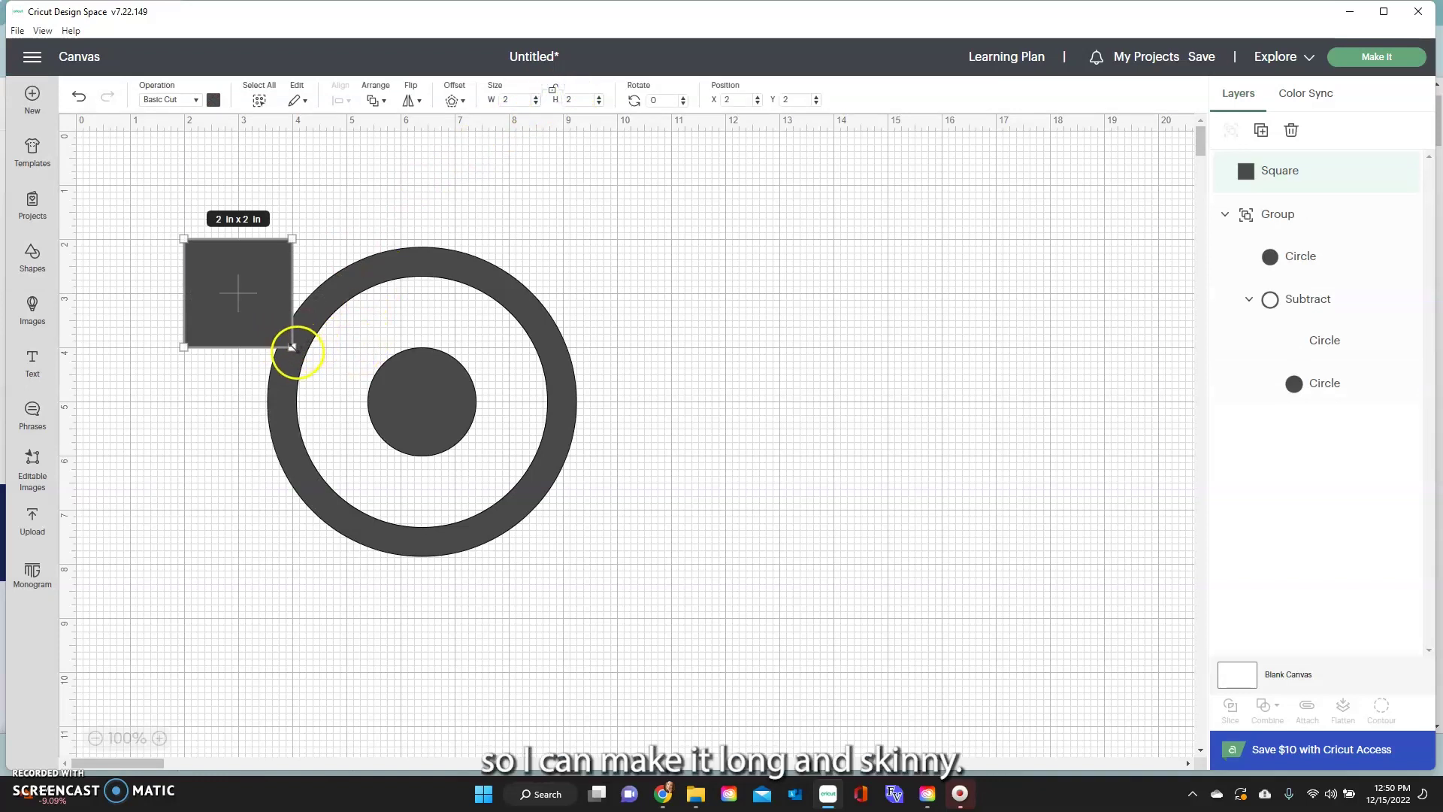
drag(293, 345, 322, 263)
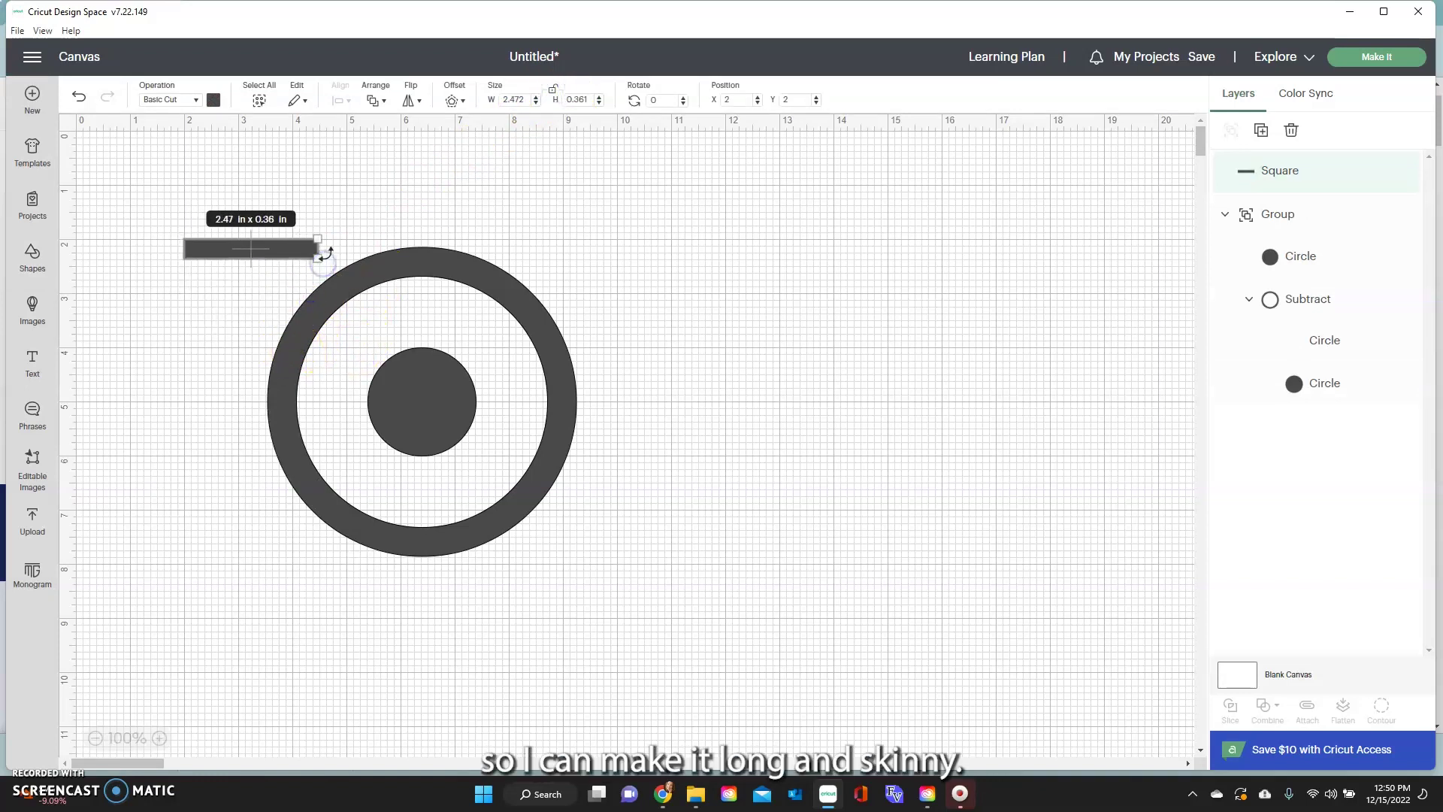
drag(293, 256, 391, 367)
click(569, 203)
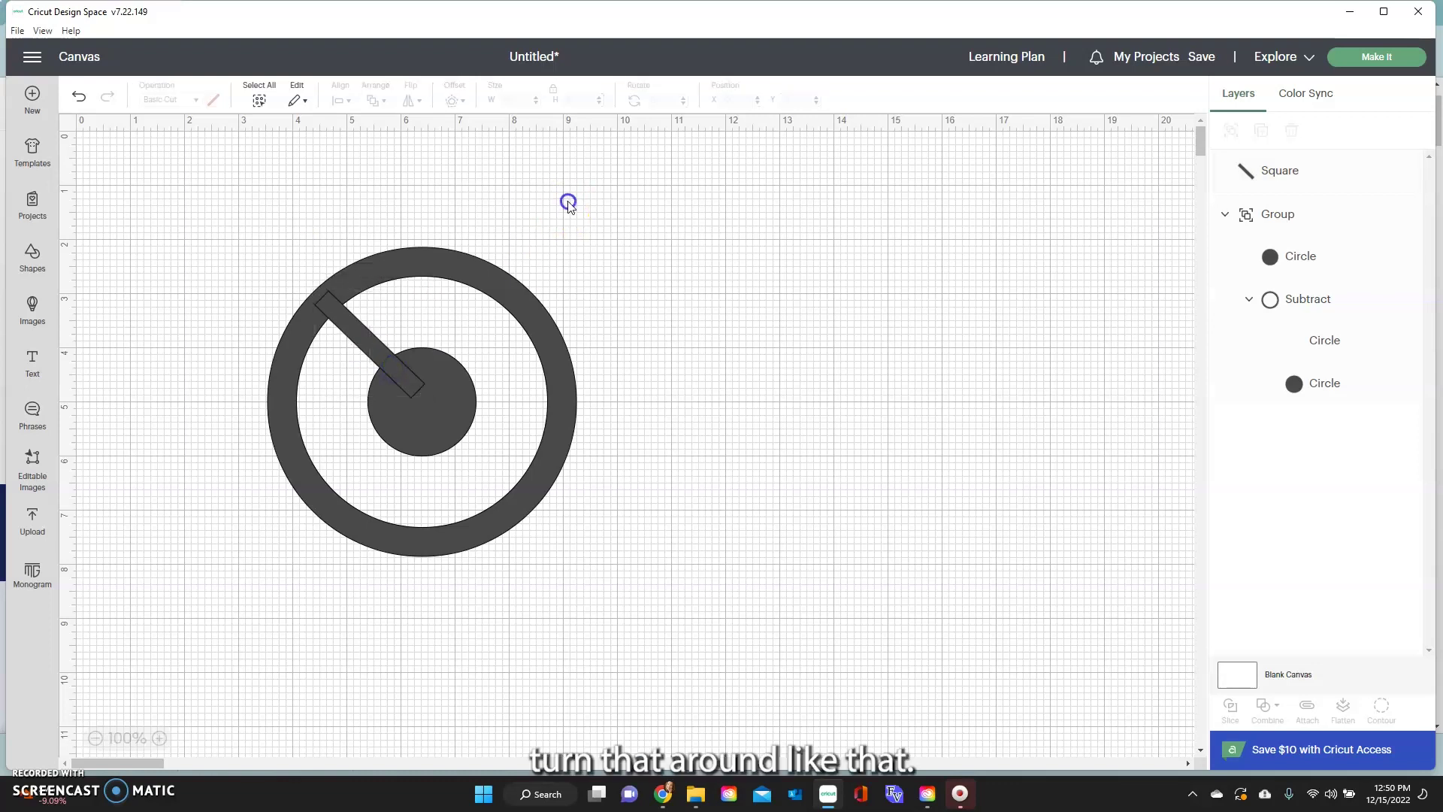
Duplicate the spoke several times and move and rotate the copies into spoke positions around the hub
click(375, 331)
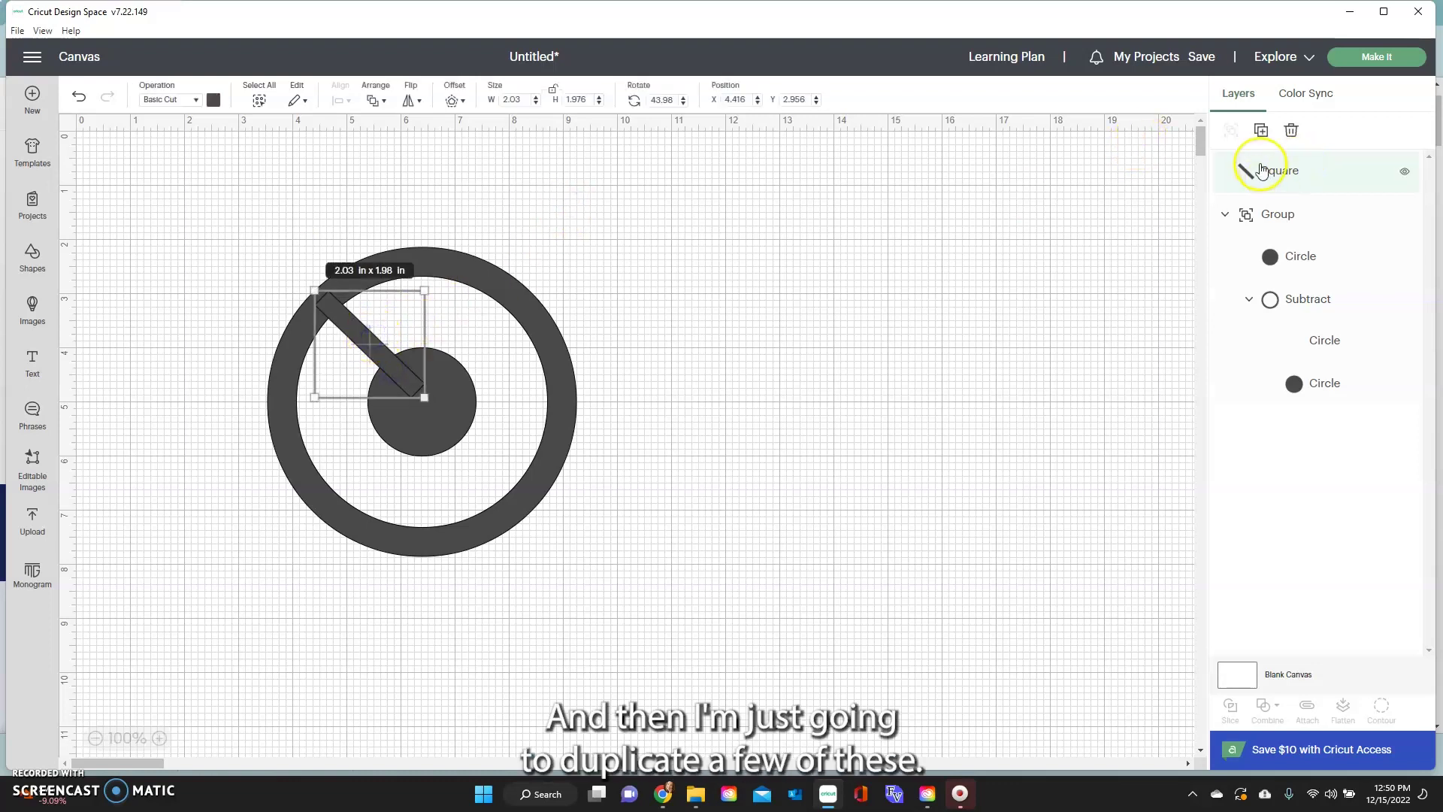
click(1263, 132)
click(1263, 133)
click(1264, 133)
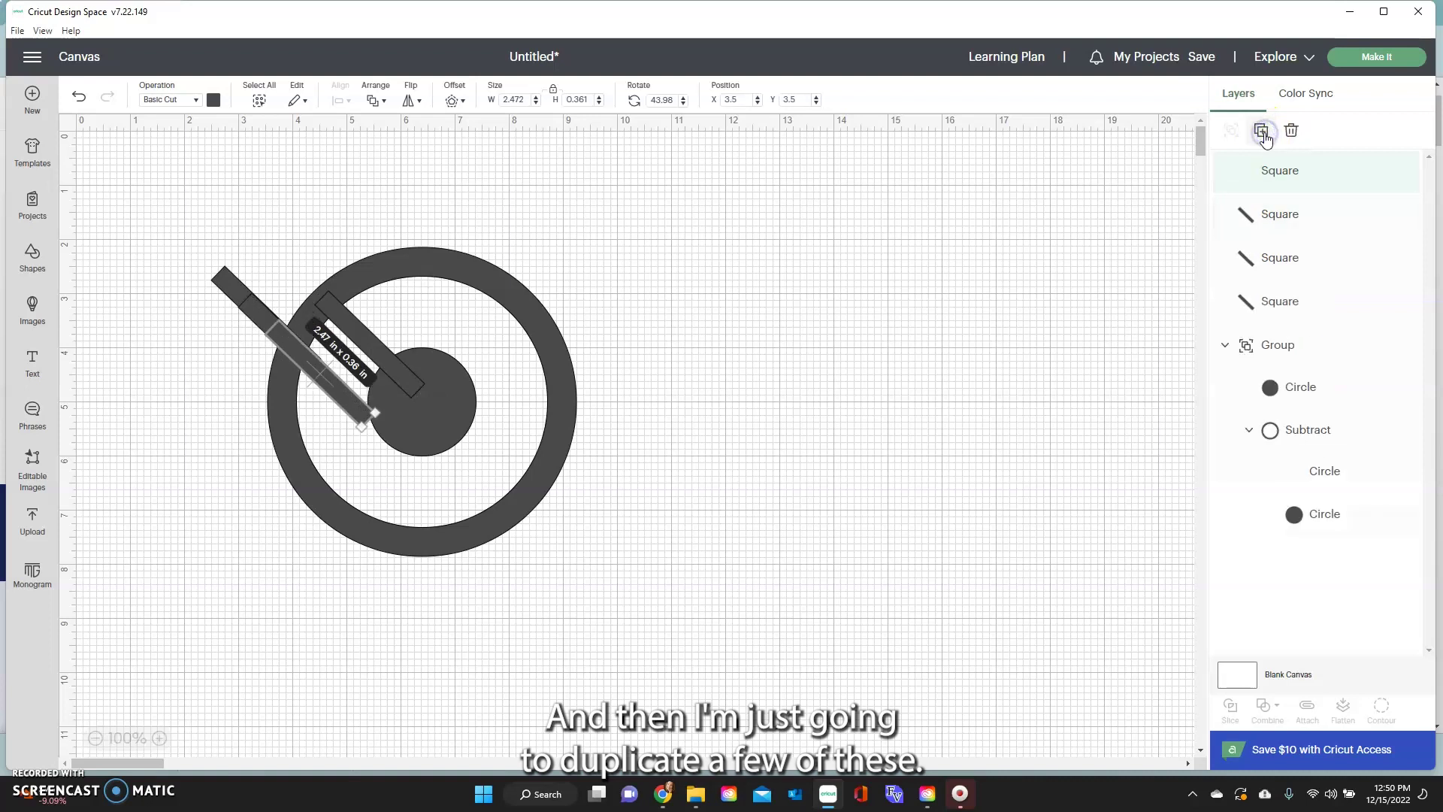
click(1263, 133)
click(802, 316)
drag(341, 429, 467, 438)
drag(442, 323, 423, 309)
drag(232, 312, 433, 404)
drag(525, 441, 532, 311)
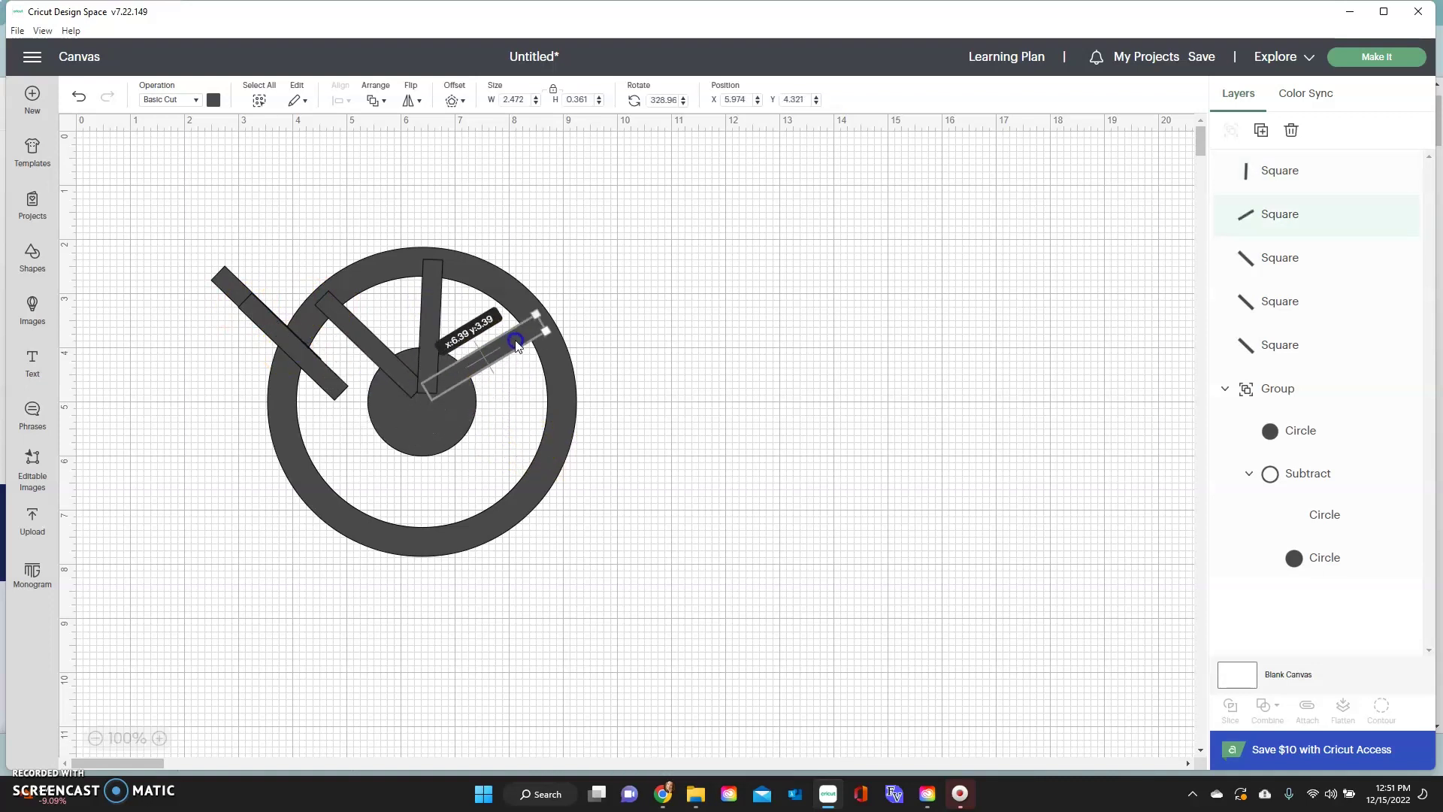
drag(293, 344, 376, 391)
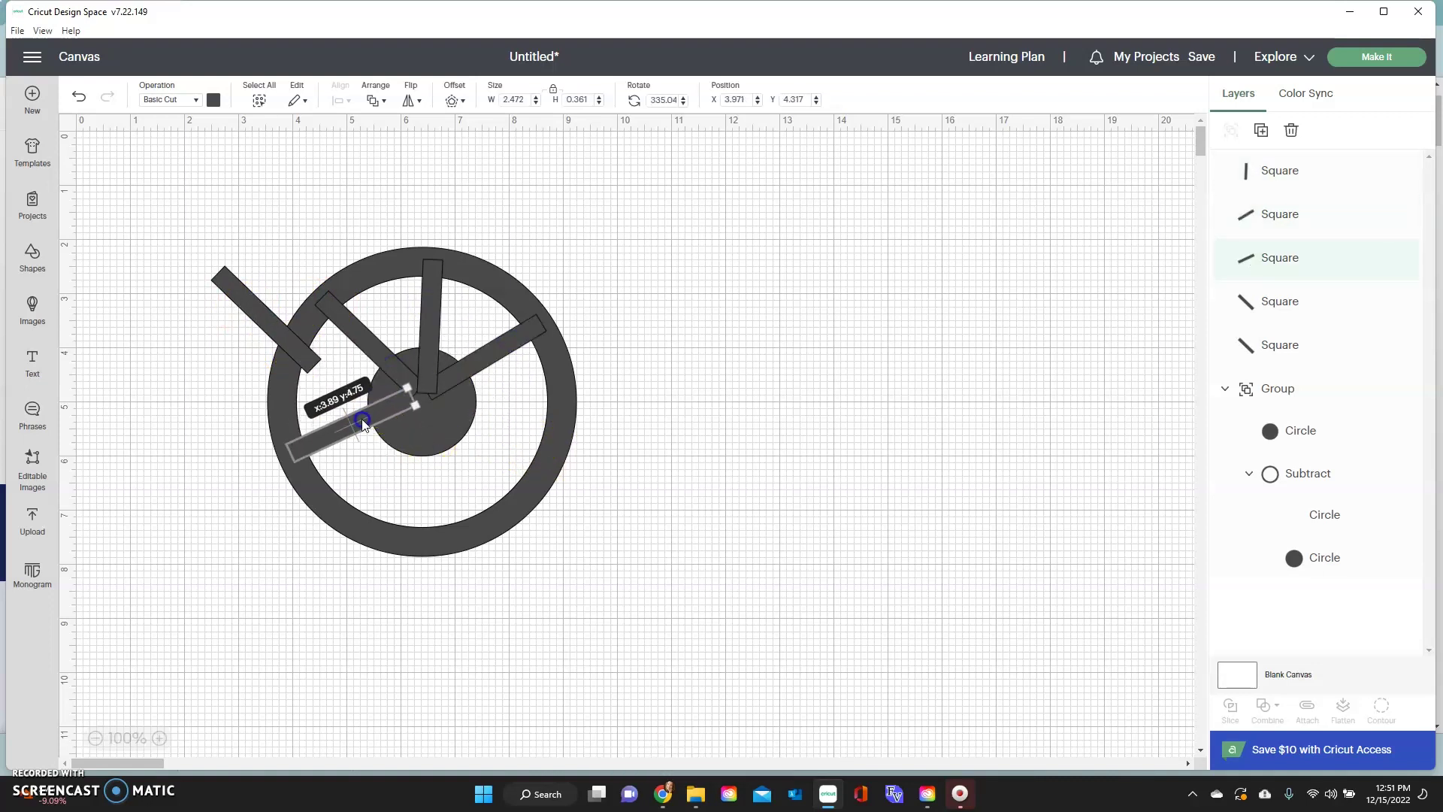
drag(299, 348, 484, 466)
Add a sixth spoke below the hub and fine-tune the spokes' positions
click(1259, 132)
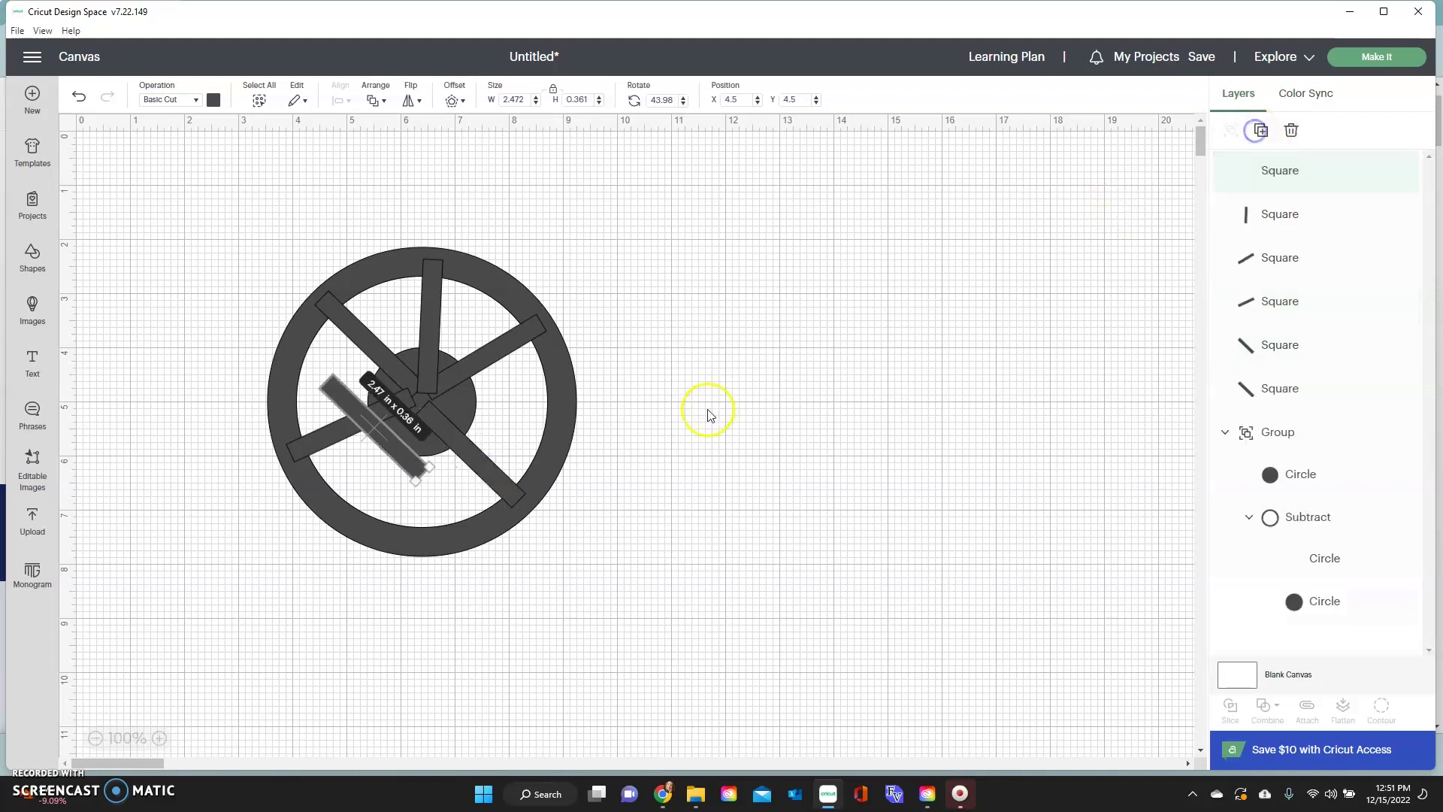
drag(435, 445, 395, 516)
drag(376, 440, 414, 482)
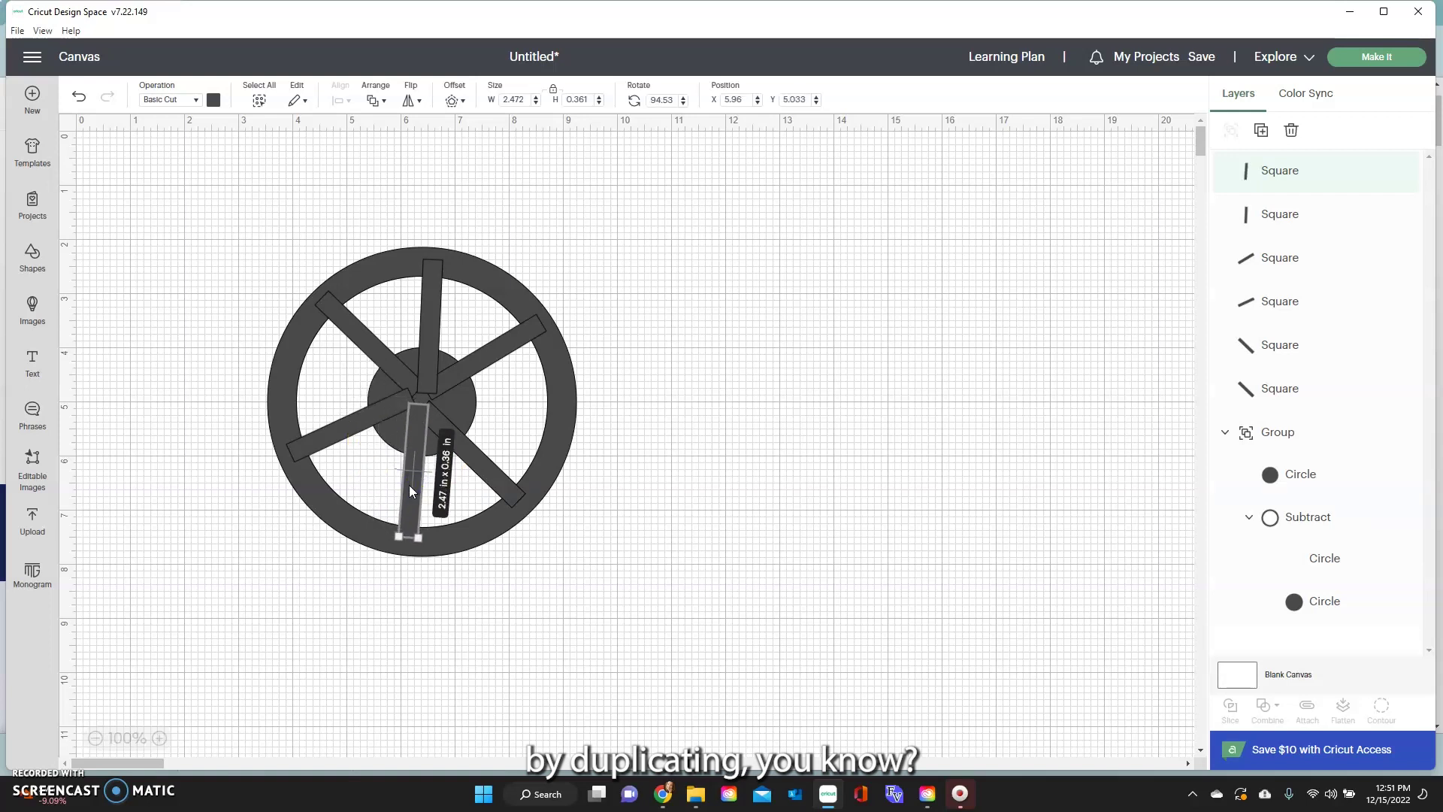
click(356, 440)
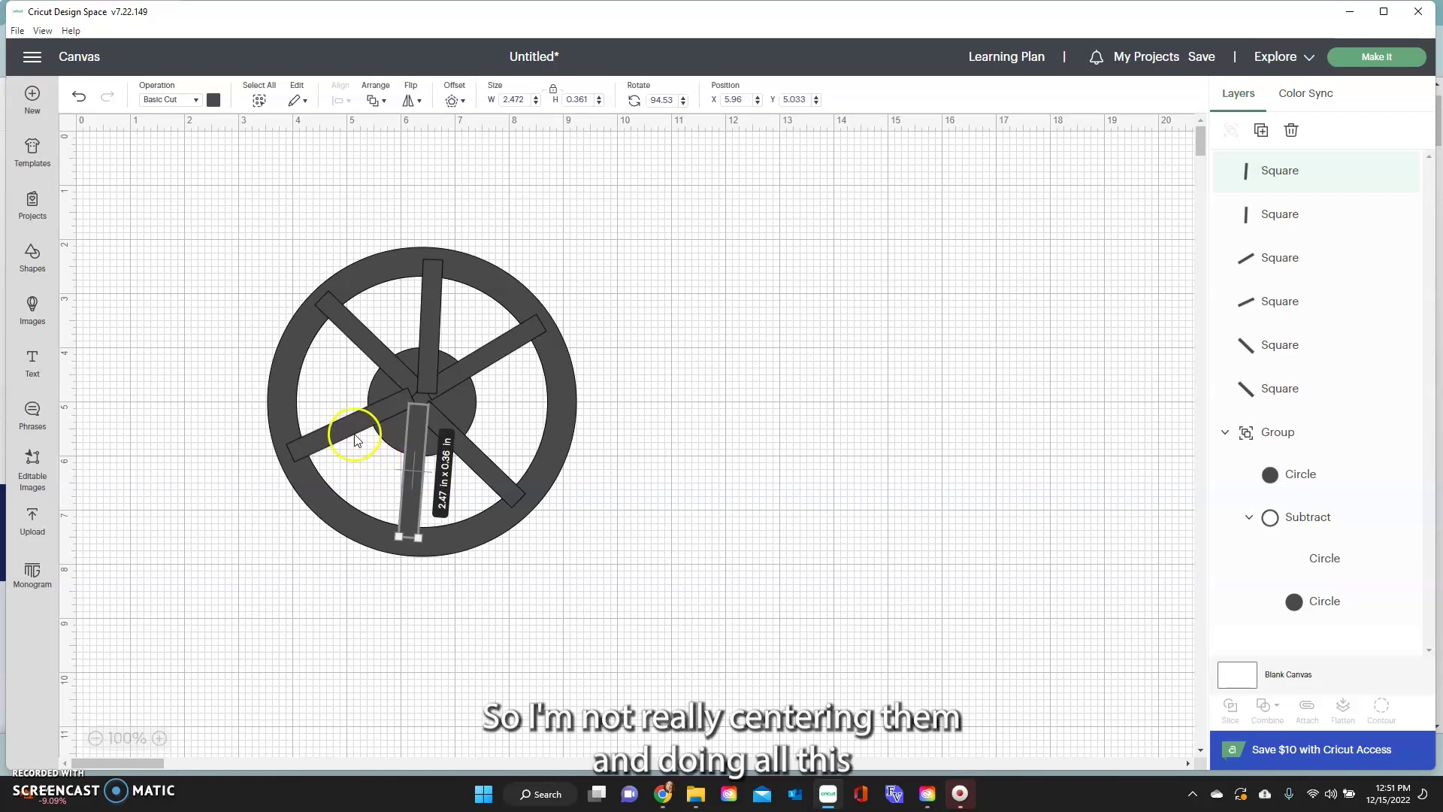
drag(357, 441, 359, 439)
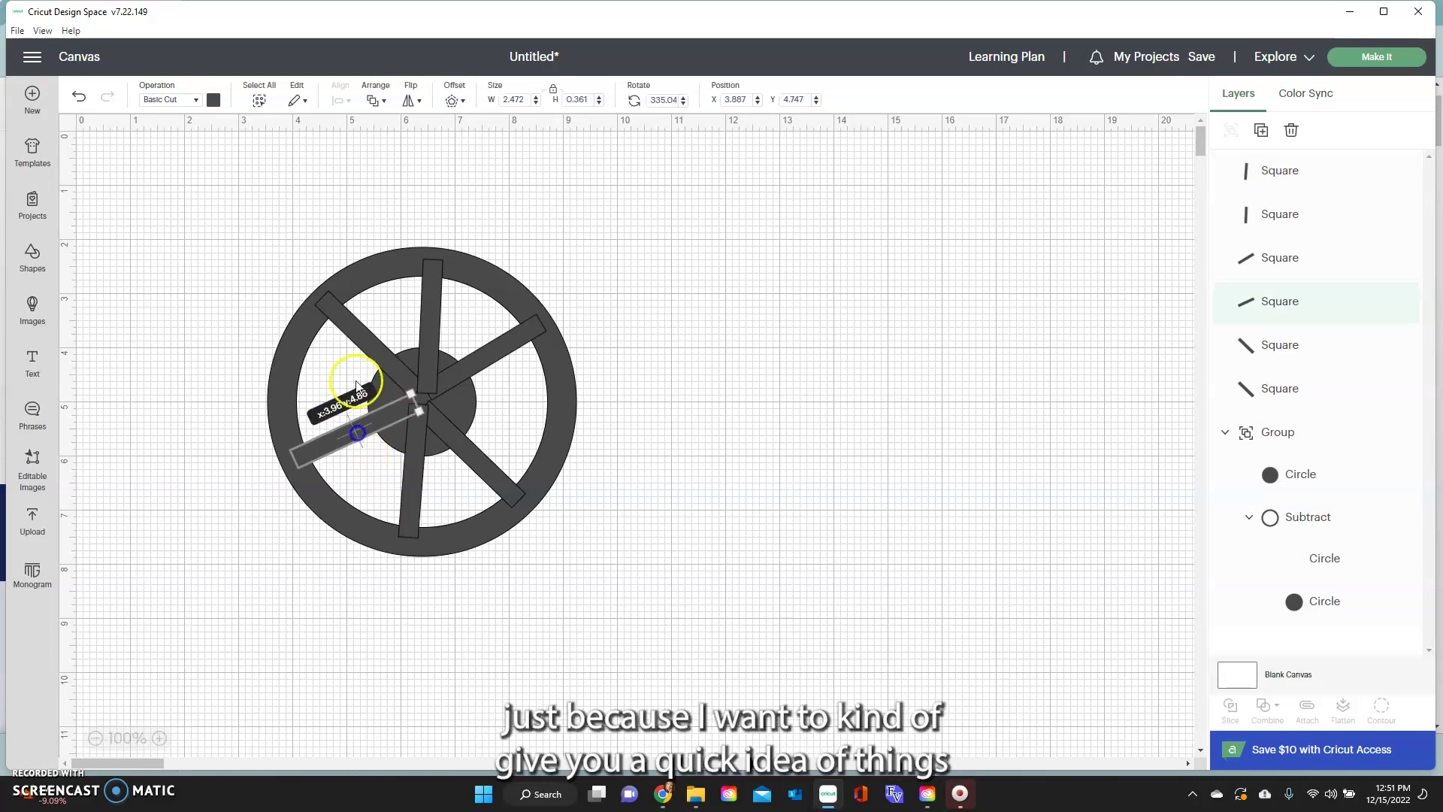
drag(356, 385, 357, 383)
click(355, 332)
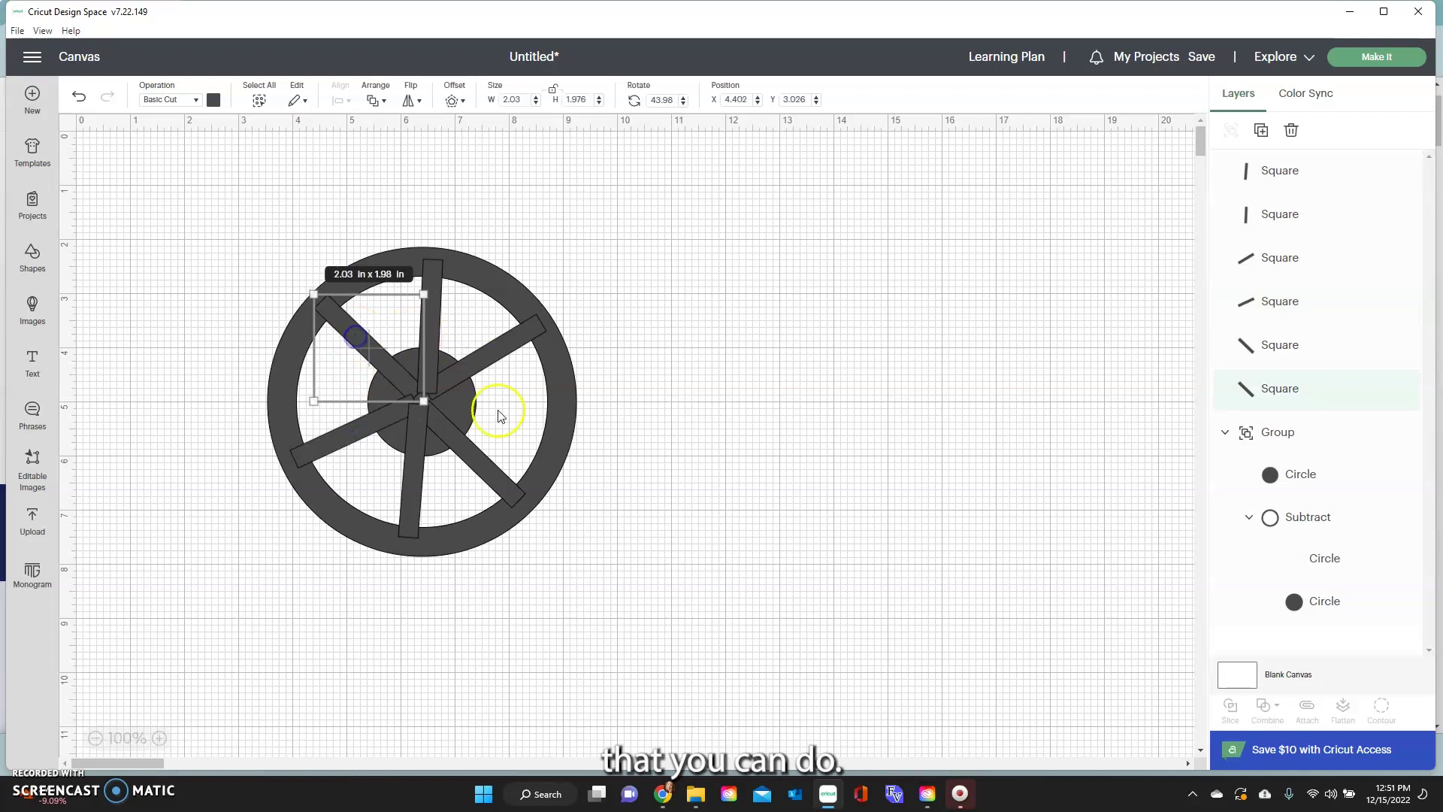
drag(503, 478, 503, 471)
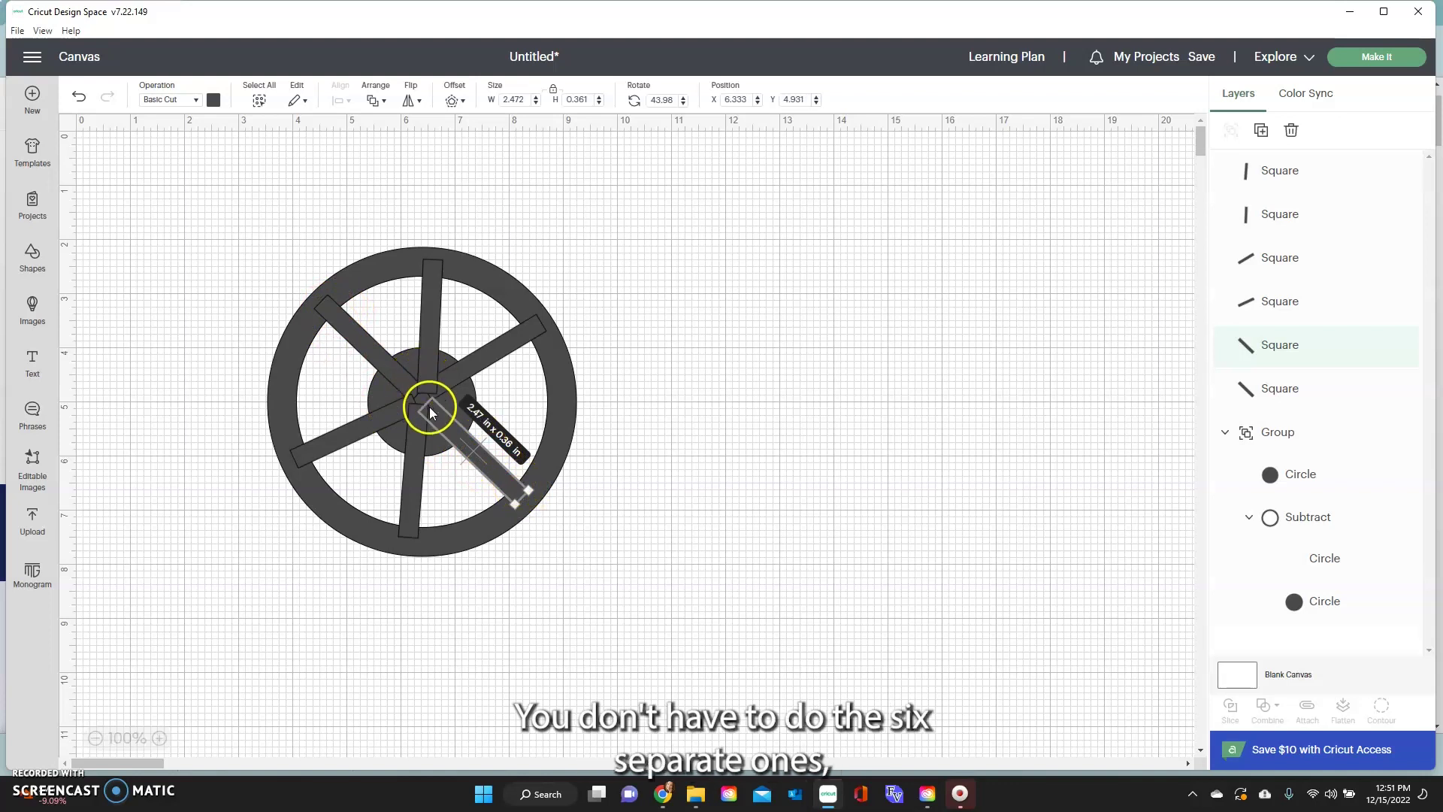
click(817, 376)
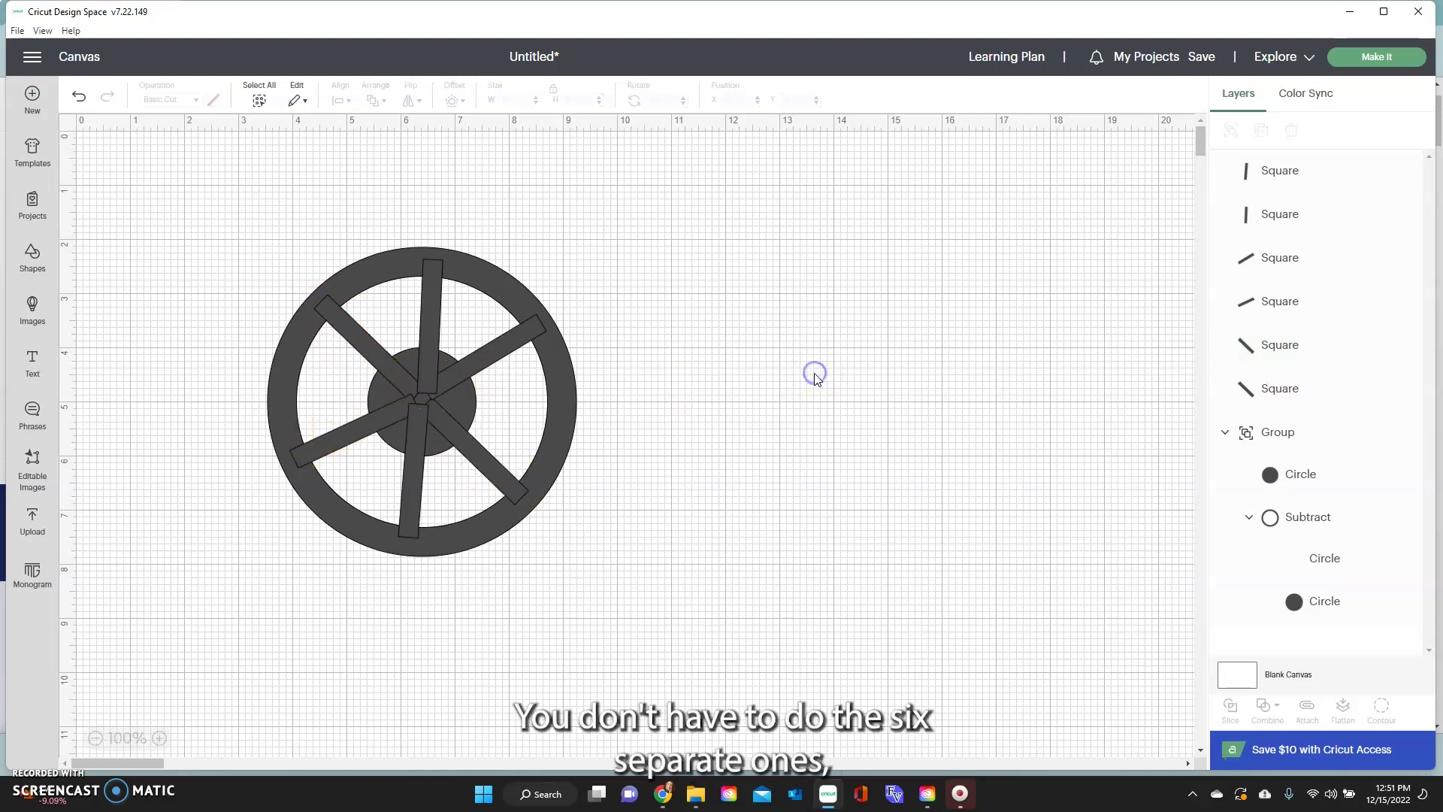
Select the ring, hub and six spokes and weld them into one shape
click(259, 100)
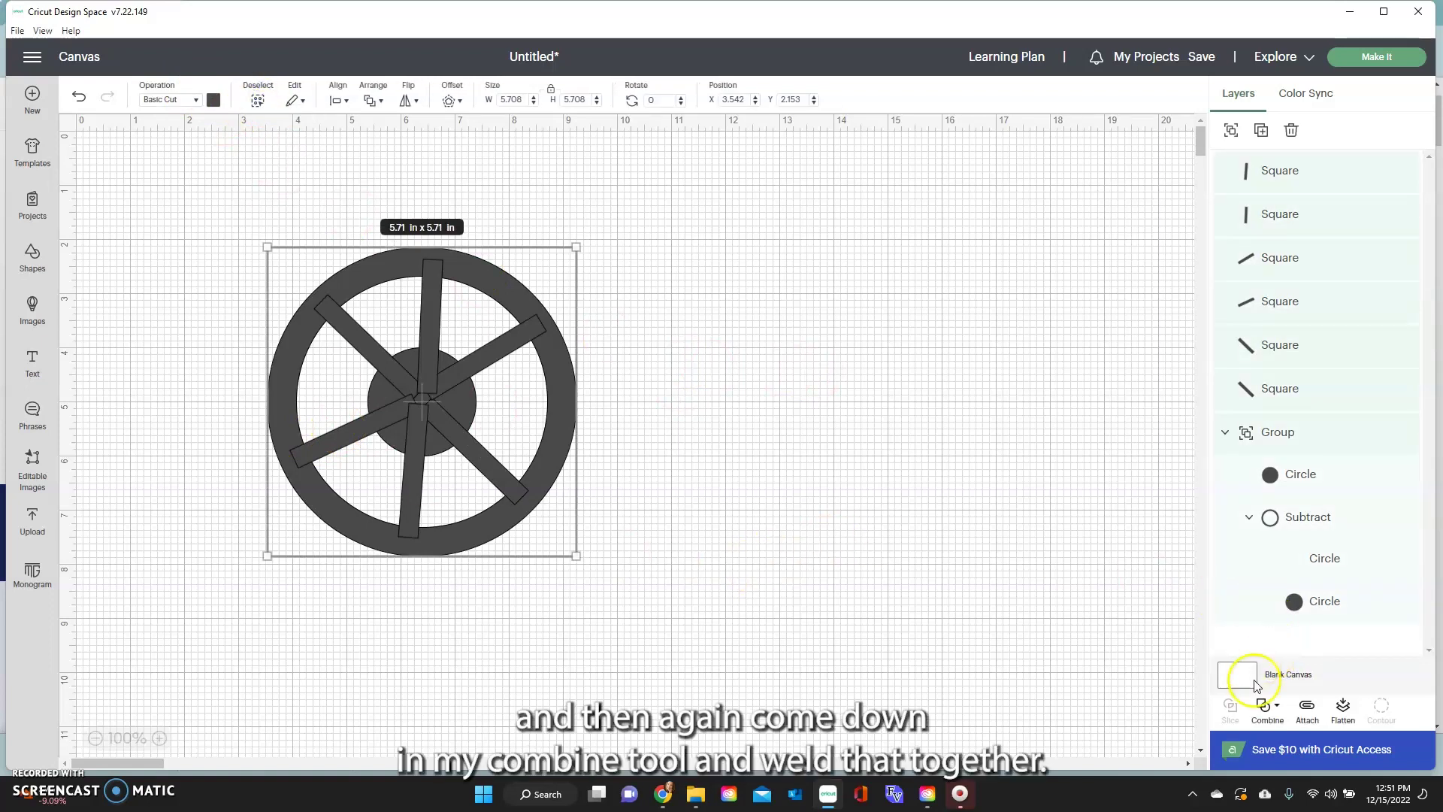
click(1268, 705)
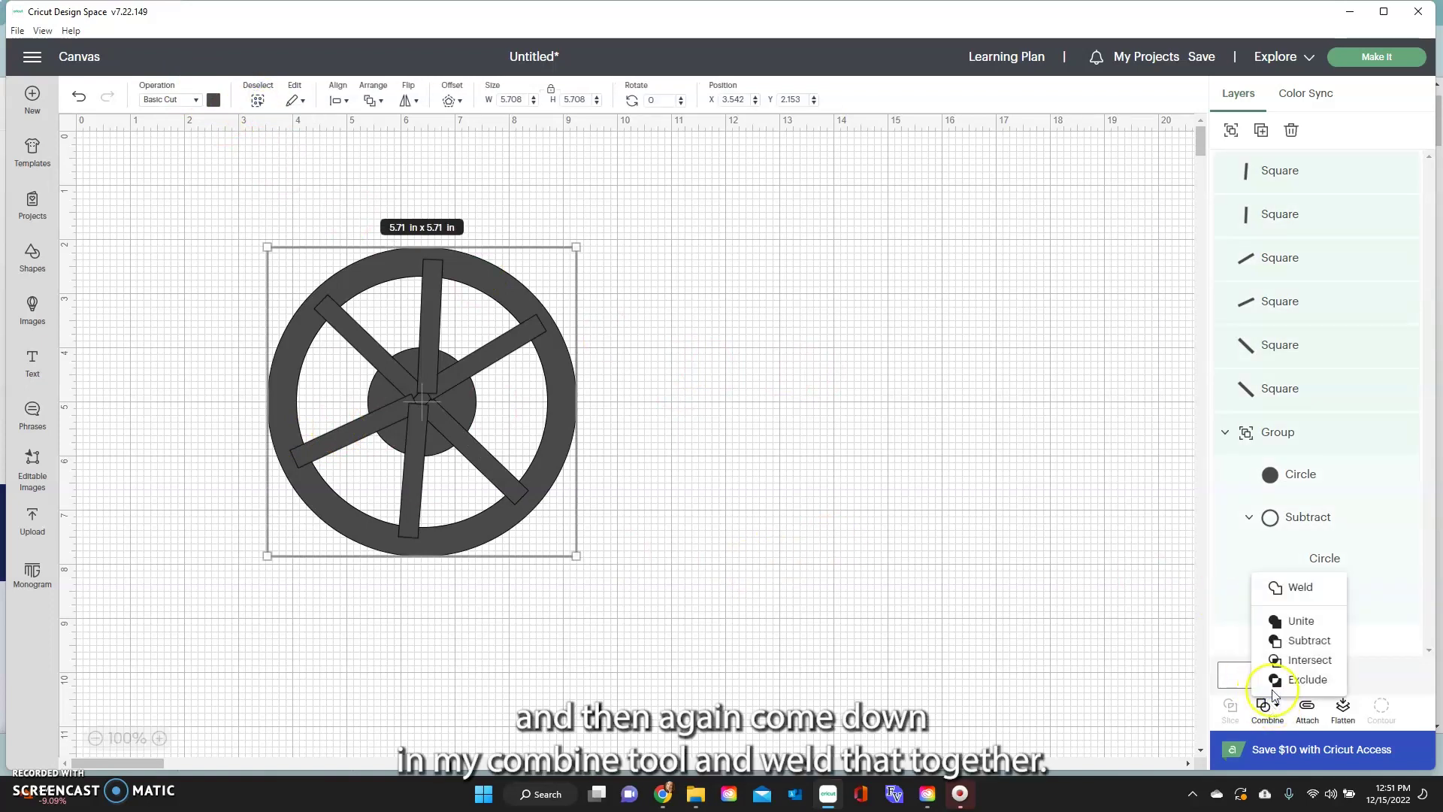
click(1300, 587)
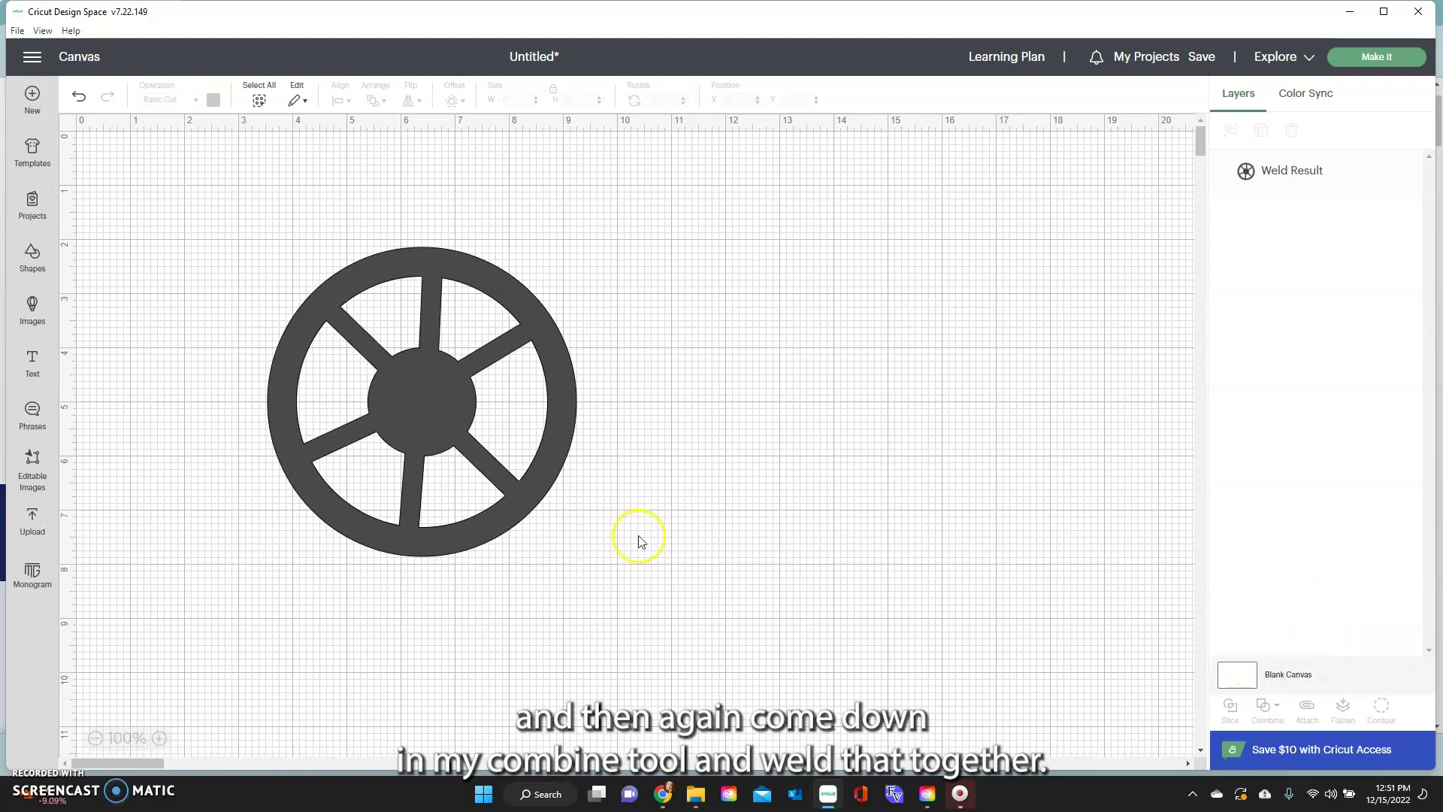
Nudge the welded wheel up-left and resize it to 4.65 × 4.65 in
click(567, 478)
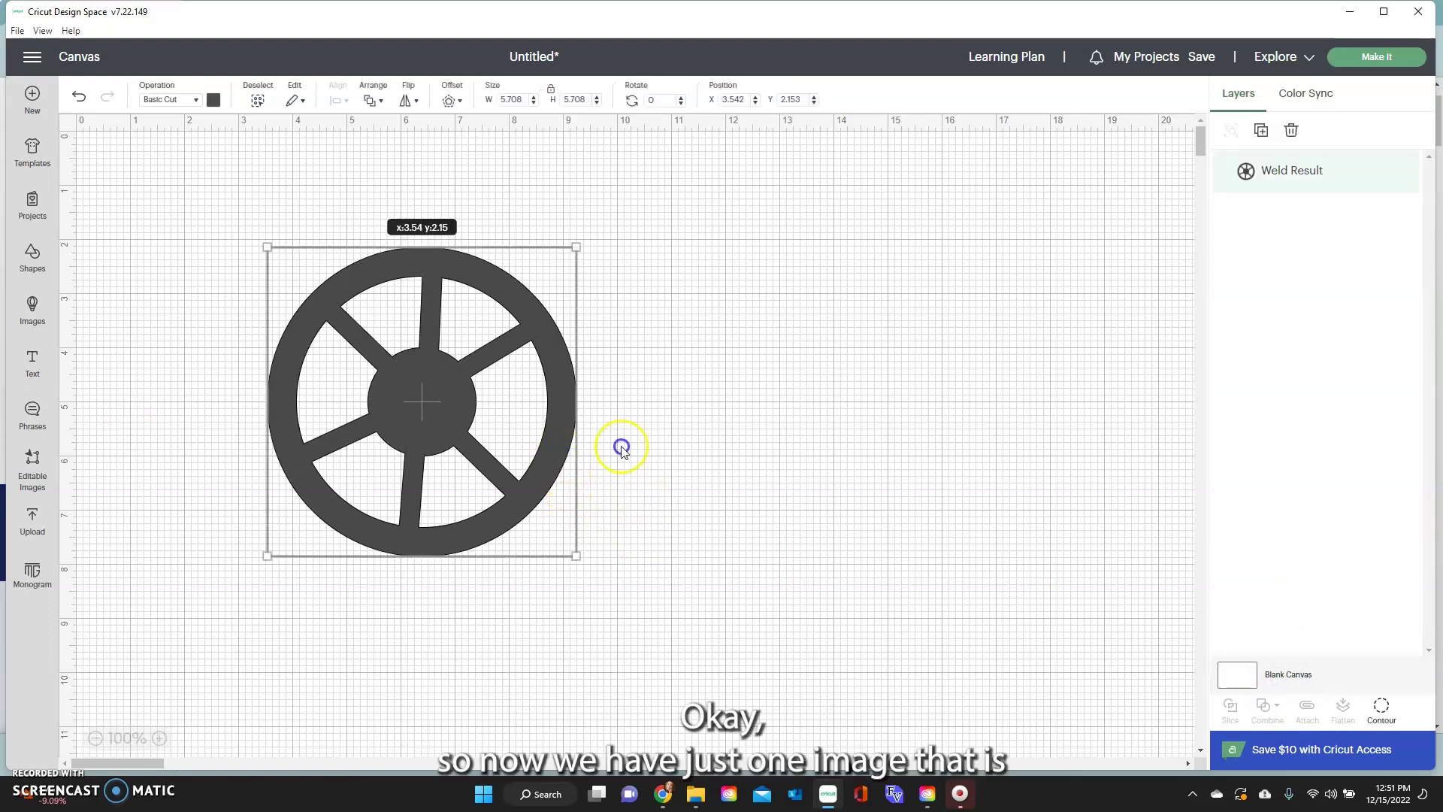
drag(621, 449, 554, 451)
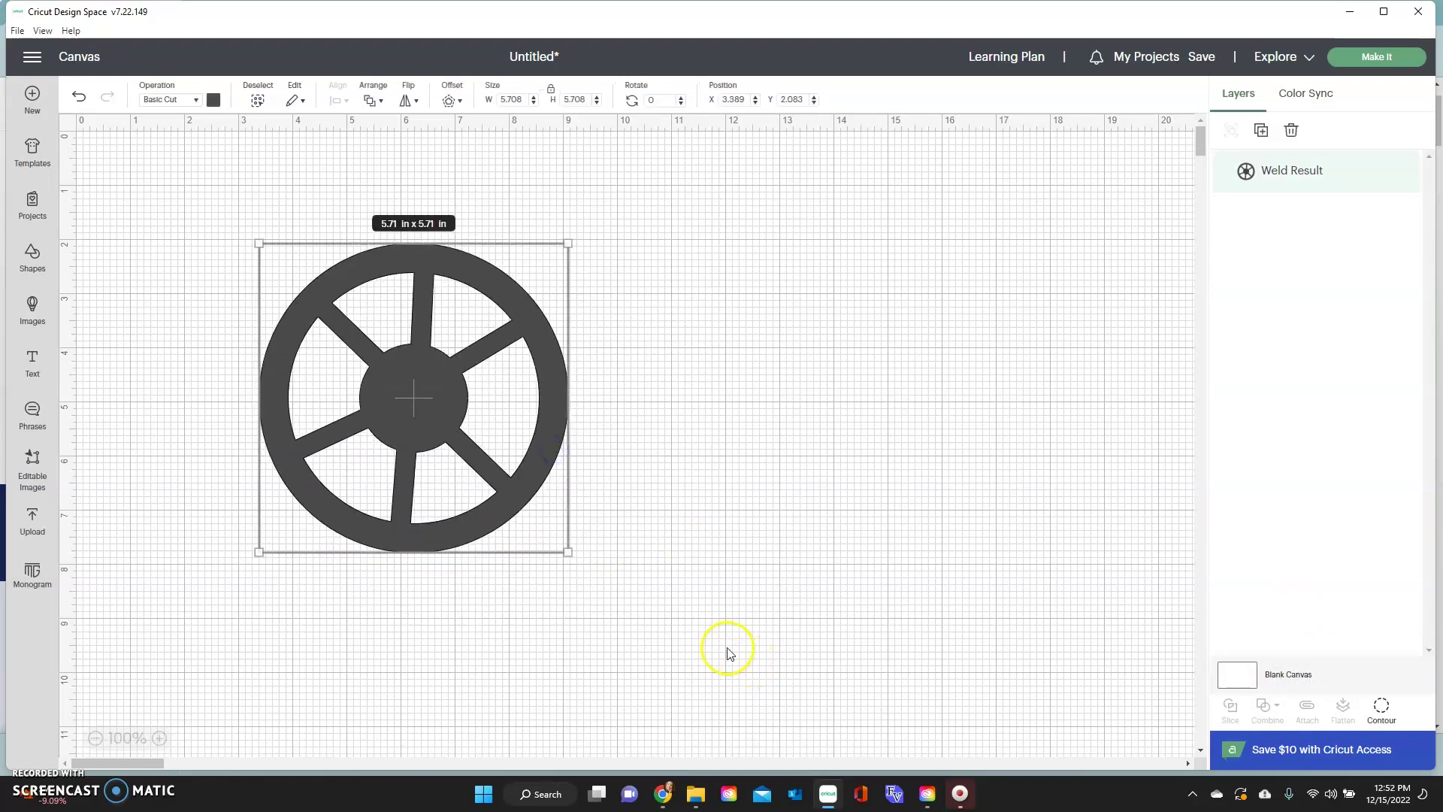
drag(568, 553, 511, 495)
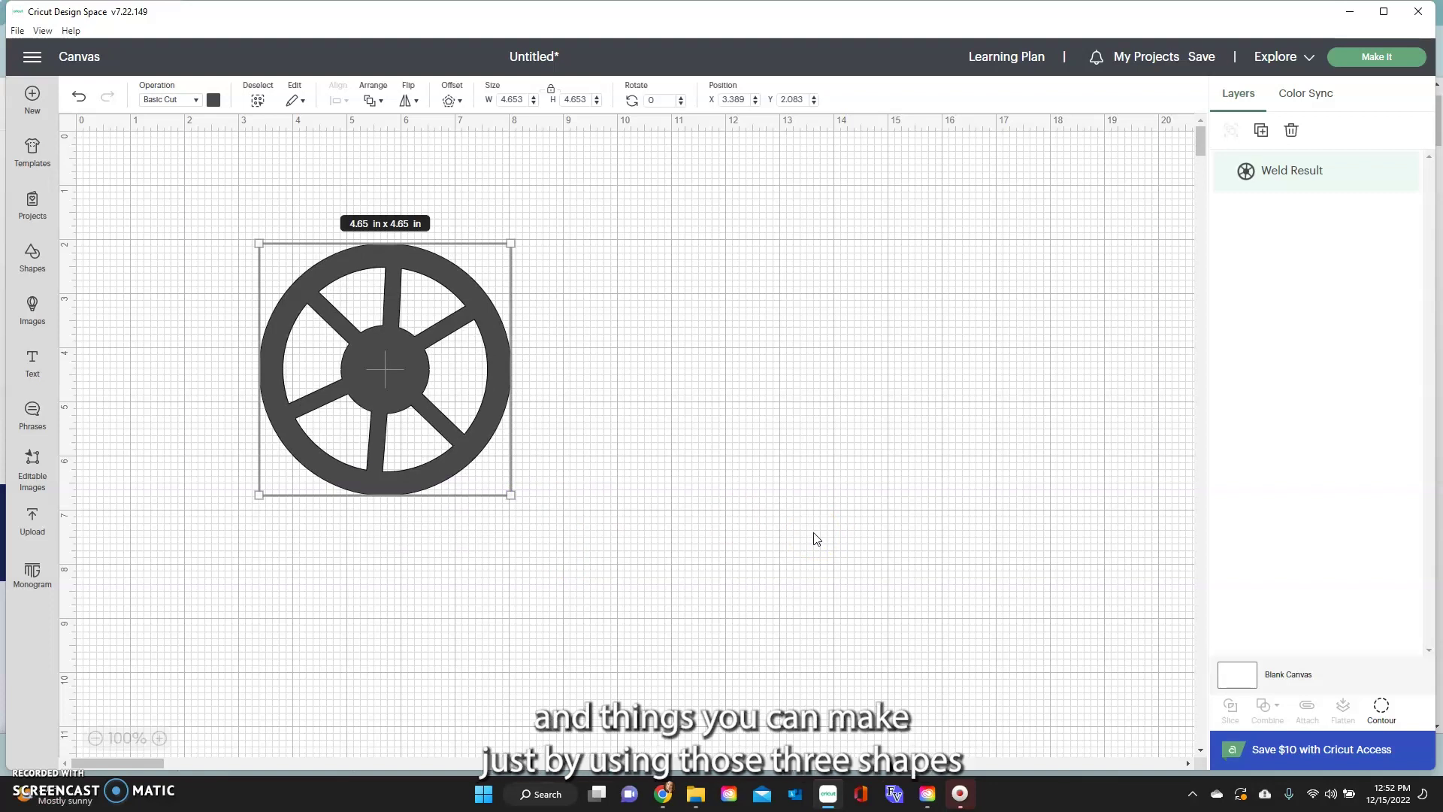
click(38, 264)
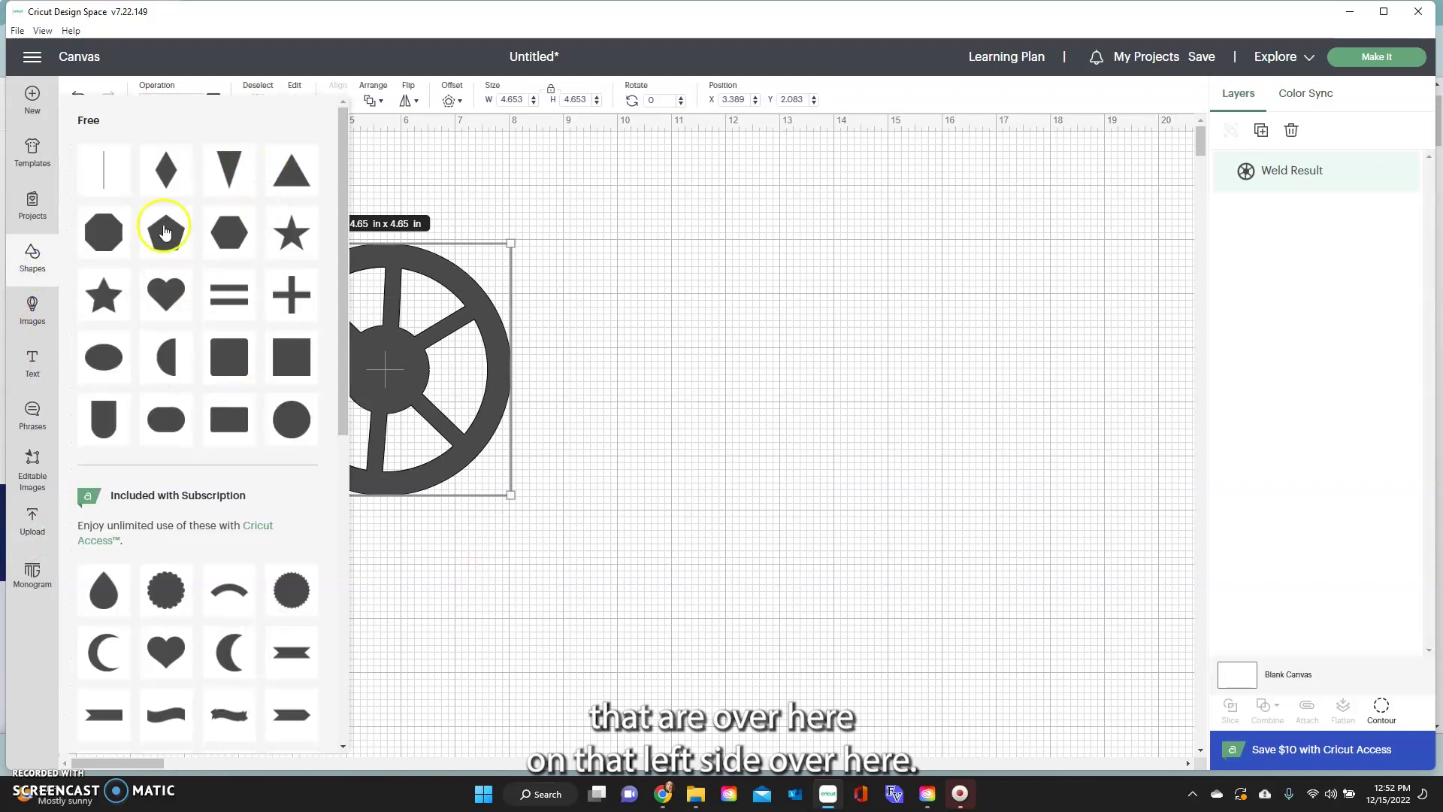
click(382, 174)
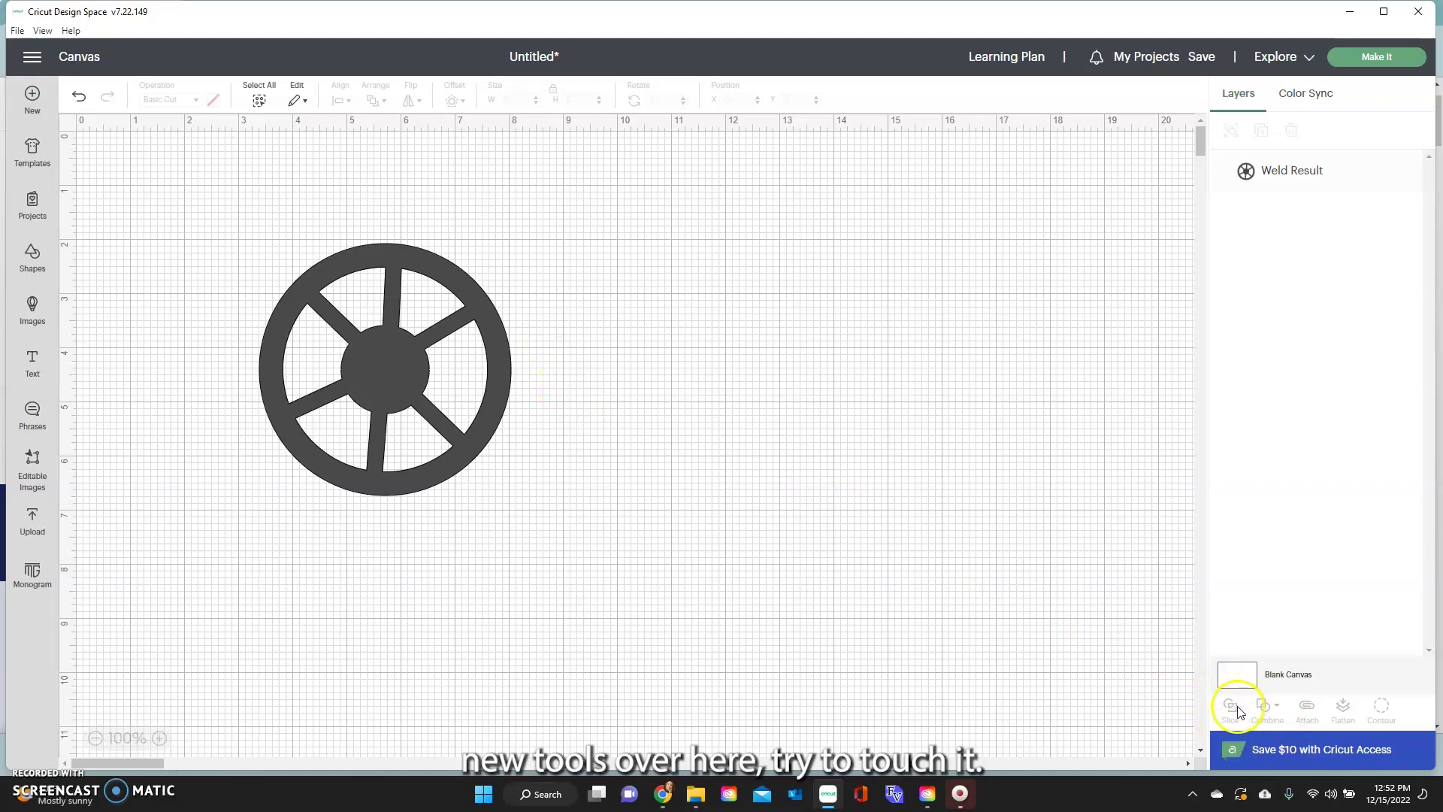
click(804, 674)
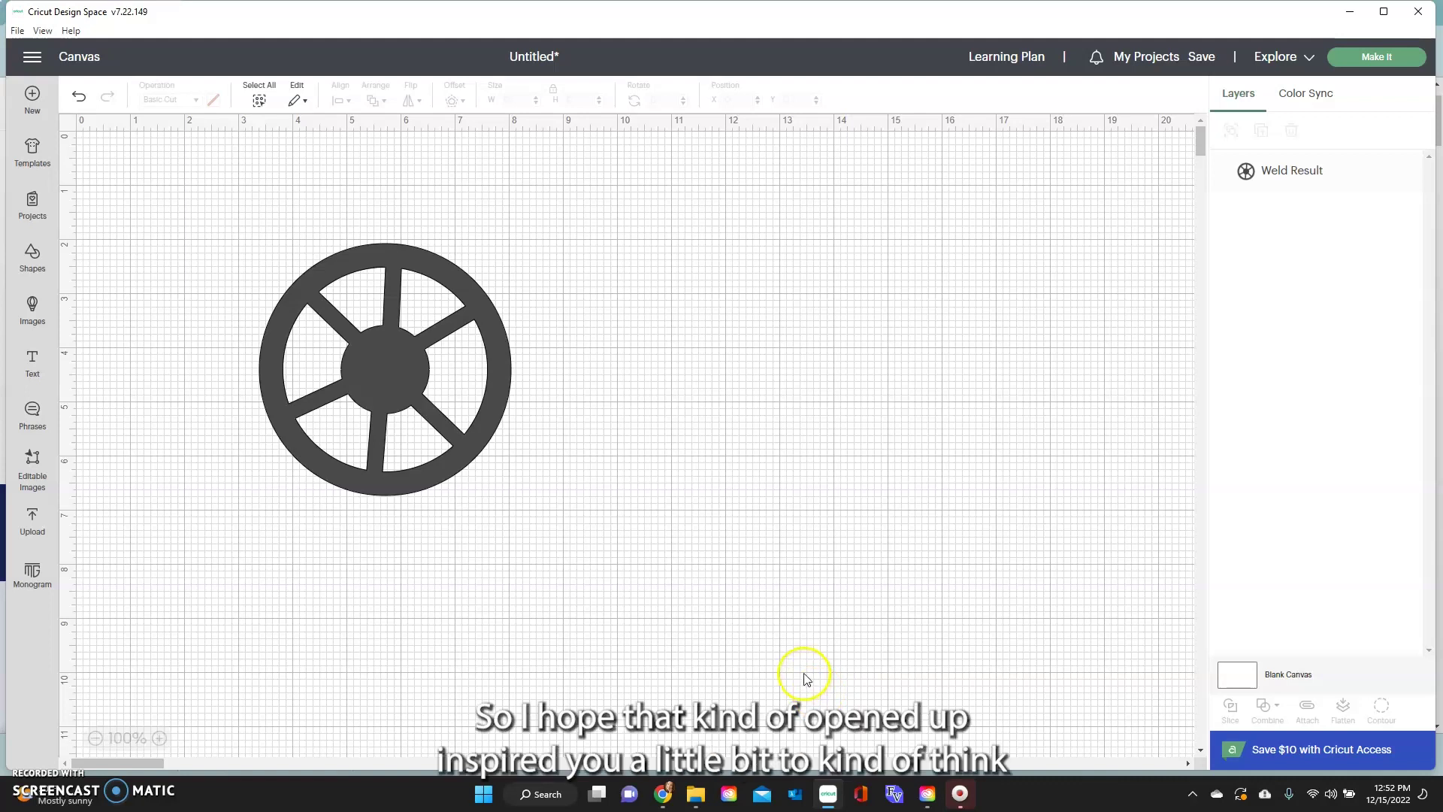